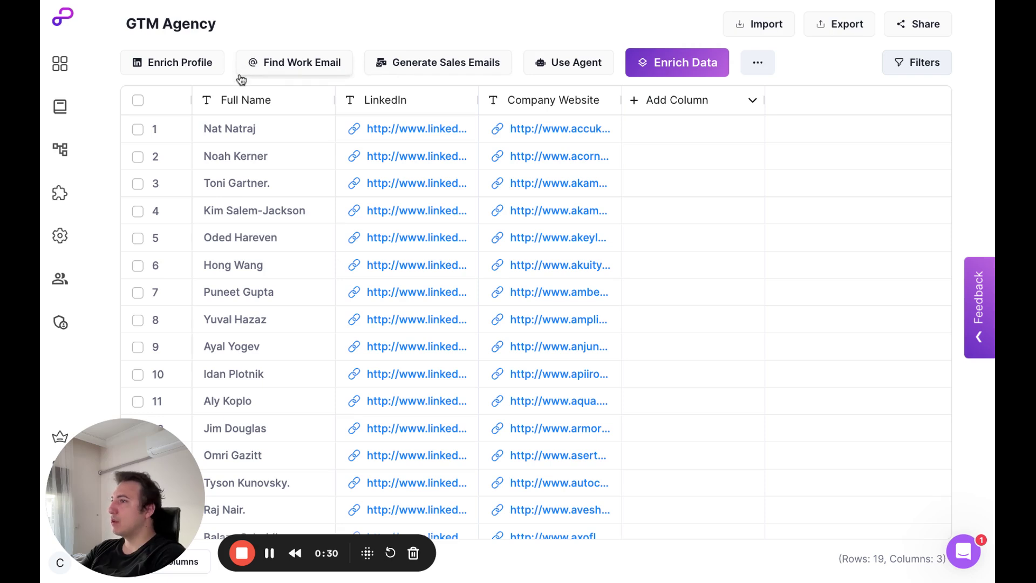
Run Find Work Email for all rows, using the LinkedIn column as the profile URL.
click(295, 66)
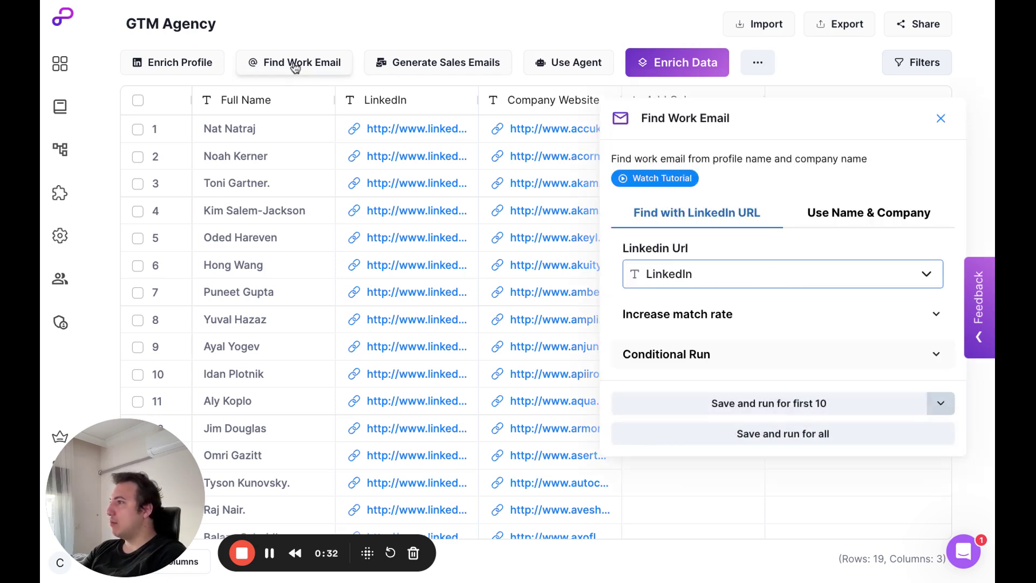
click(754, 320)
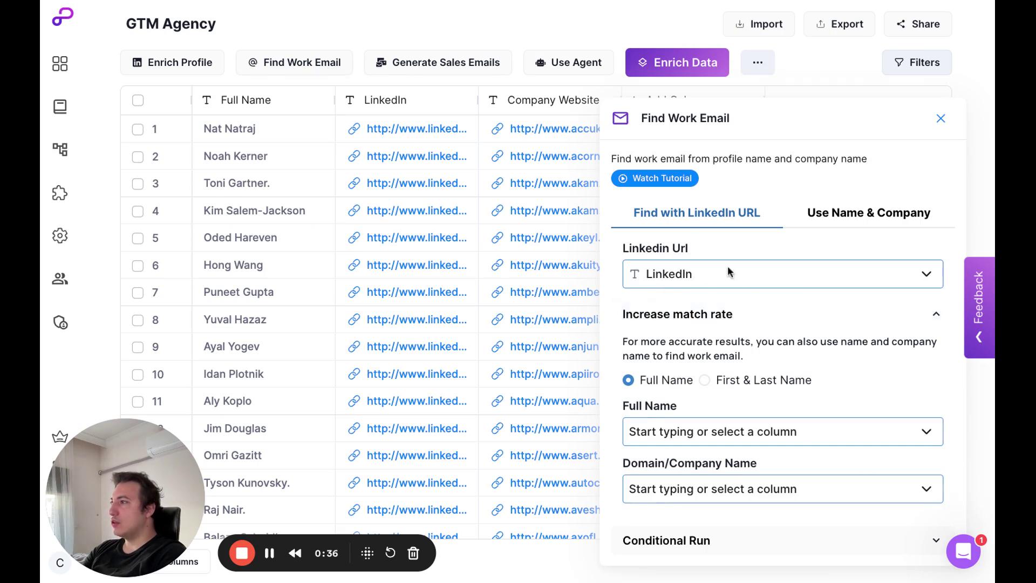
scroll(767, 267, down, 2)
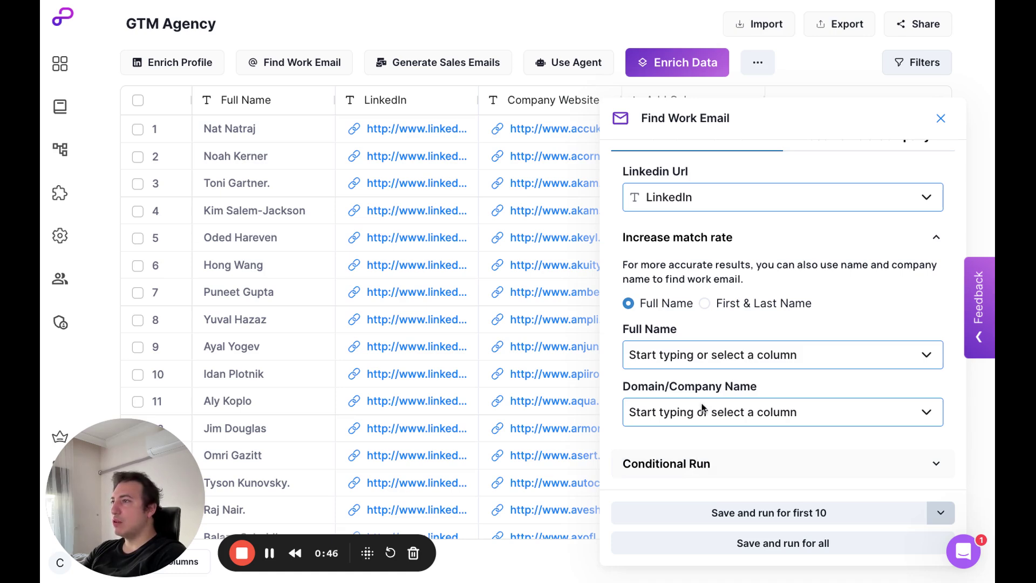
click(751, 242)
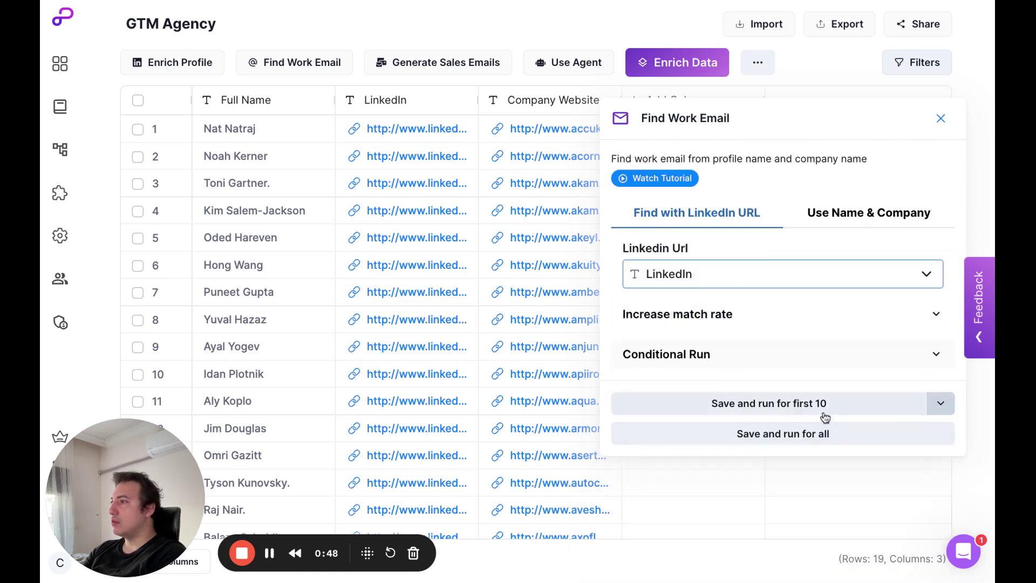
click(786, 435)
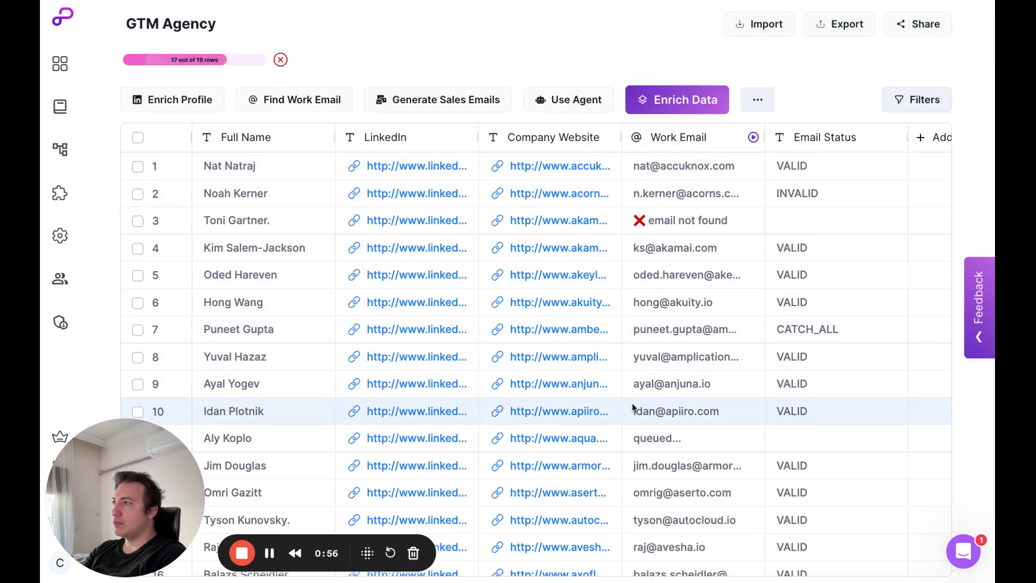
Filter the table to rows where Email Status is equal to VALID.
scroll(636, 407, down, 2)
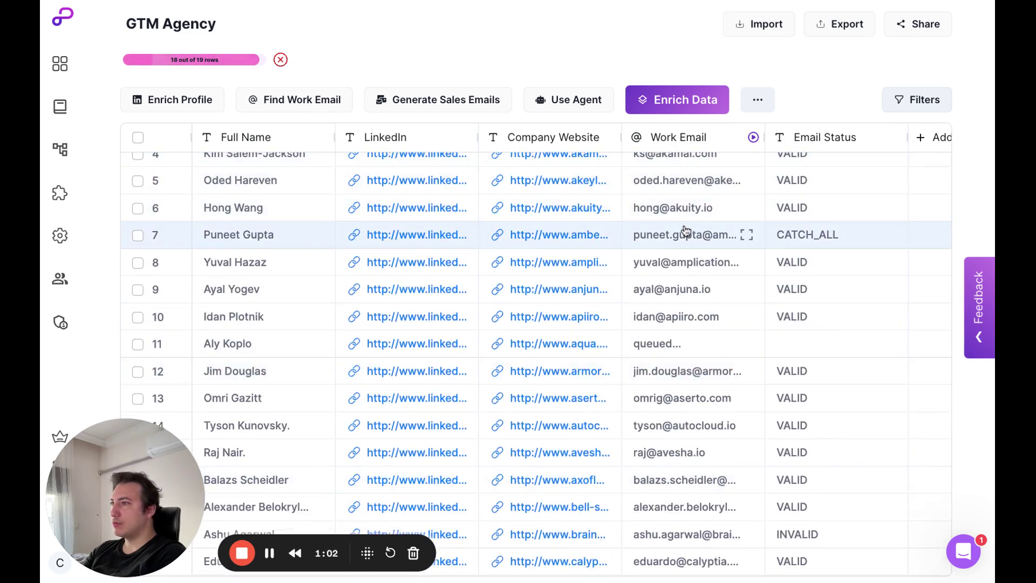
scroll(701, 405, up, 2)
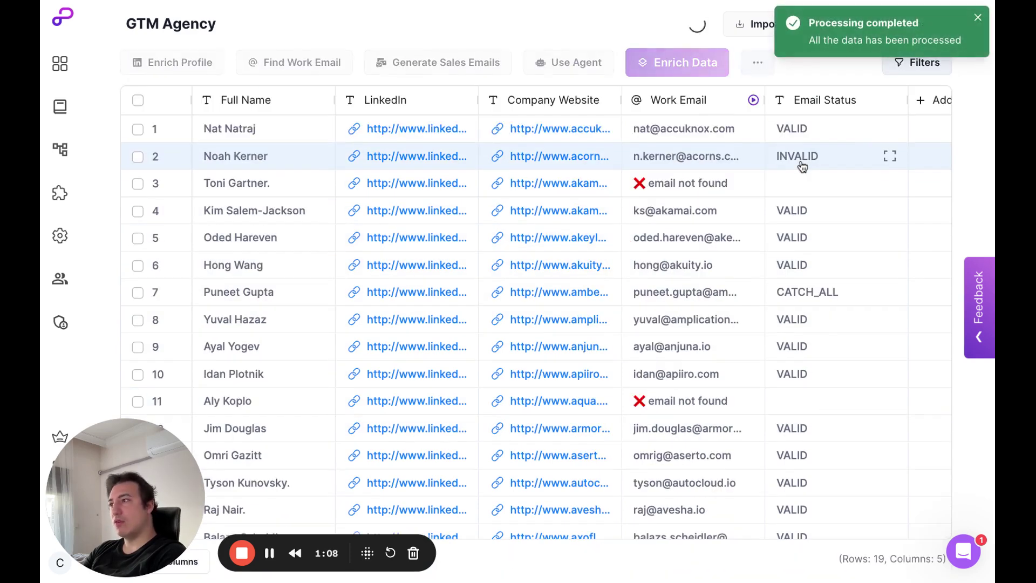
scroll(804, 312, down, 1)
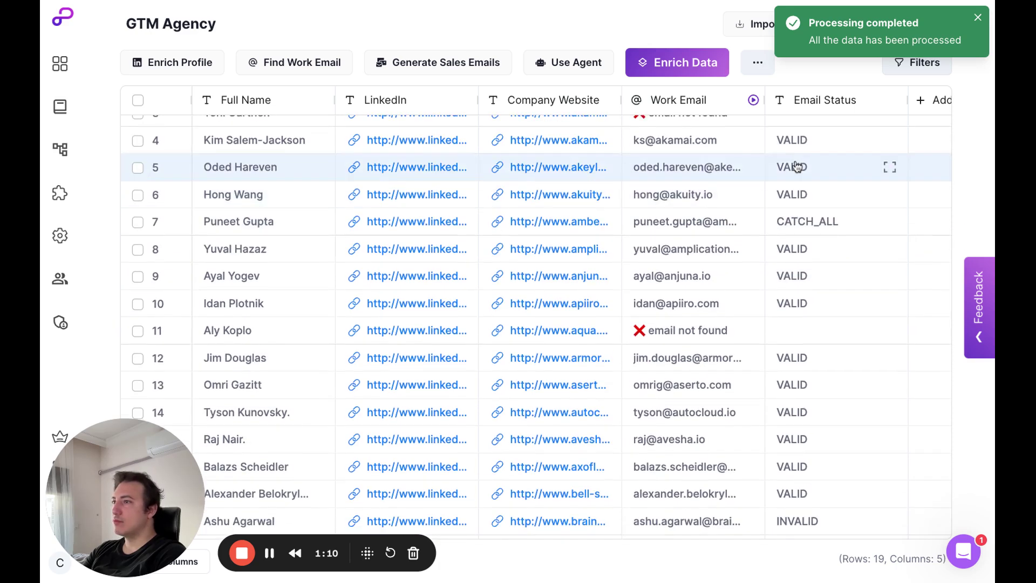
scroll(795, 176, up, 1)
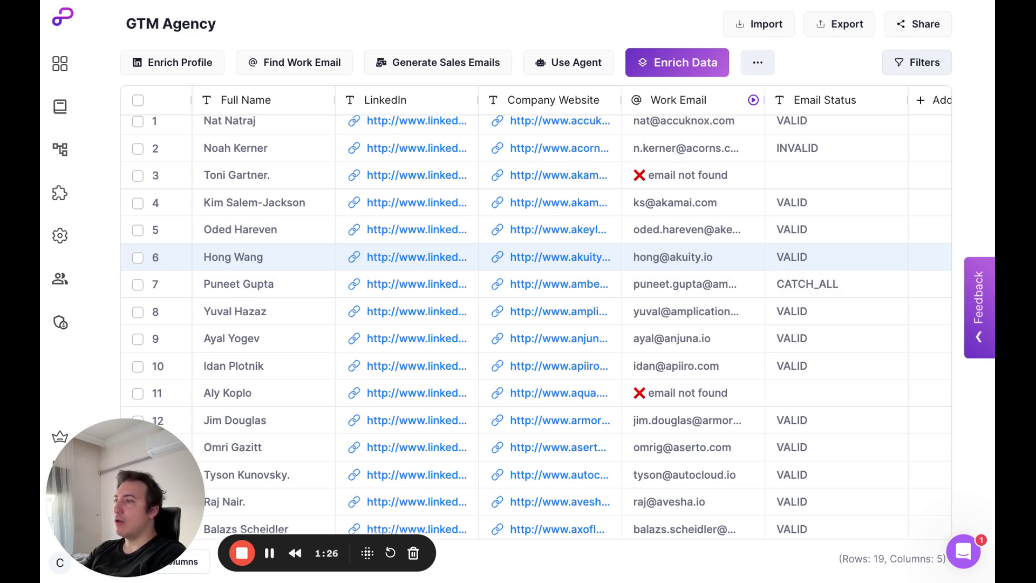
click(929, 62)
click(620, 105)
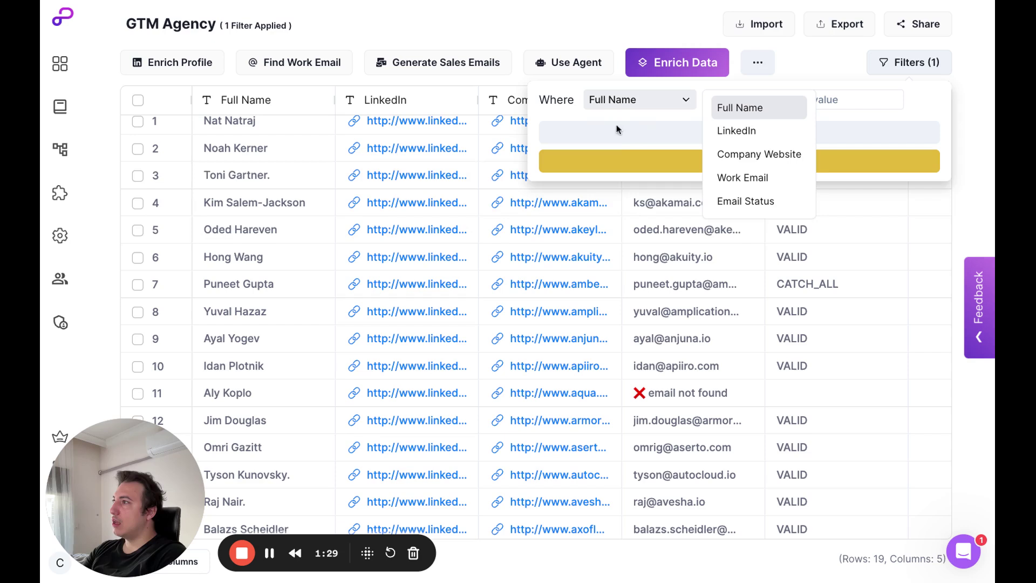
click(737, 202)
click(825, 109)
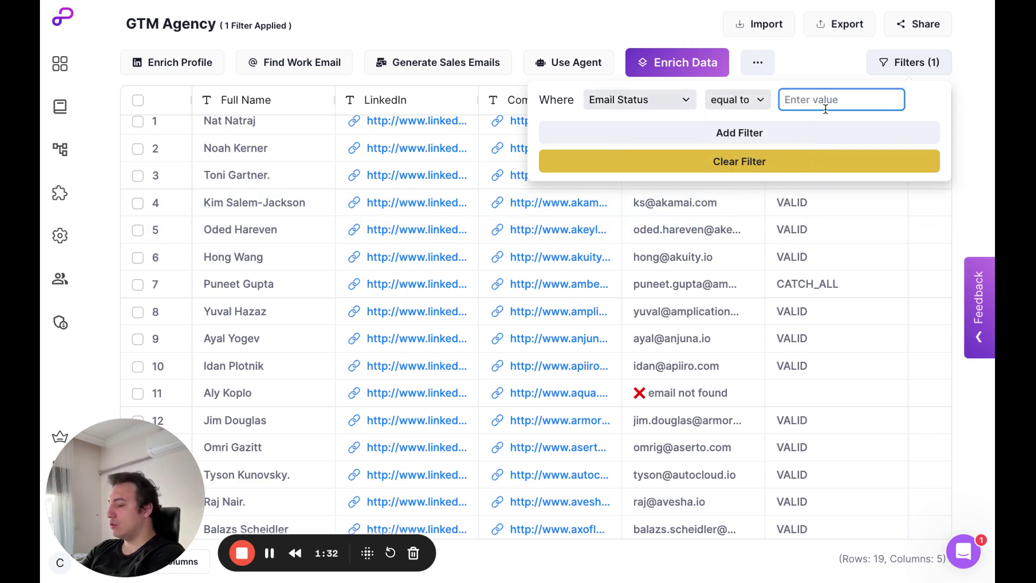
text(val)
key(BackSpace)
key(BackSpace)
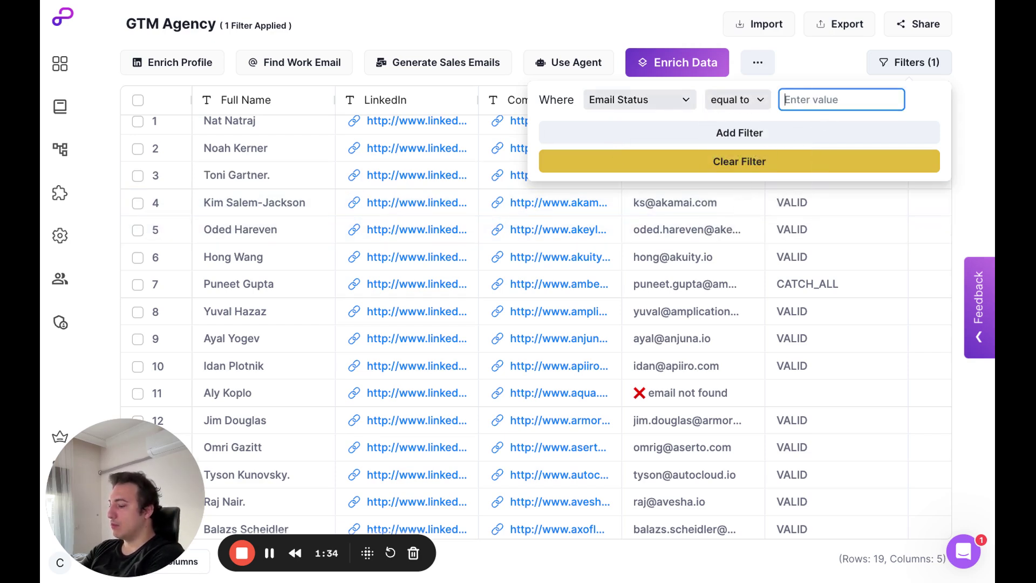
text(VALID)
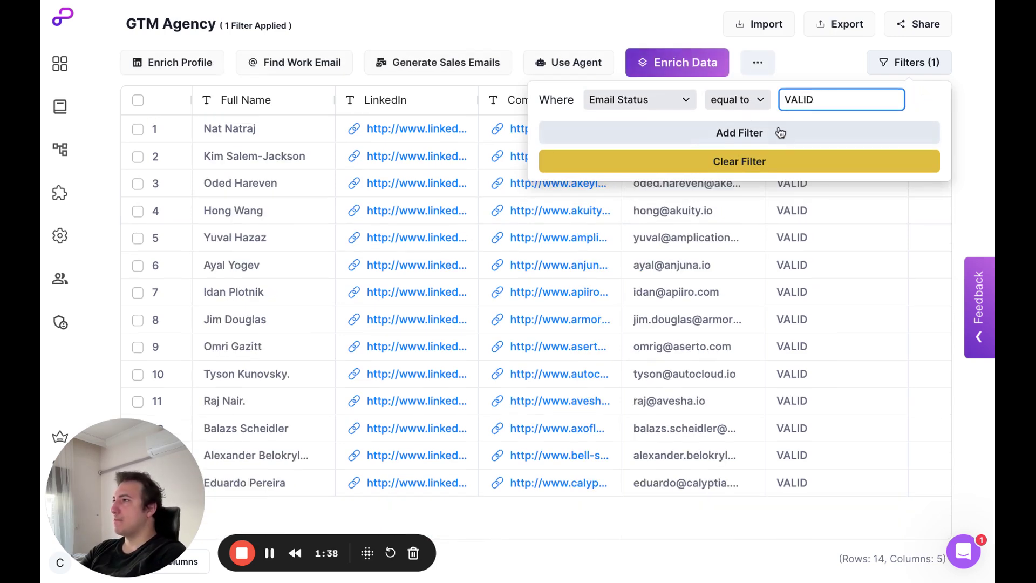
click(963, 73)
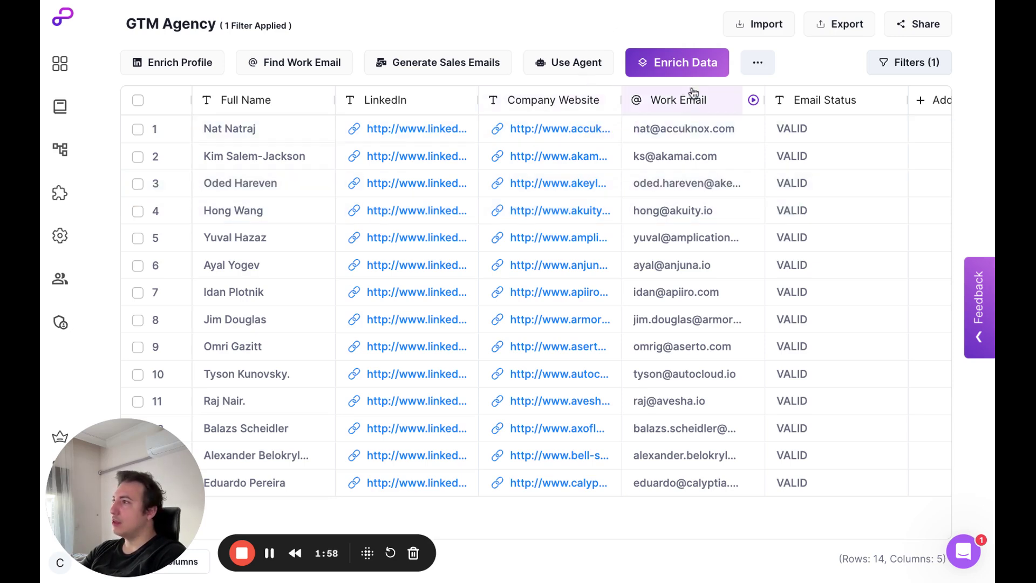
Run the Enrich Company Details enrichment for all rows by website, using the Company Website column.
click(696, 70)
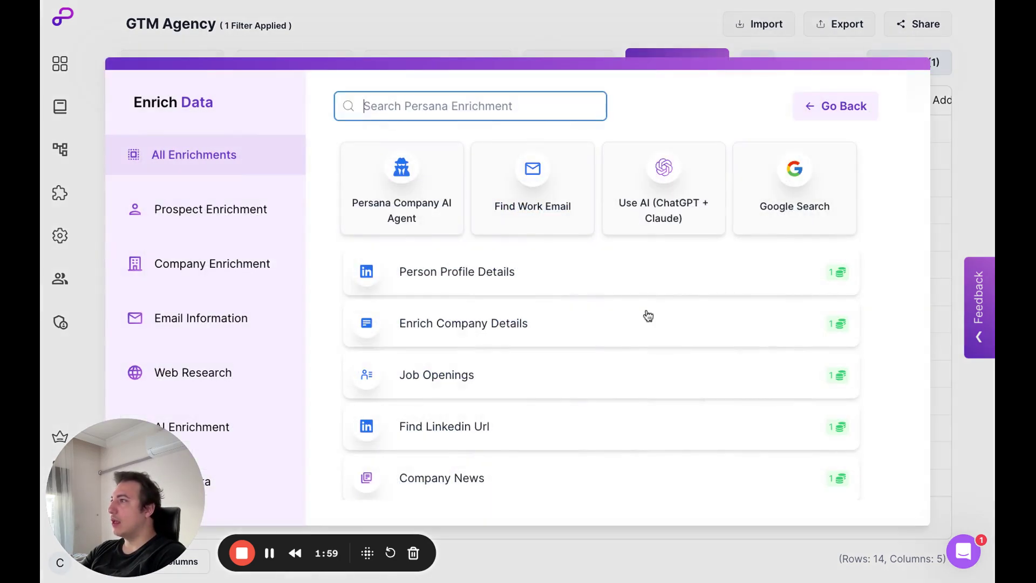
click(203, 265)
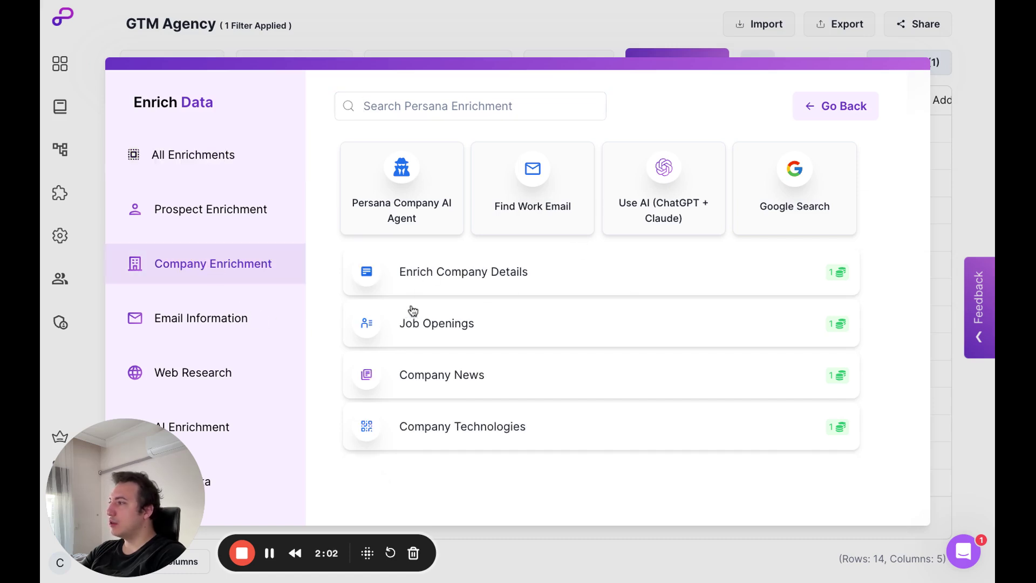
click(510, 278)
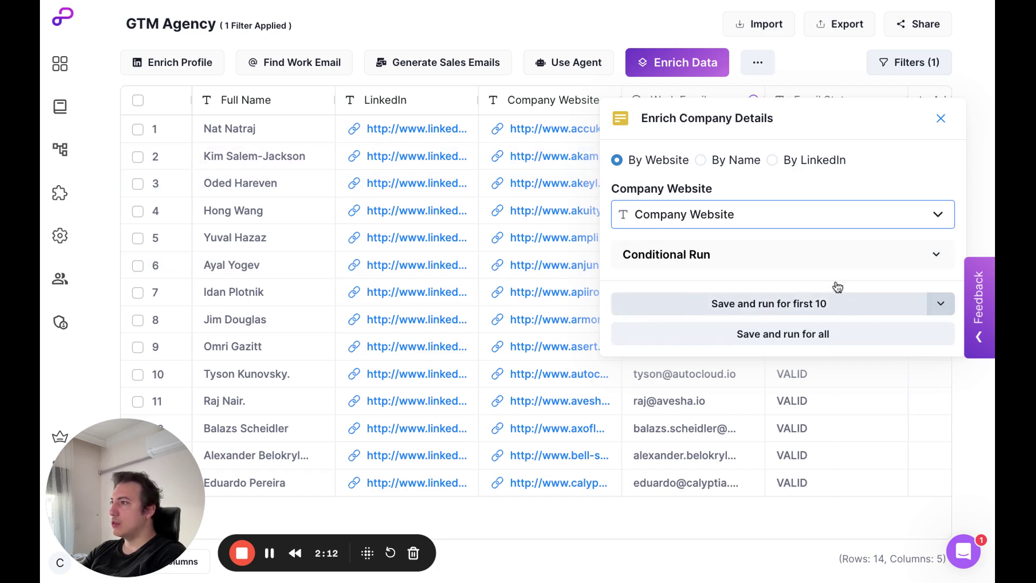
click(724, 221)
click(842, 318)
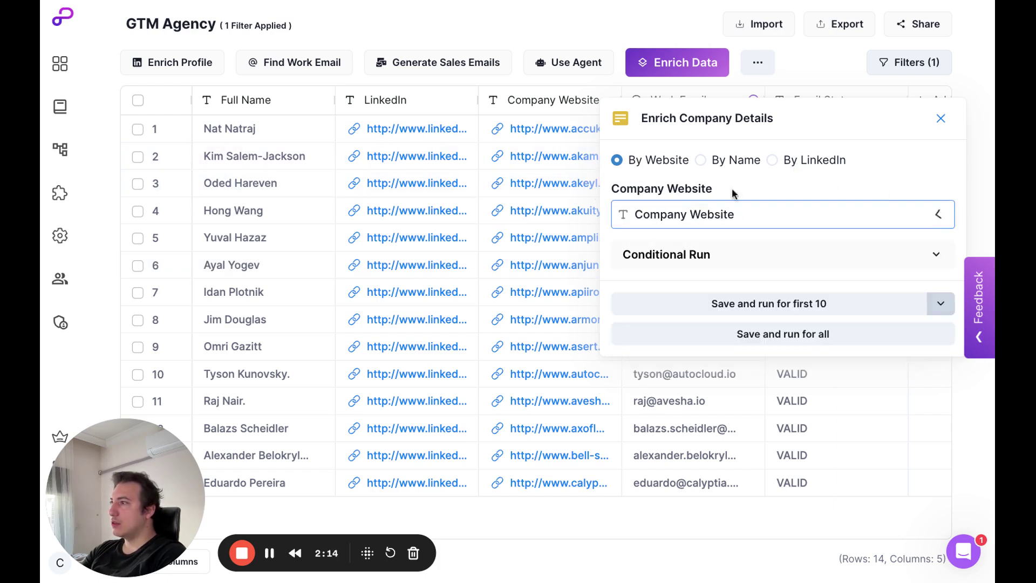
click(825, 336)
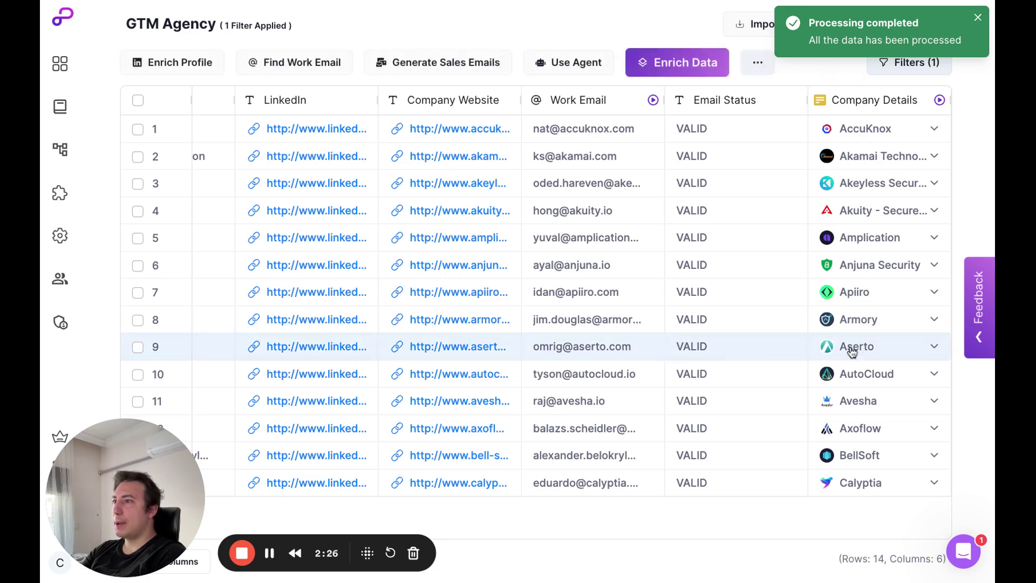
Inspect the AccuKnox company details and add the Description field from Armory's details as a new column named description.
click(924, 128)
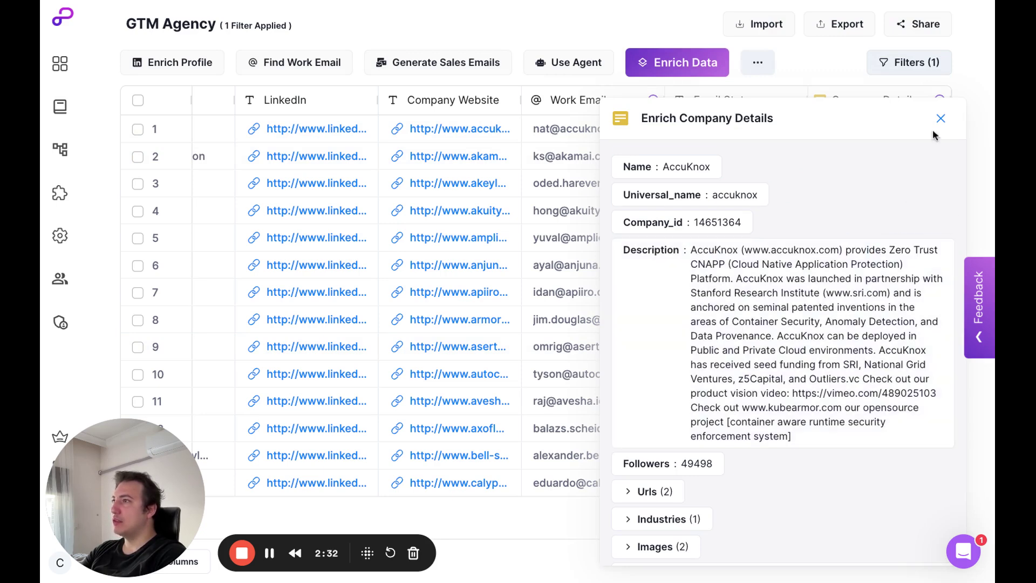
click(942, 119)
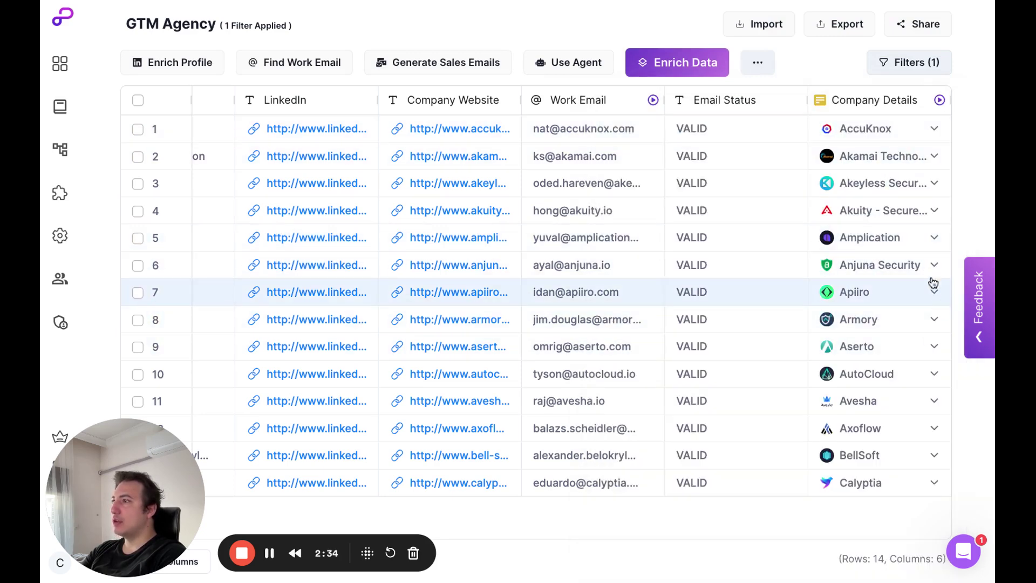
click(936, 320)
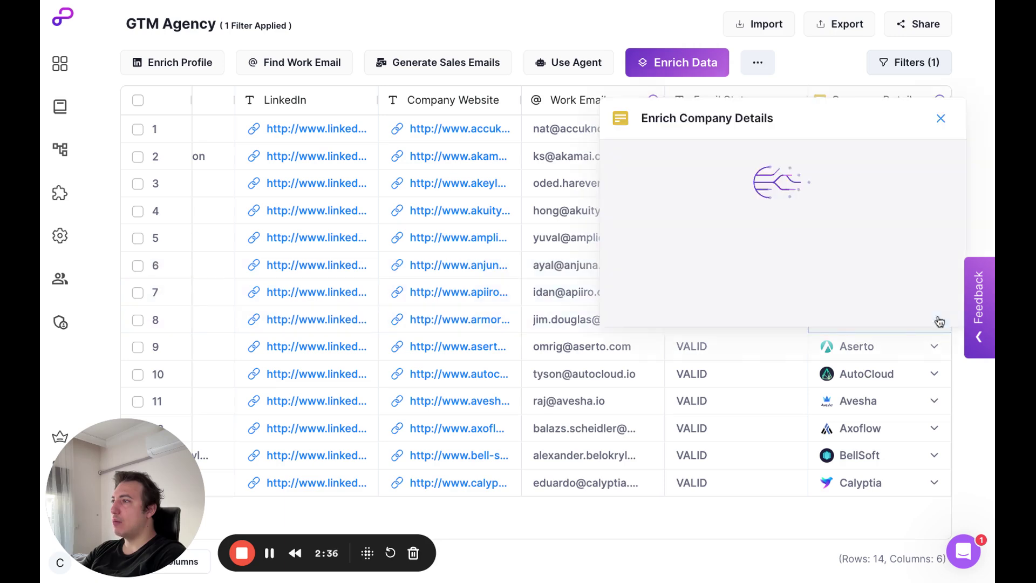
scroll(747, 423, down, 1)
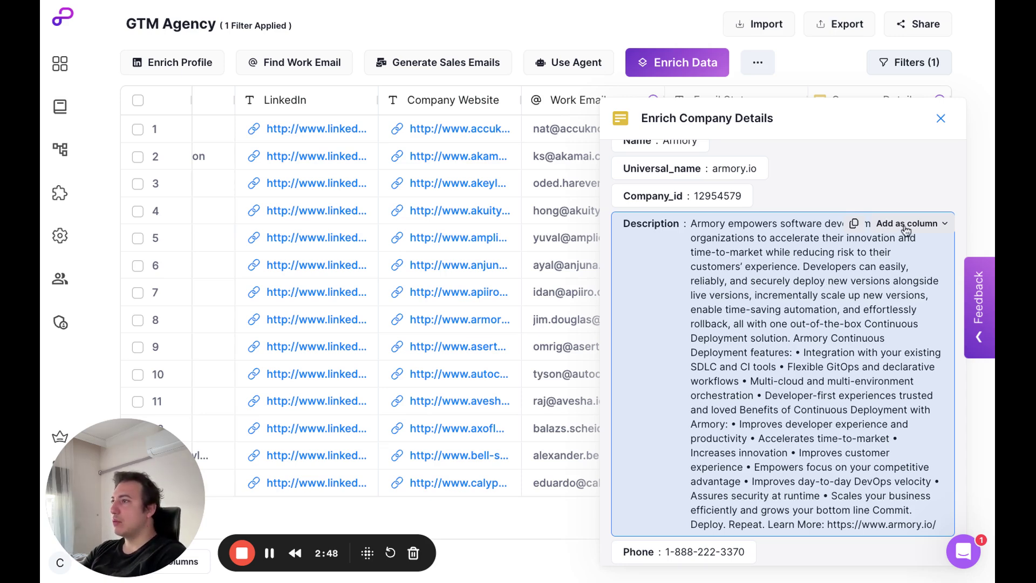
click(926, 229)
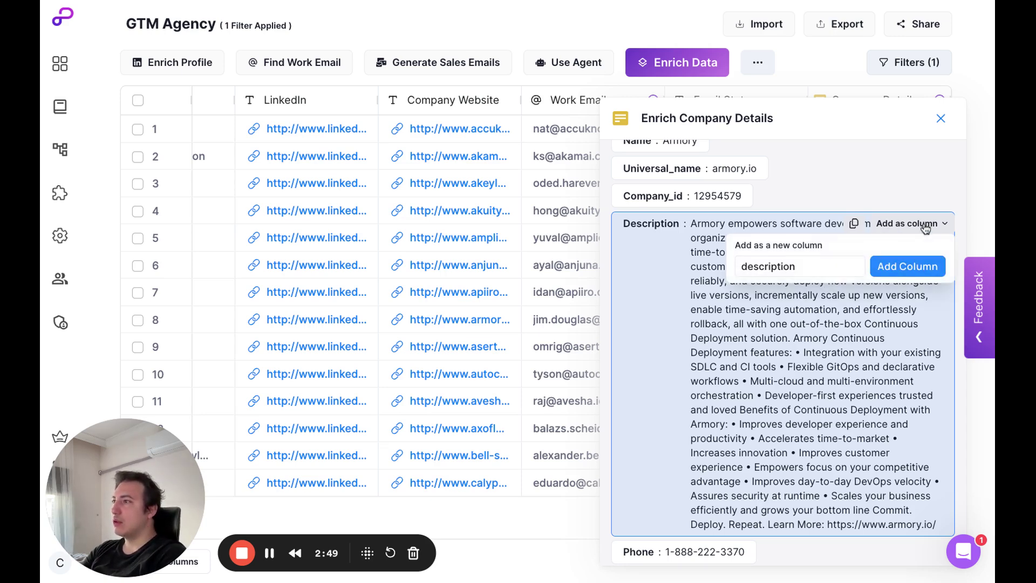
click(901, 271)
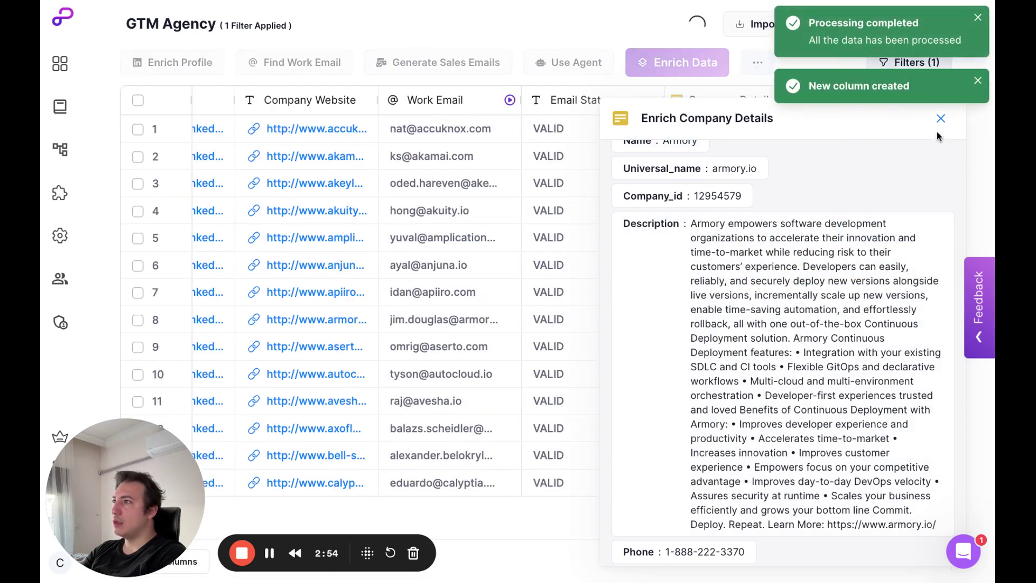
click(941, 120)
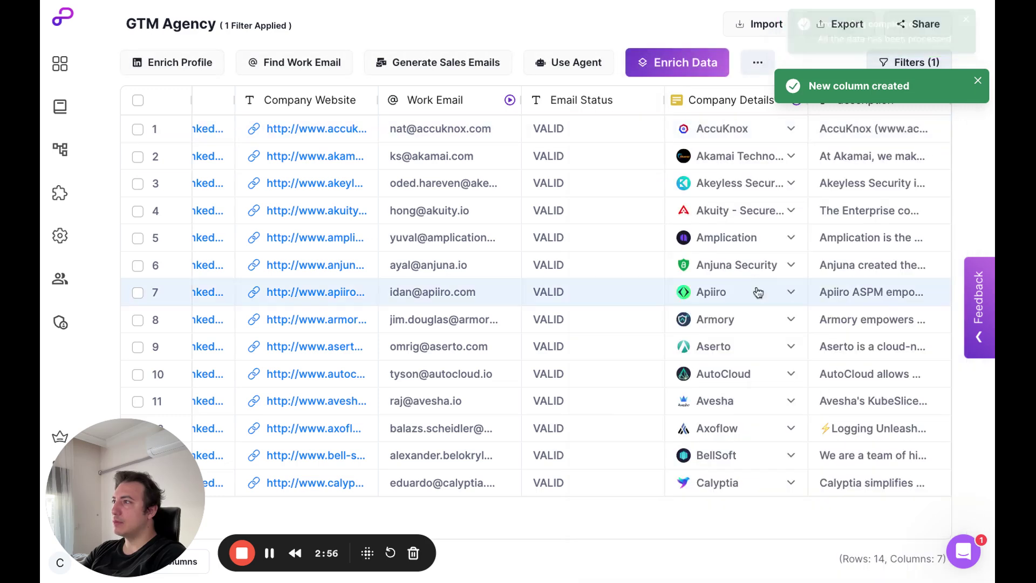
Start a Persana Company AI Agent enrichment from the AI Enrichment category.
scroll(758, 232, right, 5)
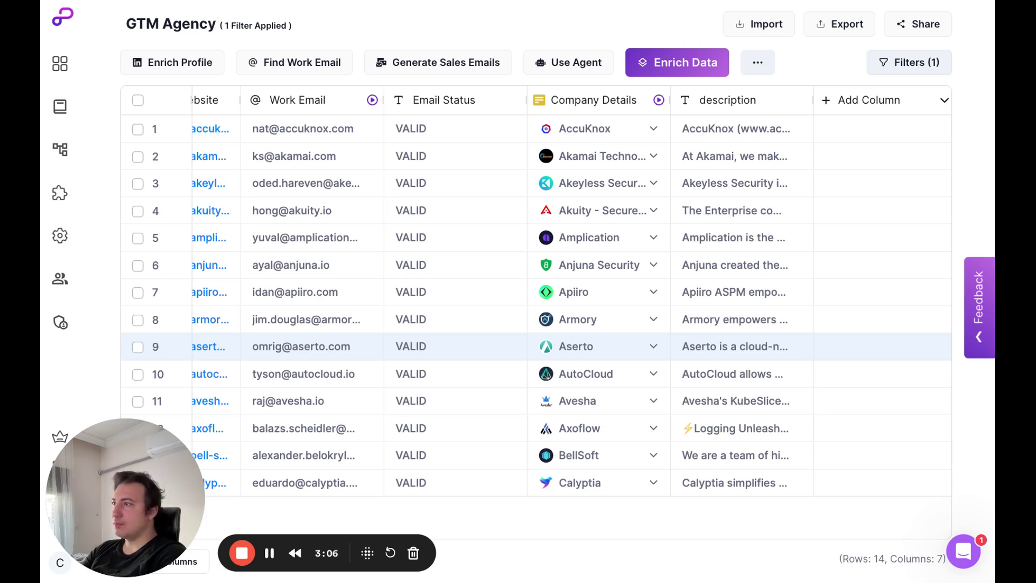
click(684, 66)
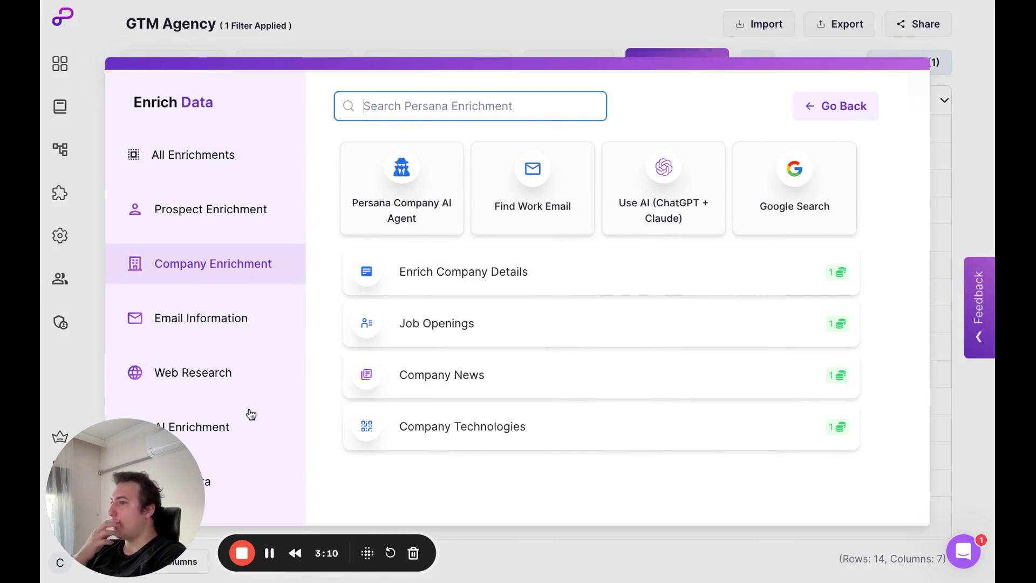
click(222, 428)
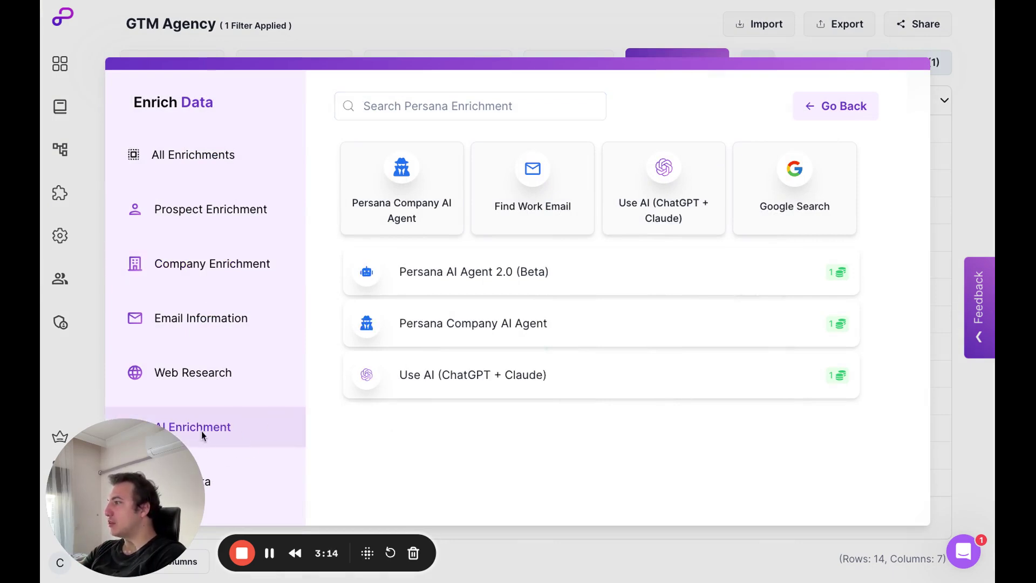
drag(201, 435, 498, 462)
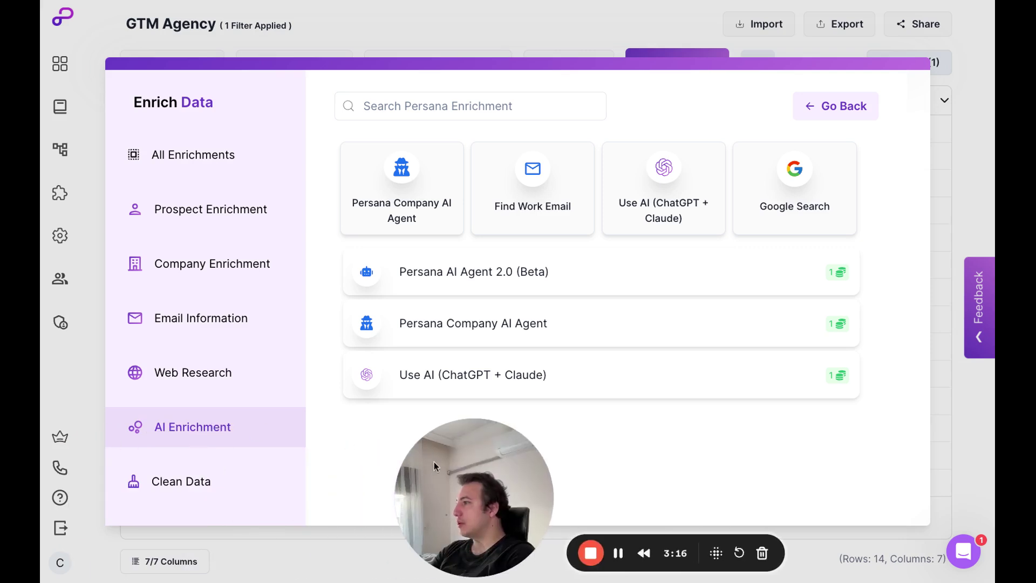
drag(432, 473, 96, 477)
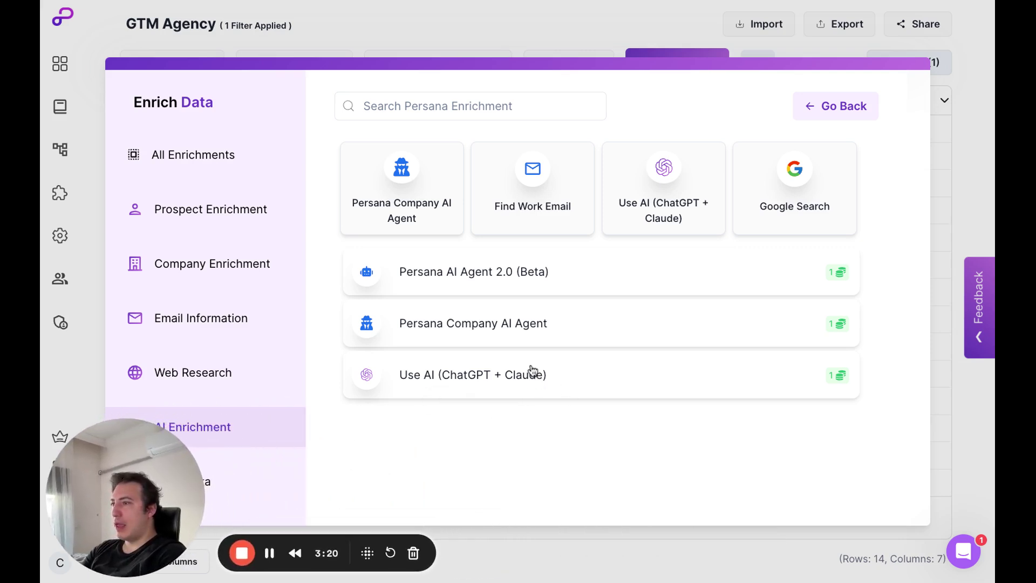
click(501, 327)
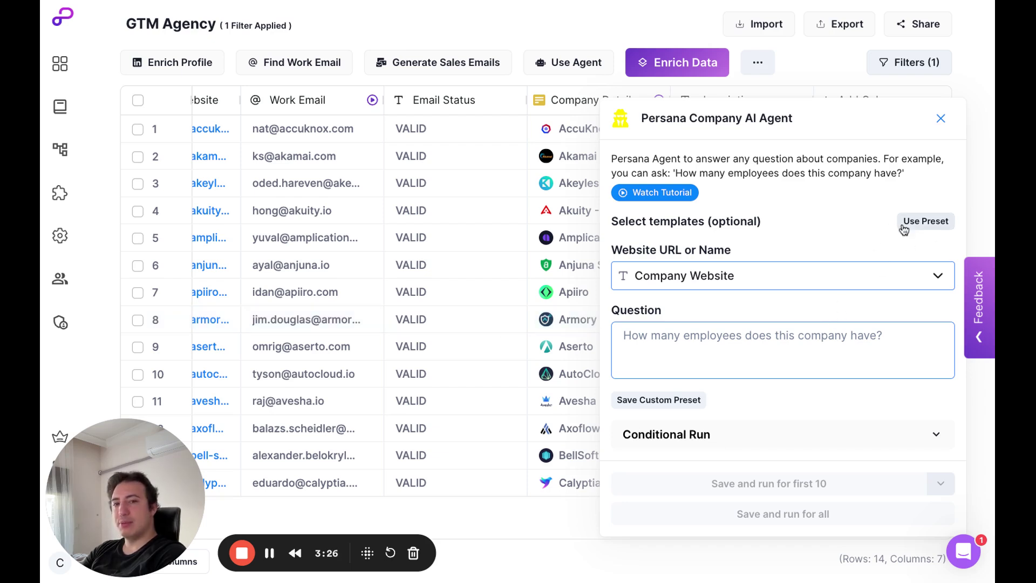
Load the B2B or B2C preset as the question of the Persana Company AI Agent enrichment.
click(925, 221)
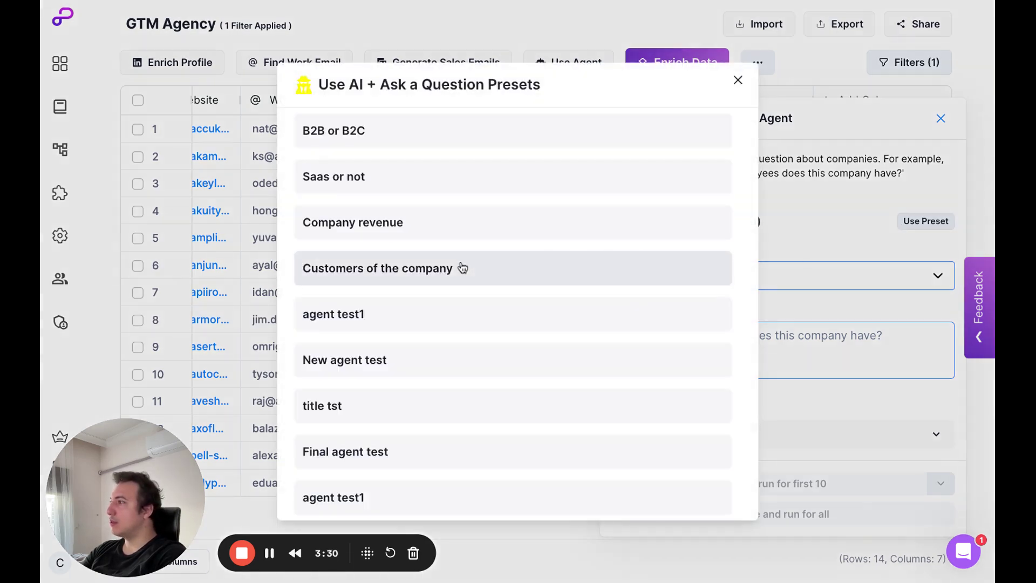
click(385, 136)
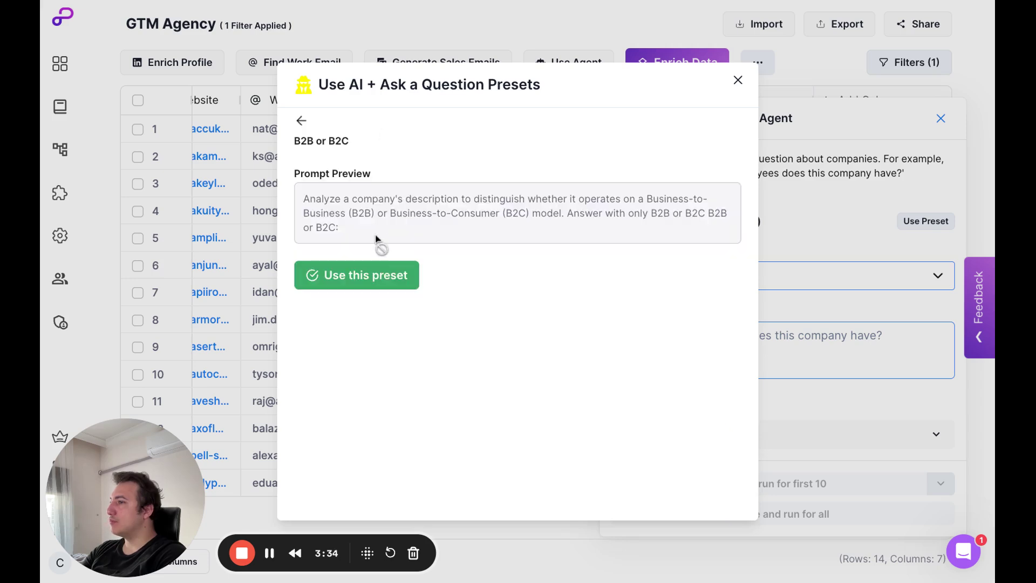
drag(338, 222, 276, 193)
click(430, 221)
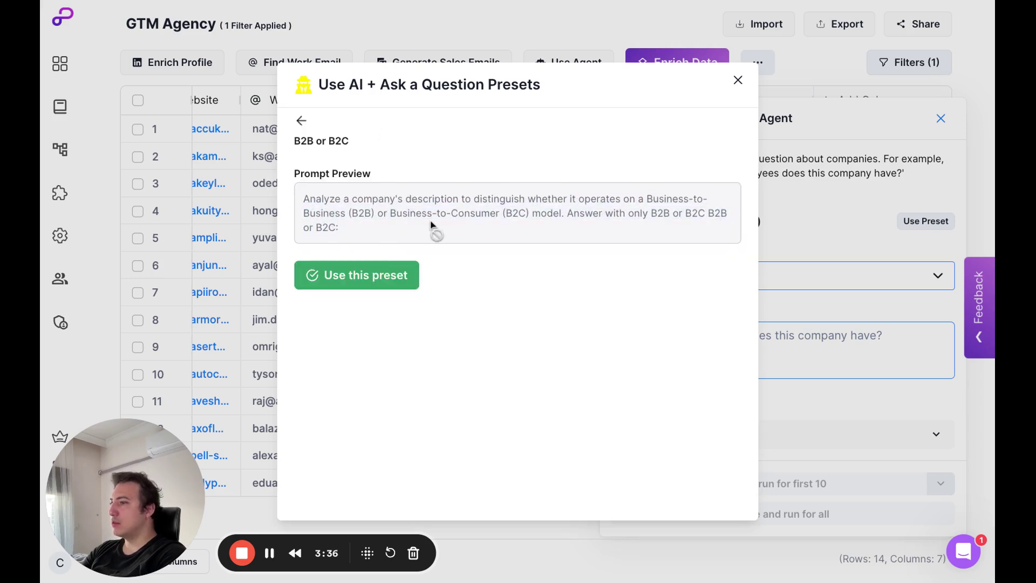
click(359, 286)
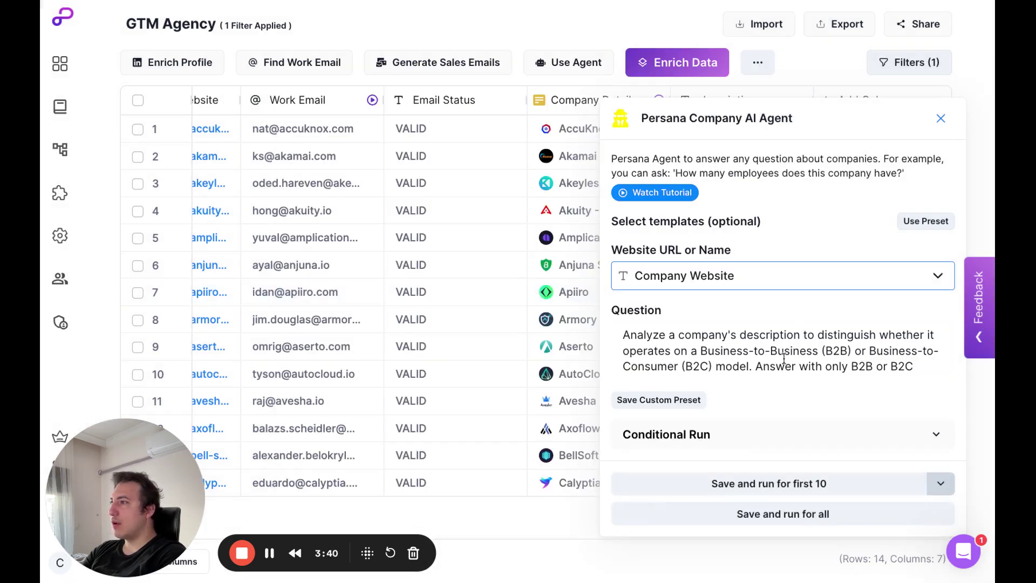
Review the full B2B or B2C question and run the company agent enrichment for all rows.
scroll(784, 360, down, 1)
scroll(771, 357, up, 1)
drag(625, 333, 892, 407)
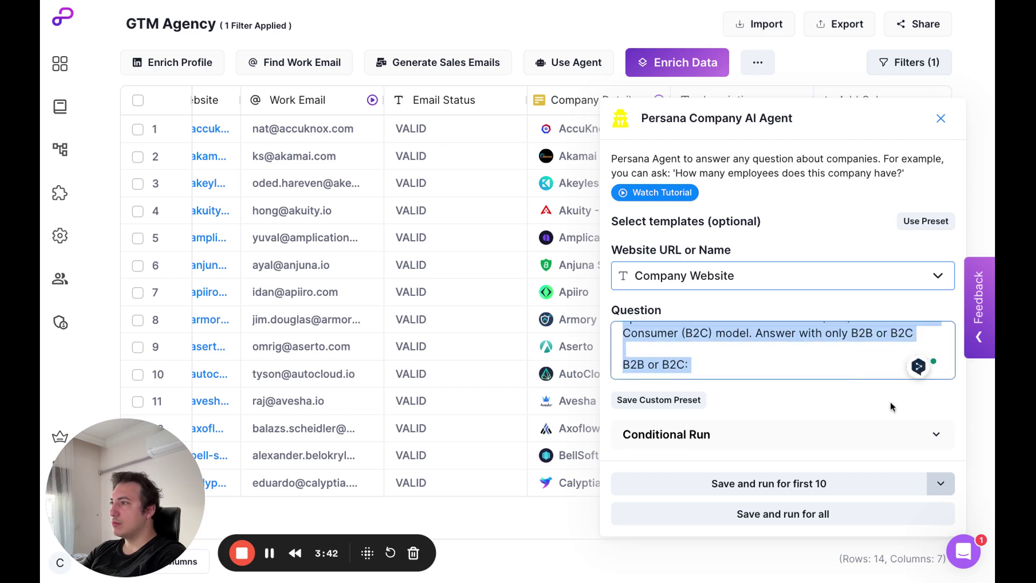
click(727, 352)
scroll(696, 355, up, 3)
drag(624, 337, 928, 365)
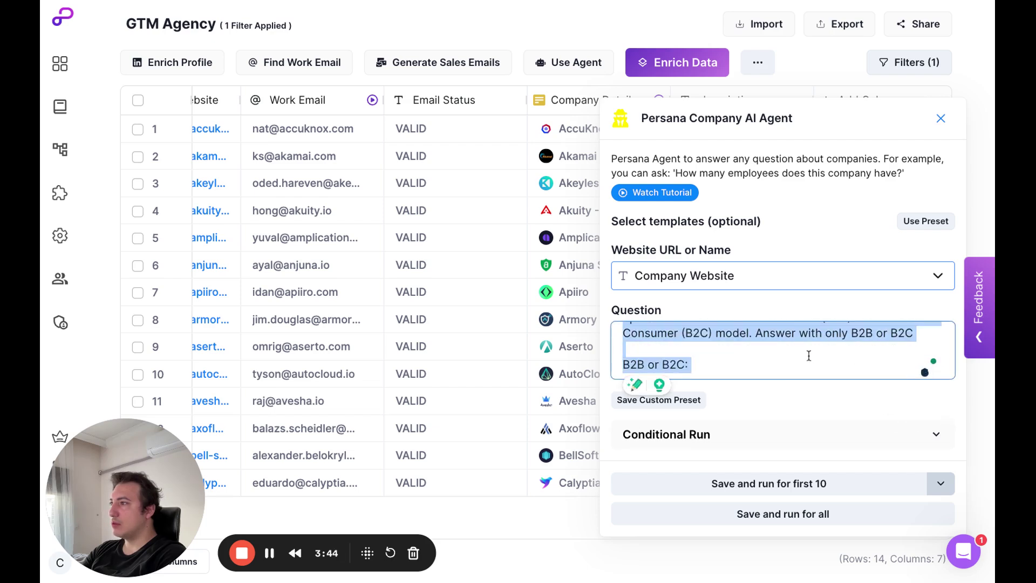
click(802, 362)
scroll(753, 343, up, 2)
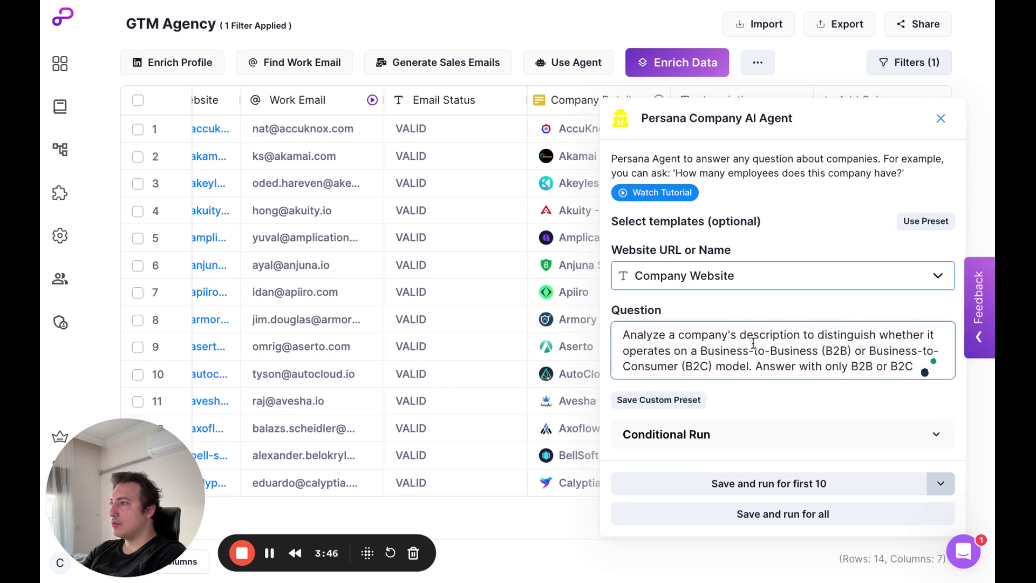
scroll(753, 344, down, 2)
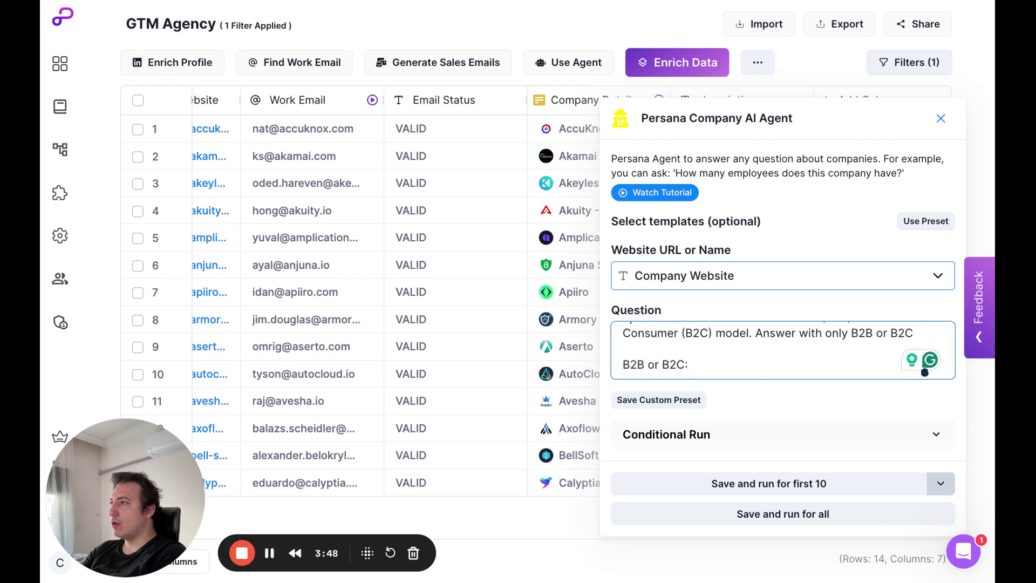
click(825, 519)
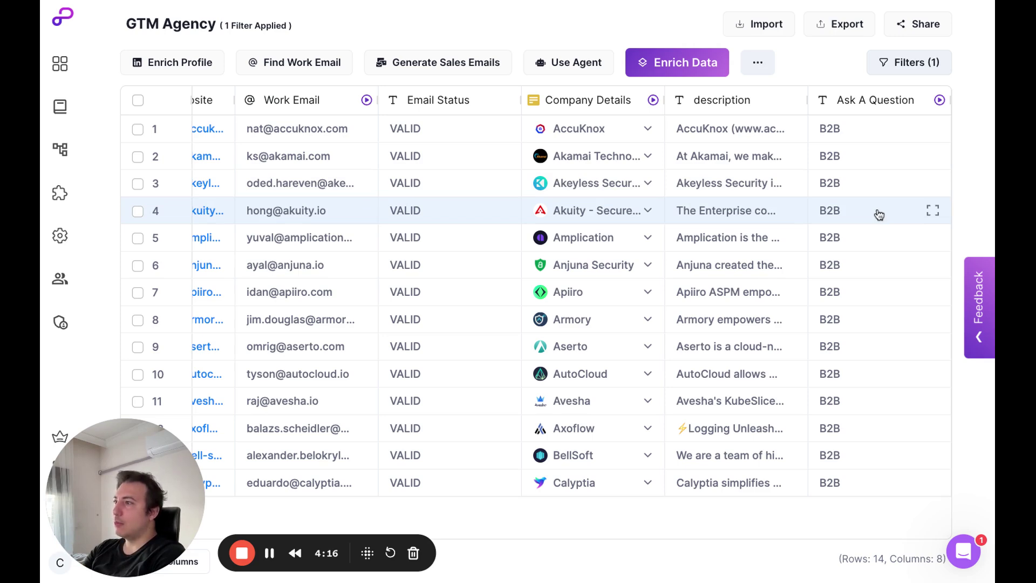
Rename the Ask A Question column as B2B.
click(896, 104)
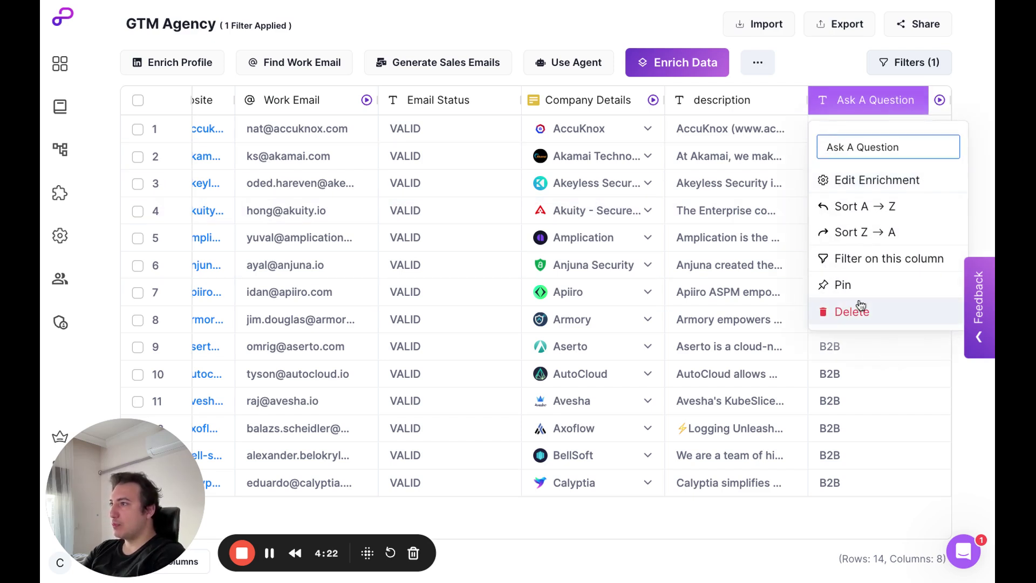
click(902, 145)
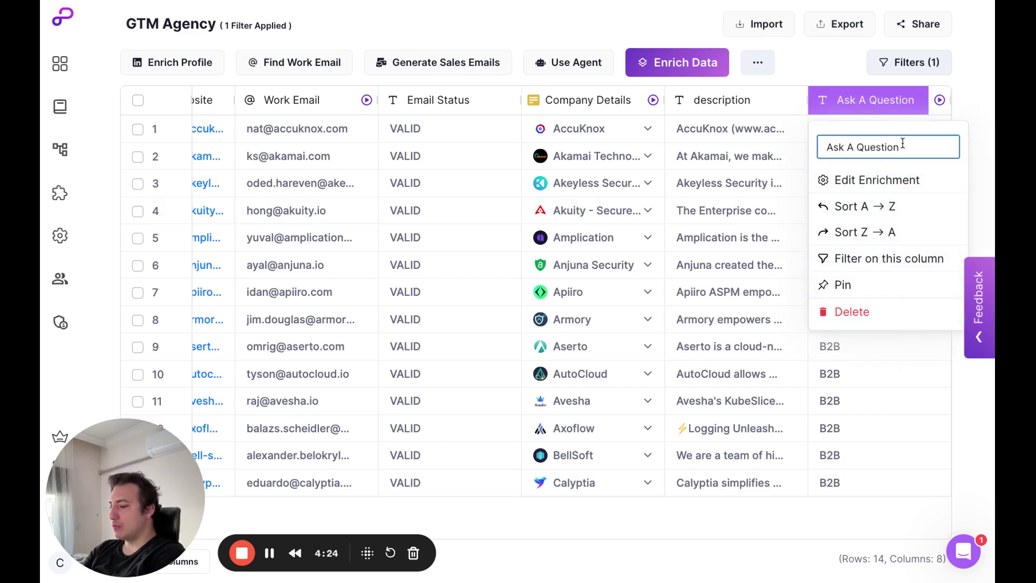
key(BackSpace)
key(BackSpace)
key(BackSpace)
key(BackSpace)
key(BackSpace)
key(BackSpace)
key(BackSpace)
key(BackSpace)
key(BackSpace)
key(BackSpace)
key(BackSpace)
key(BackSpace)
key(BackSpace)
key(BackSpace)
text(B2B)
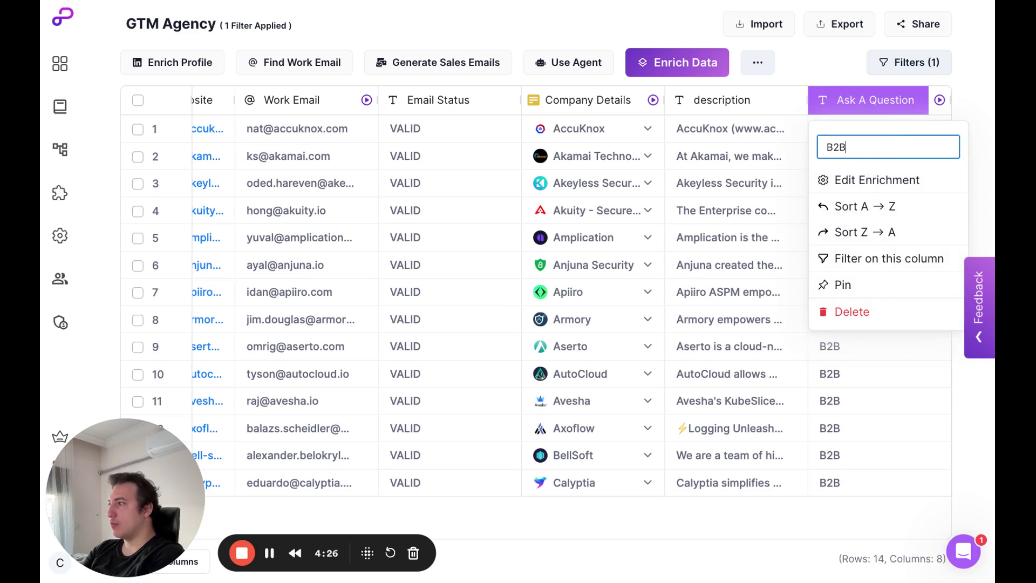
key(Return)
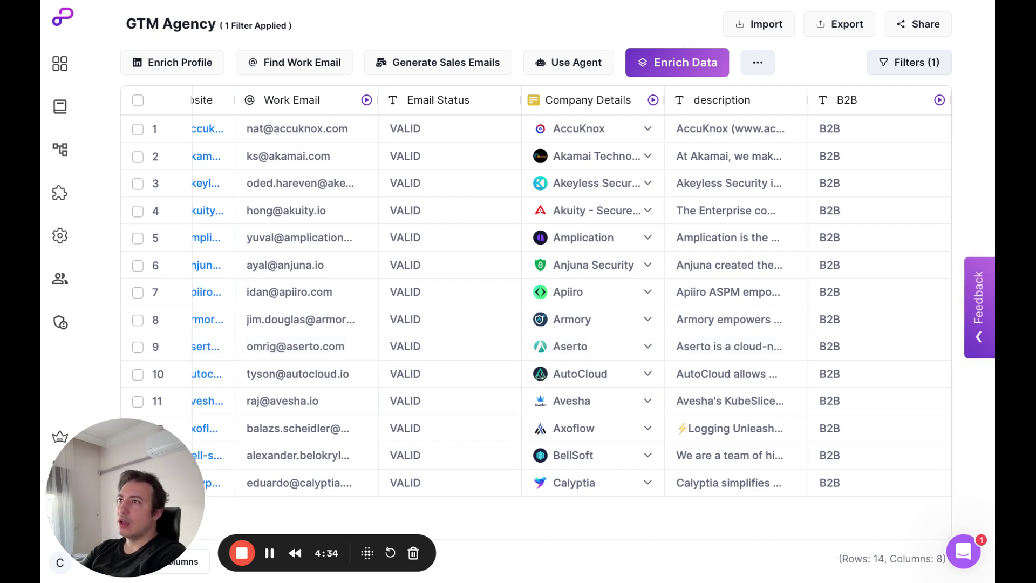
Start a Use AI (ChatGPT + Claude) enrichment from the AI Enrichment category.
click(676, 76)
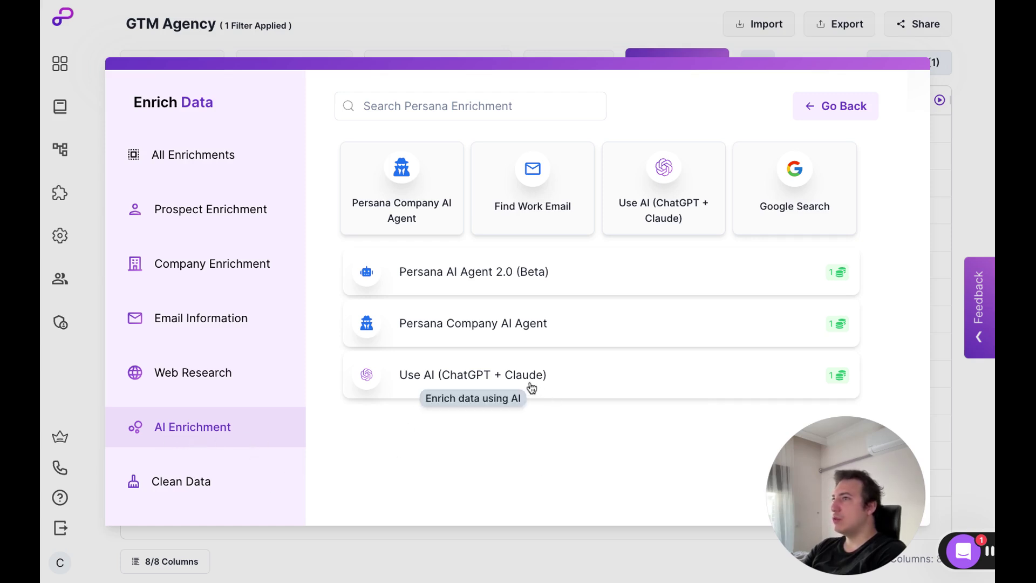
click(478, 383)
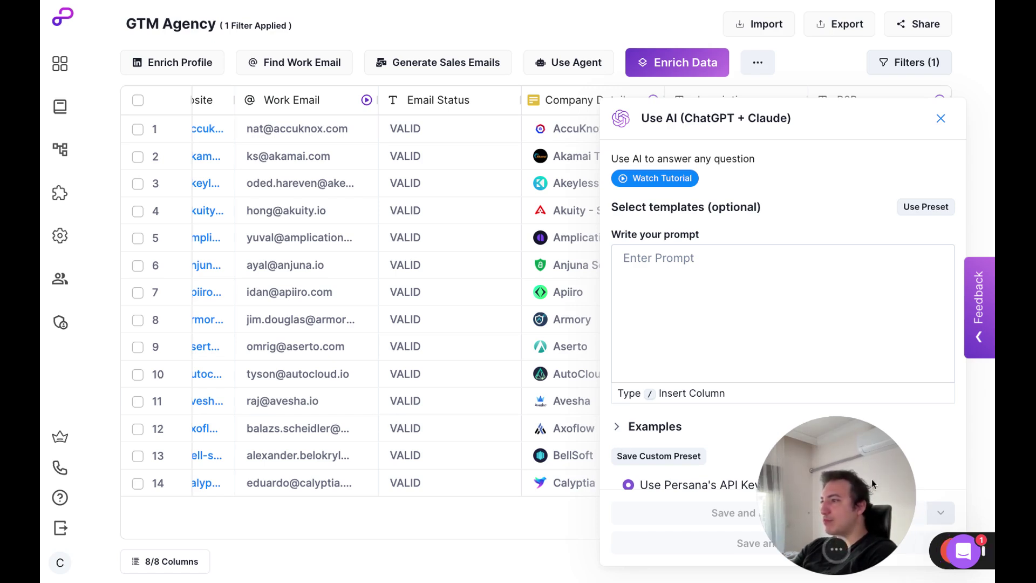
drag(872, 478, 205, 463)
click(814, 293)
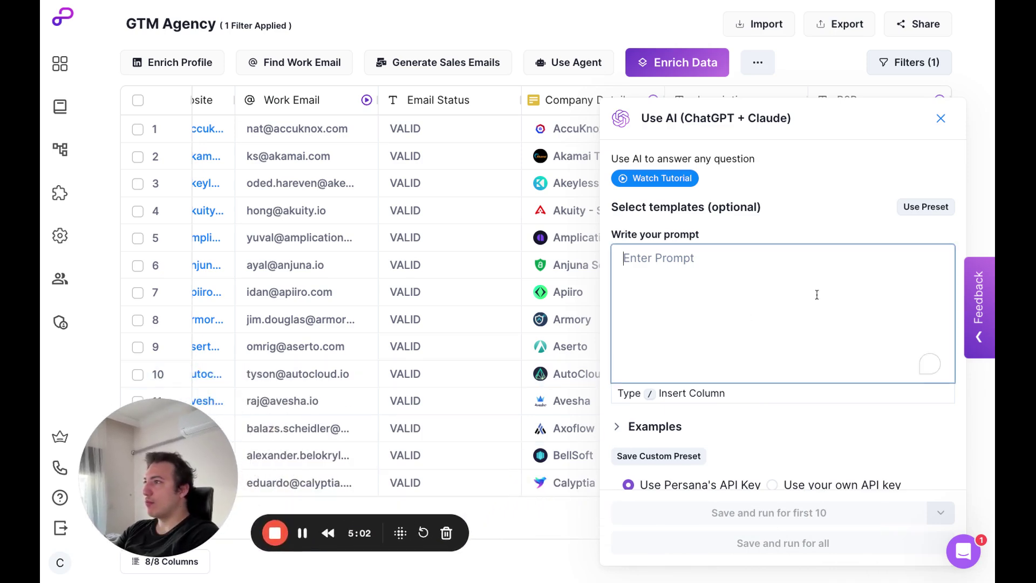
Apply the Company Mission Email Opener preset to the prompt, using the description column as the Company Description.
click(935, 209)
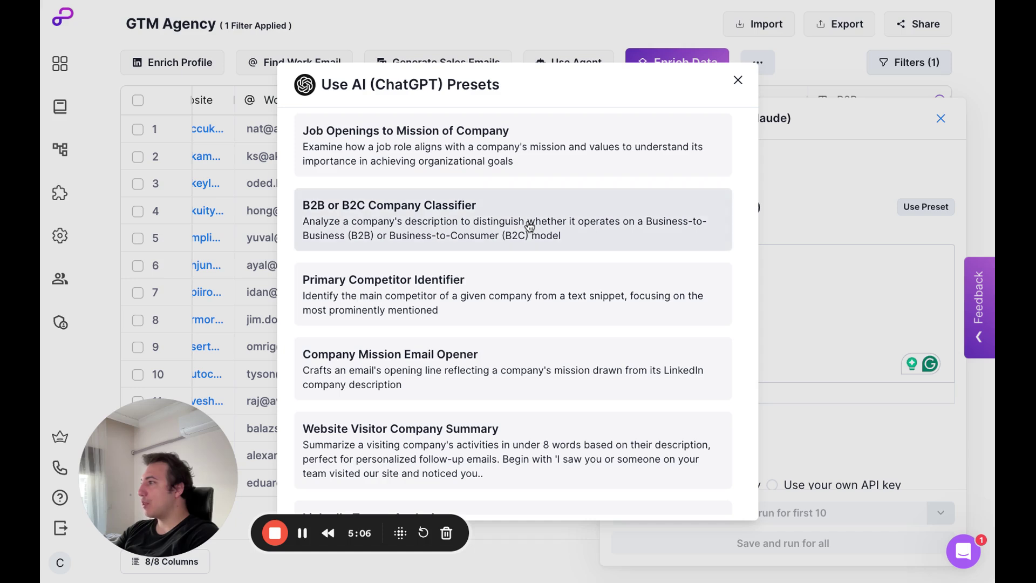
scroll(447, 464, down, 1)
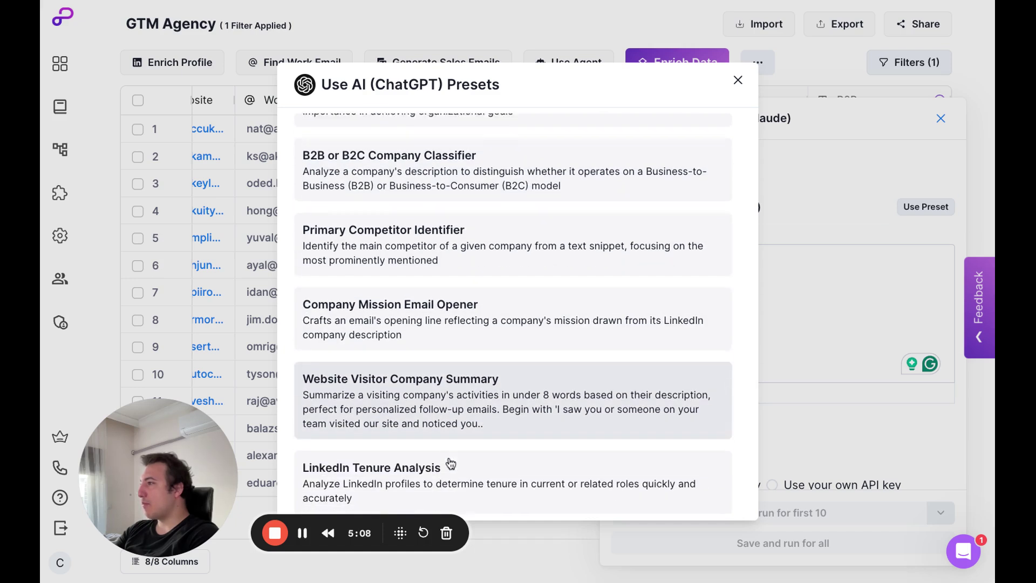
scroll(451, 464, down, 1)
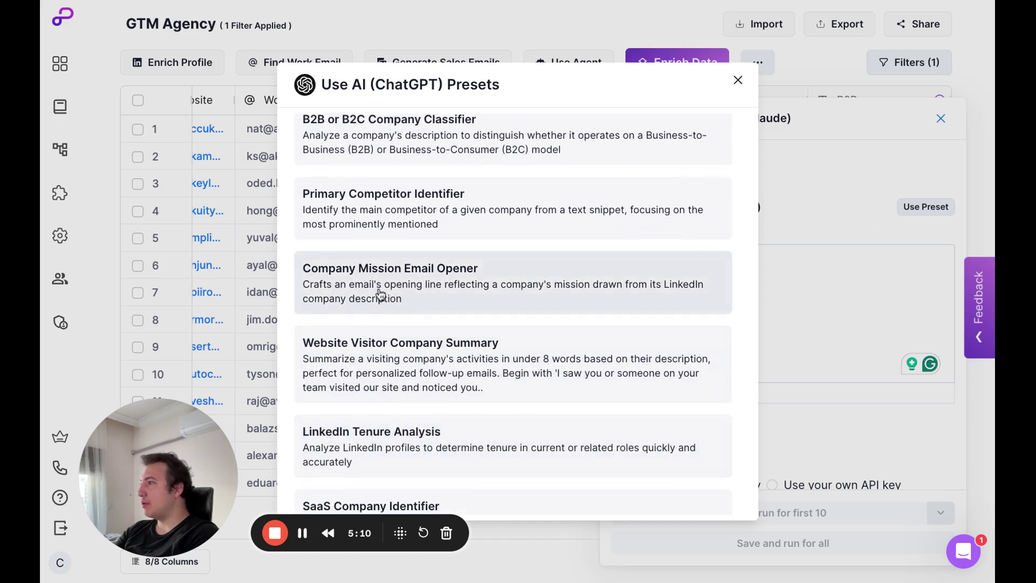
double_click(462, 286)
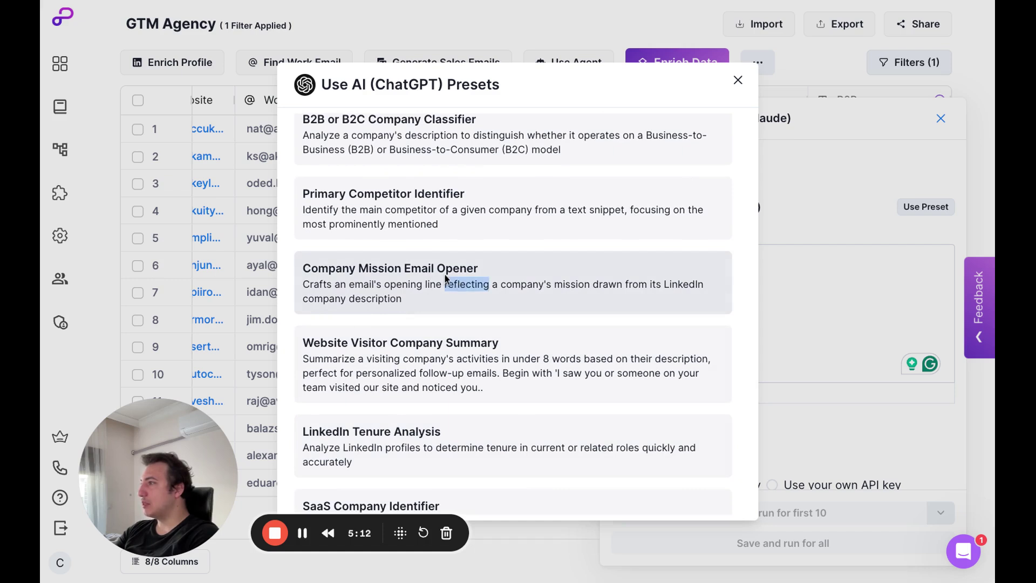
click(447, 278)
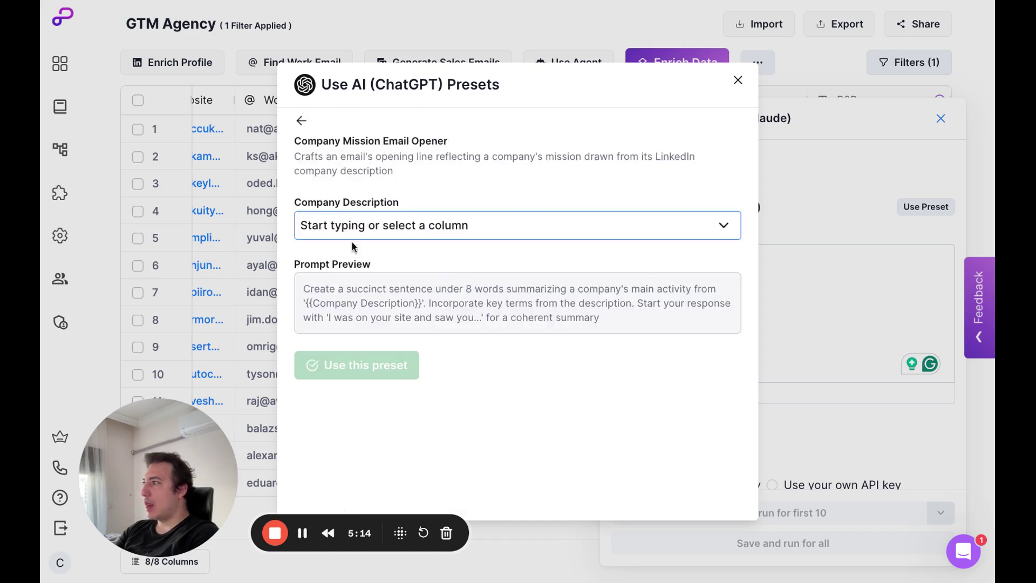
drag(296, 202, 400, 204)
click(440, 206)
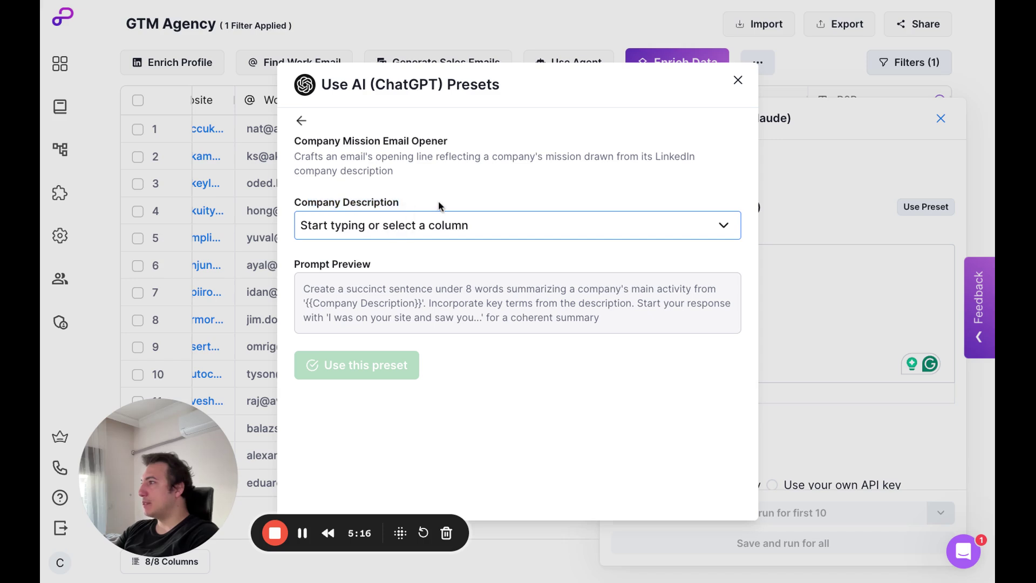
click(402, 224)
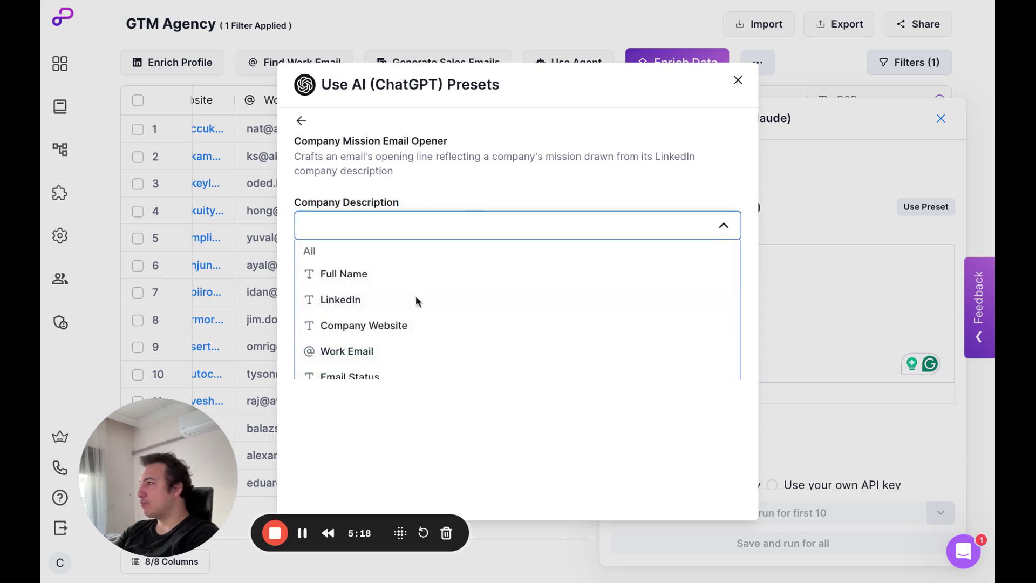
scroll(411, 303, down, 2)
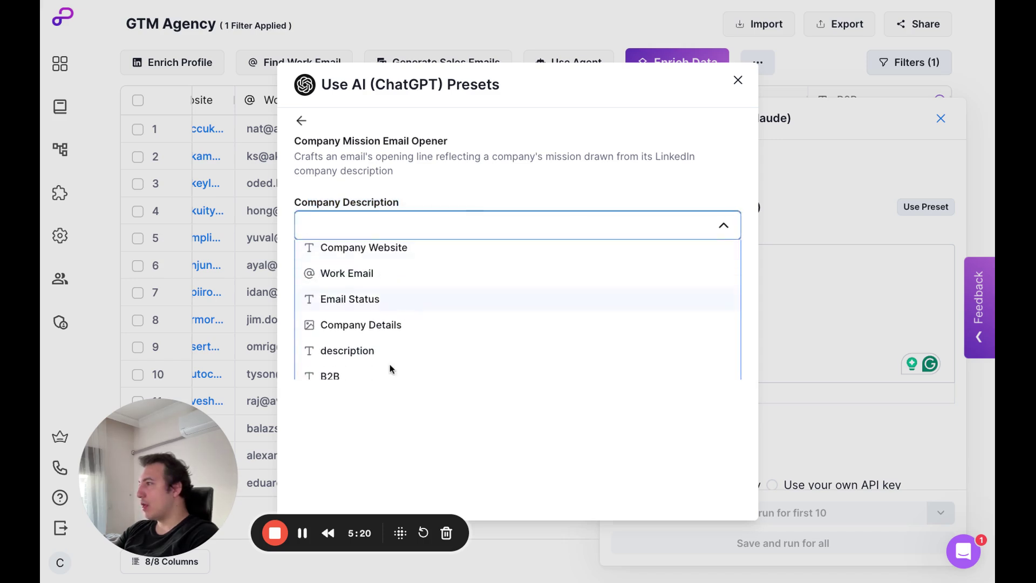
click(362, 351)
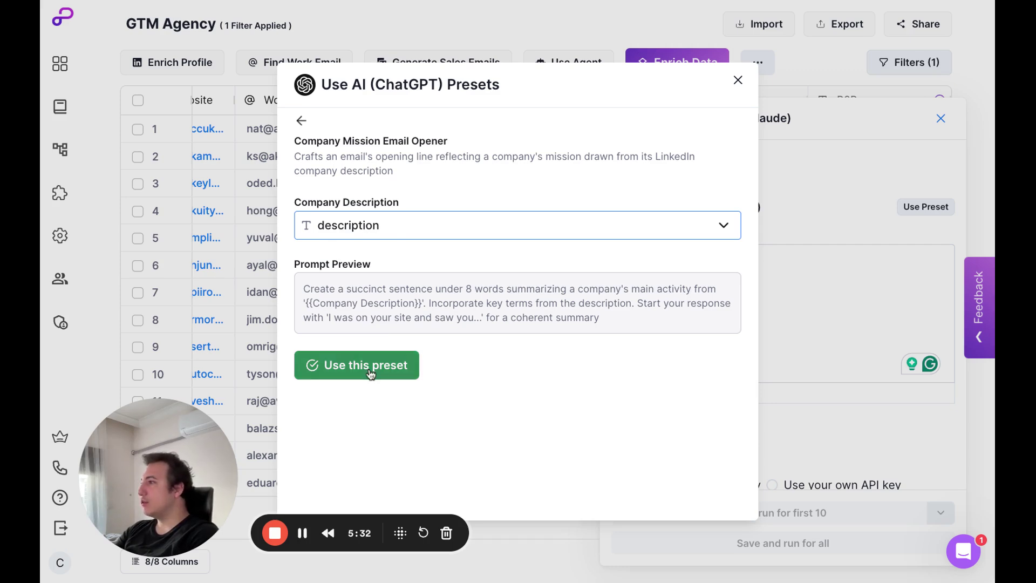
click(330, 376)
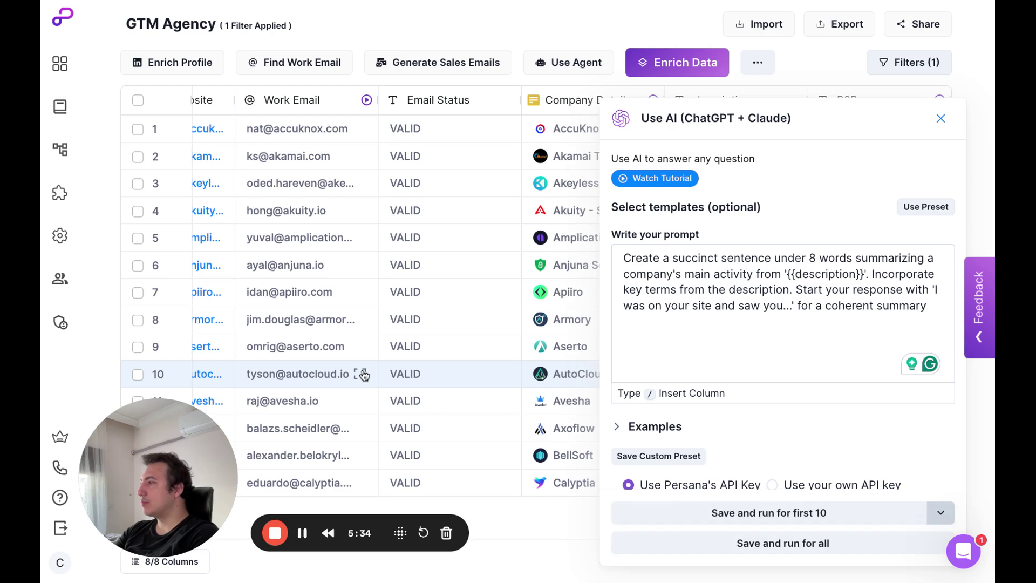
triple_click(947, 320)
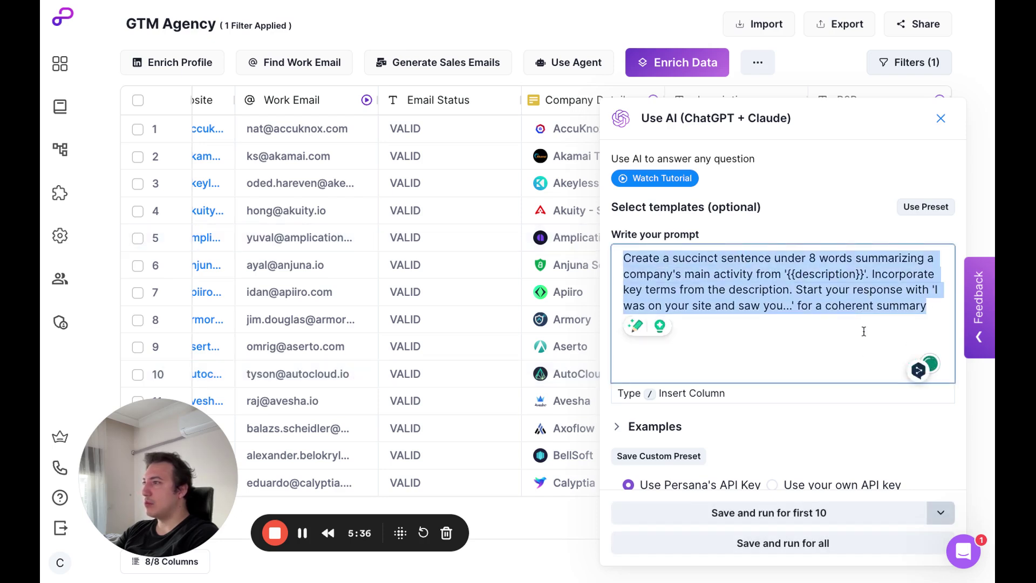
click(925, 306)
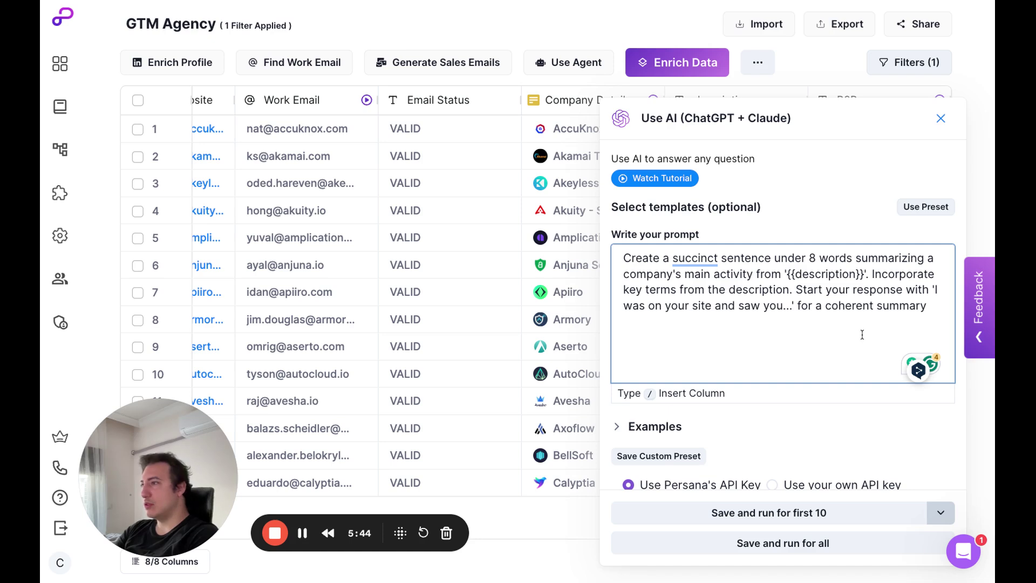
key(Return)
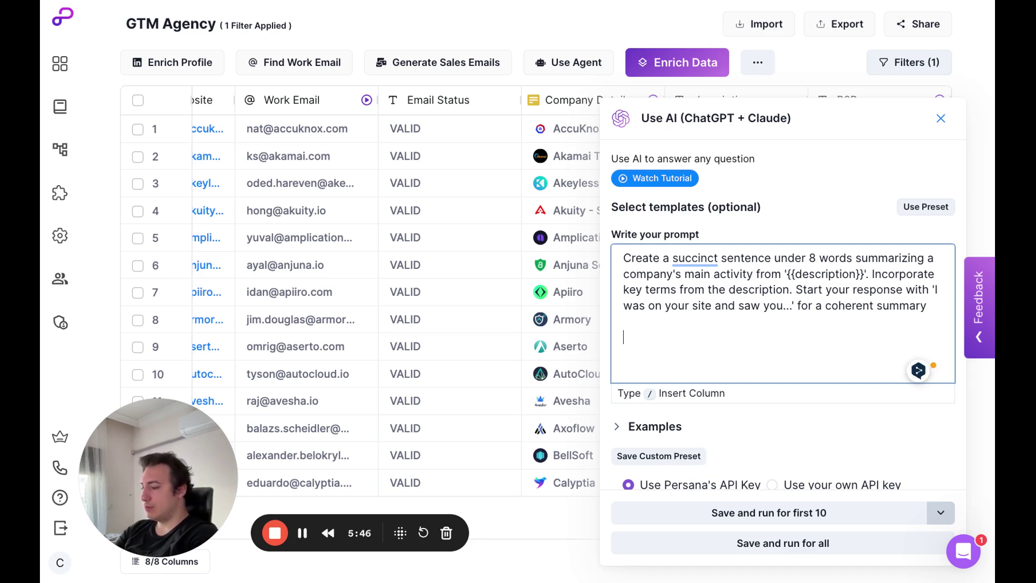
text(/)
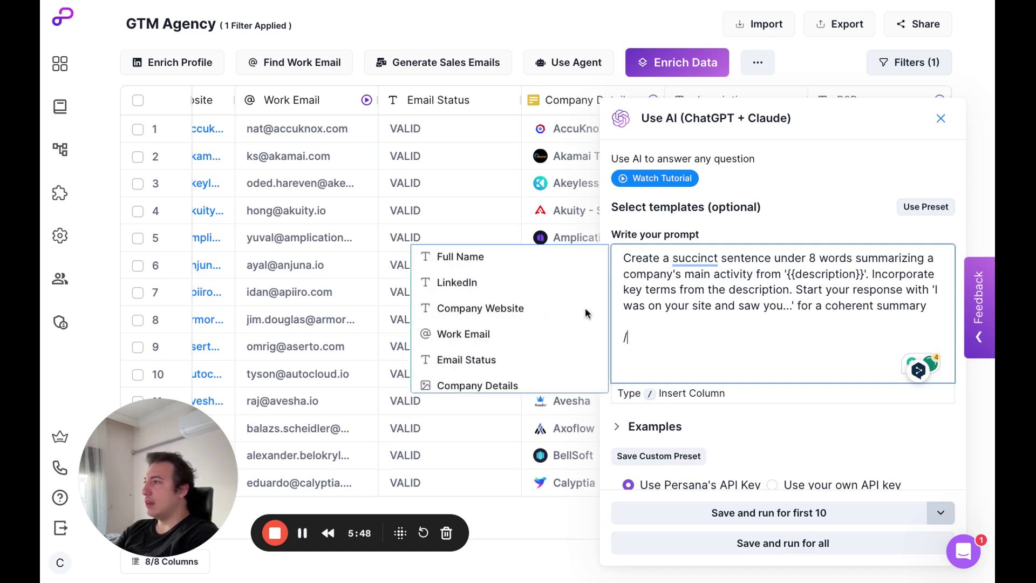
mouse_move(514, 306)
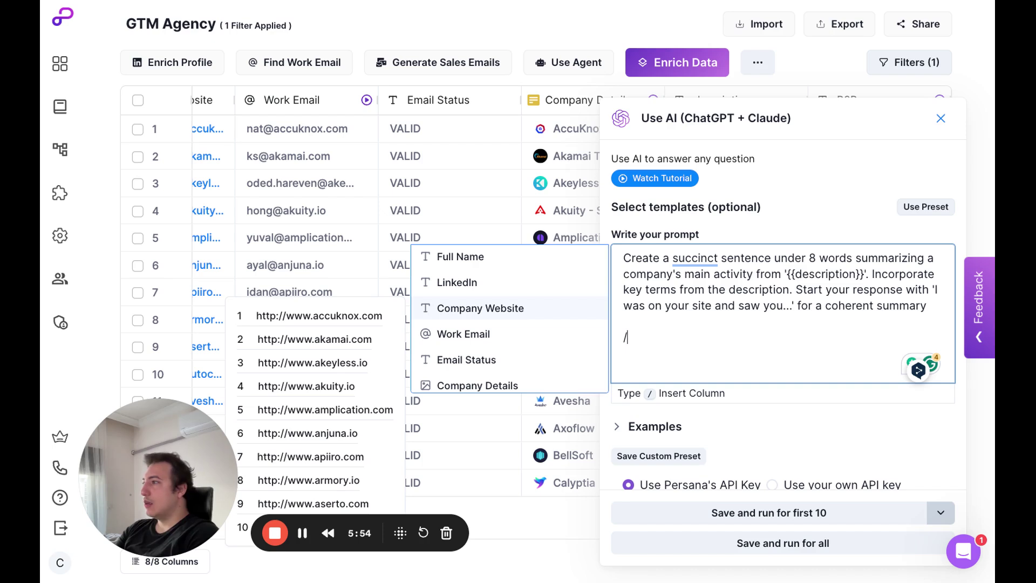
scroll(502, 307, down, 2)
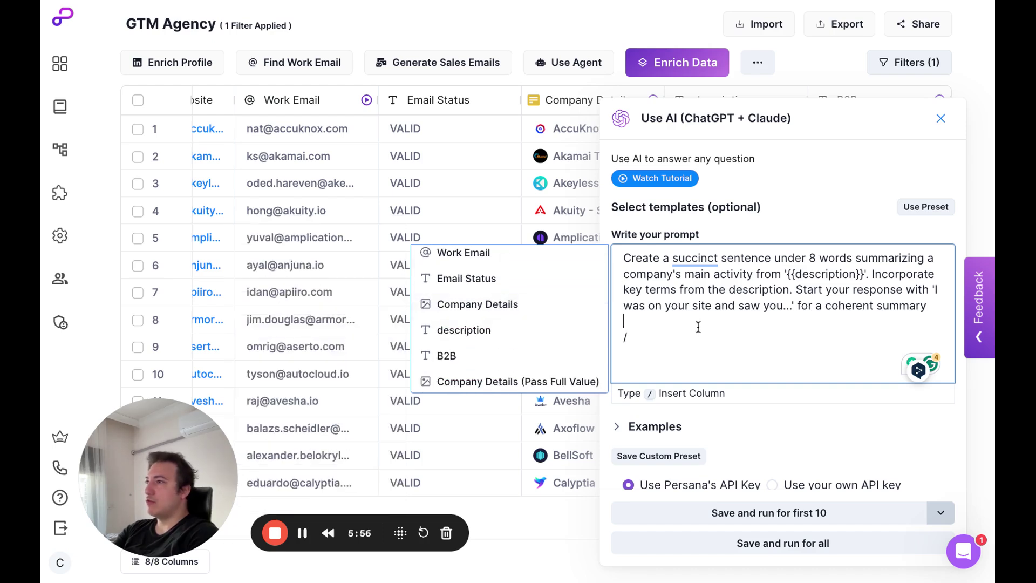
key(BackSpace)
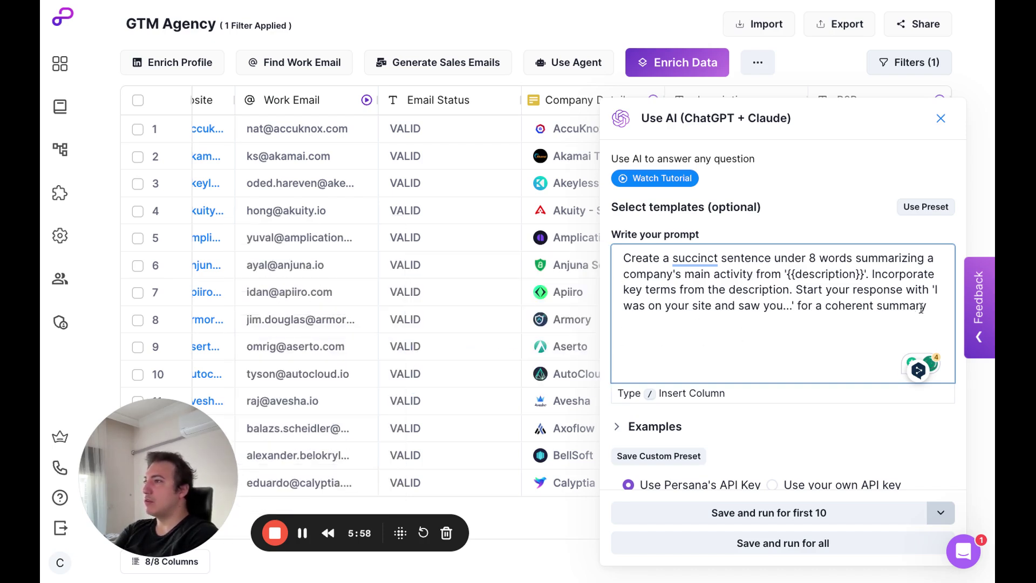
Review the email opener prompt and run the Use AI enrichment for all rows.
drag(948, 308, 583, 267)
click(937, 330)
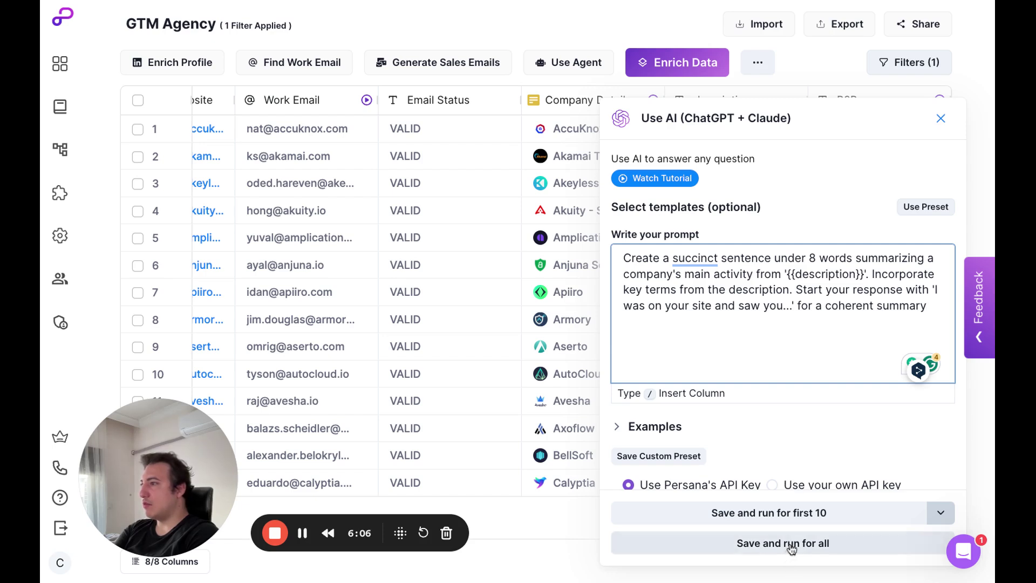
scroll(793, 428, down, 3)
click(820, 549)
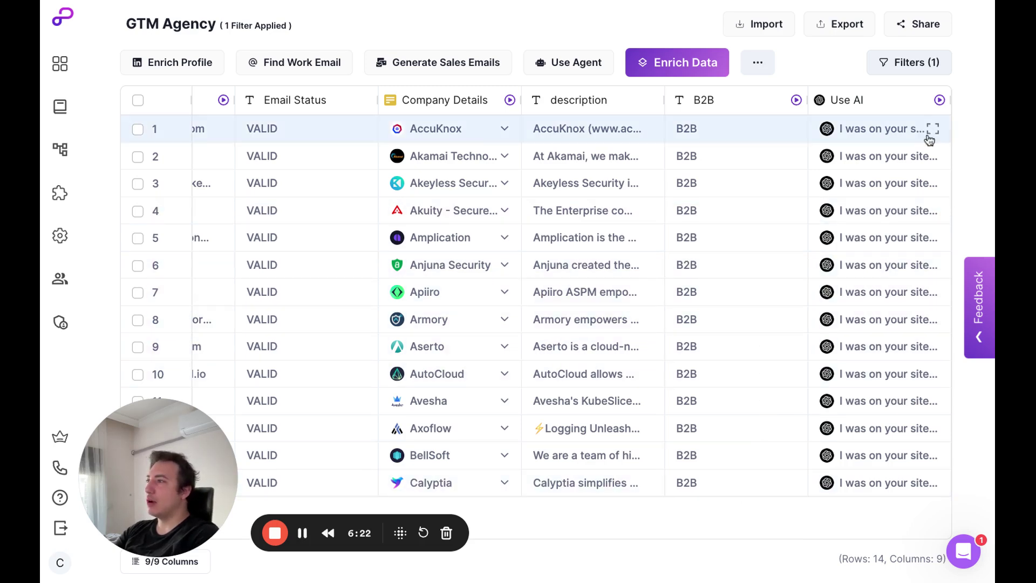
Read the full AI-written email openers for AccuKnox and Apiiro in the Use AI column.
click(933, 130)
triple_click(680, 185)
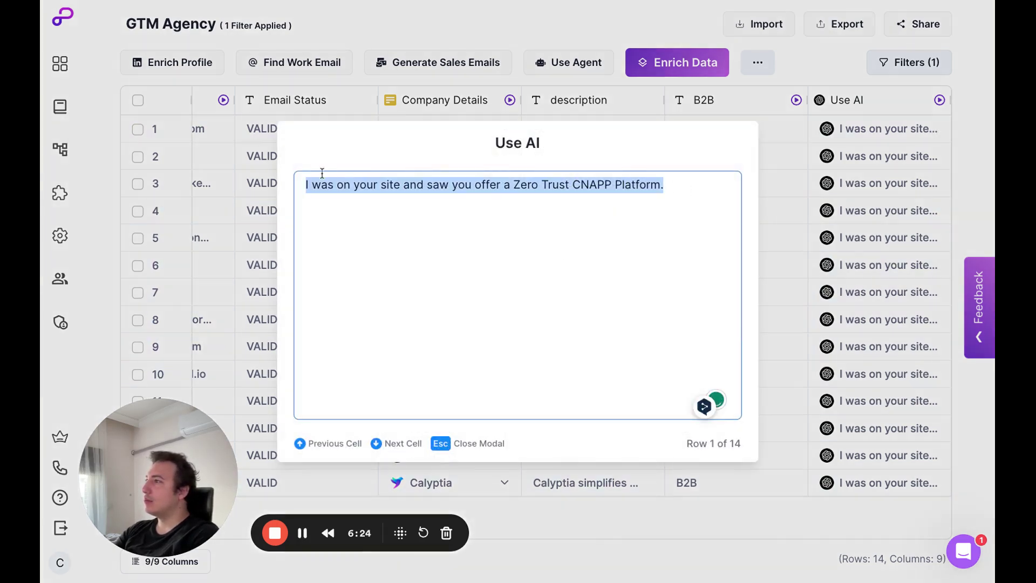
click(685, 185)
click(847, 197)
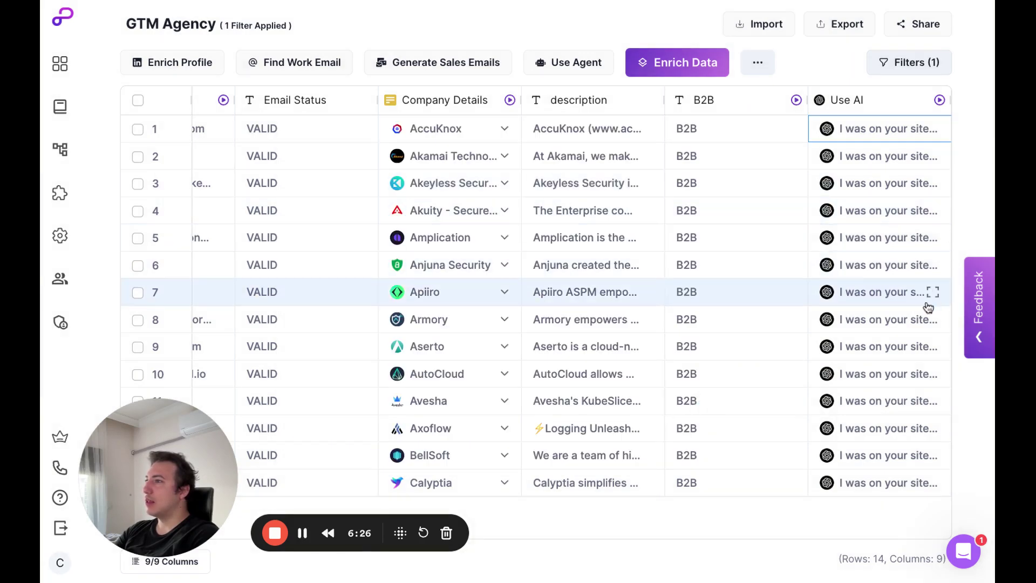
click(935, 300)
click(934, 295)
triple_click(517, 202)
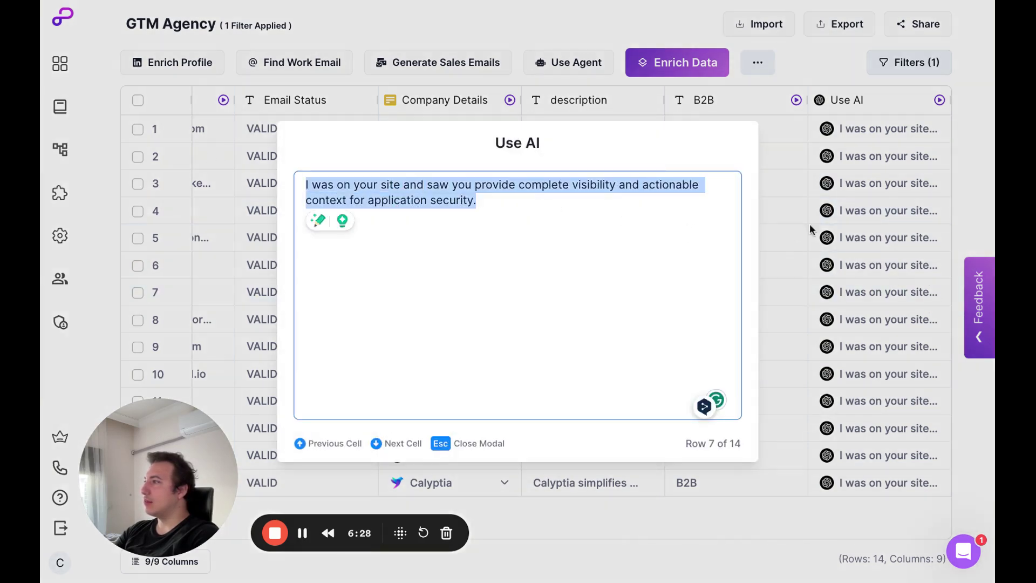
click(895, 214)
Read the full AI-written email opener for Avesha in the Use AI column.
click(940, 406)
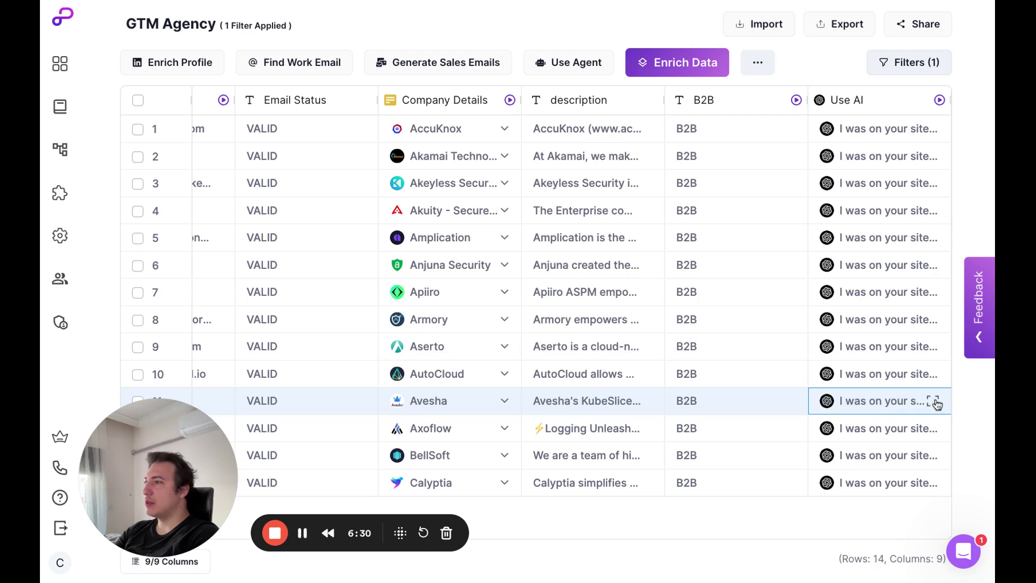
click(934, 400)
triple_click(448, 199)
click(523, 199)
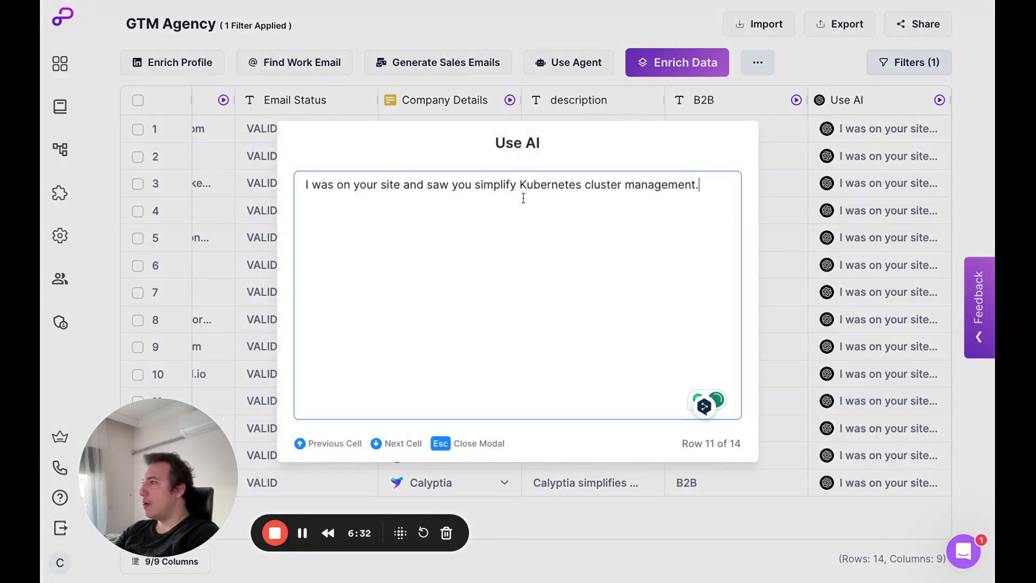
drag(475, 186, 612, 186)
click(734, 187)
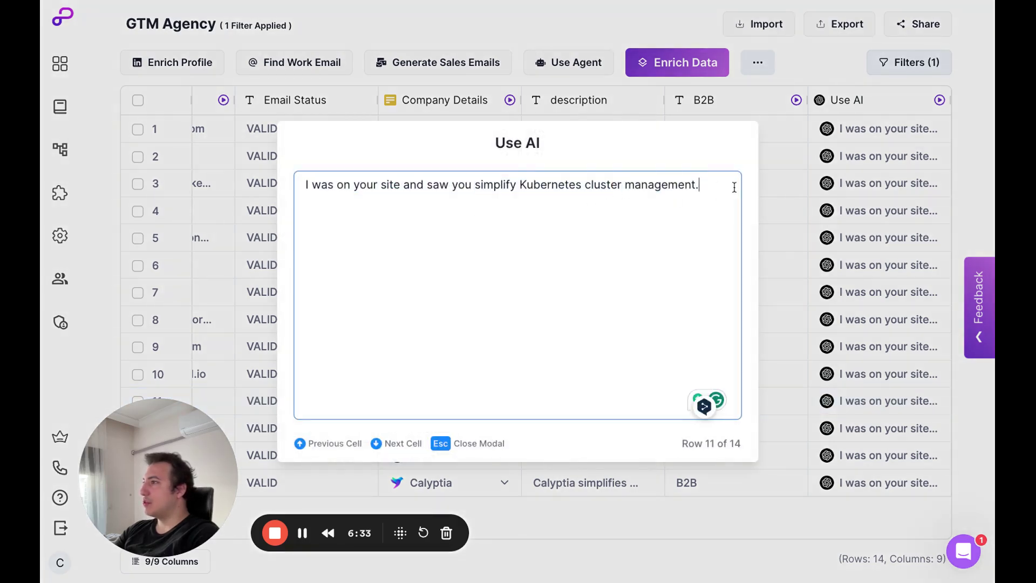
click(819, 190)
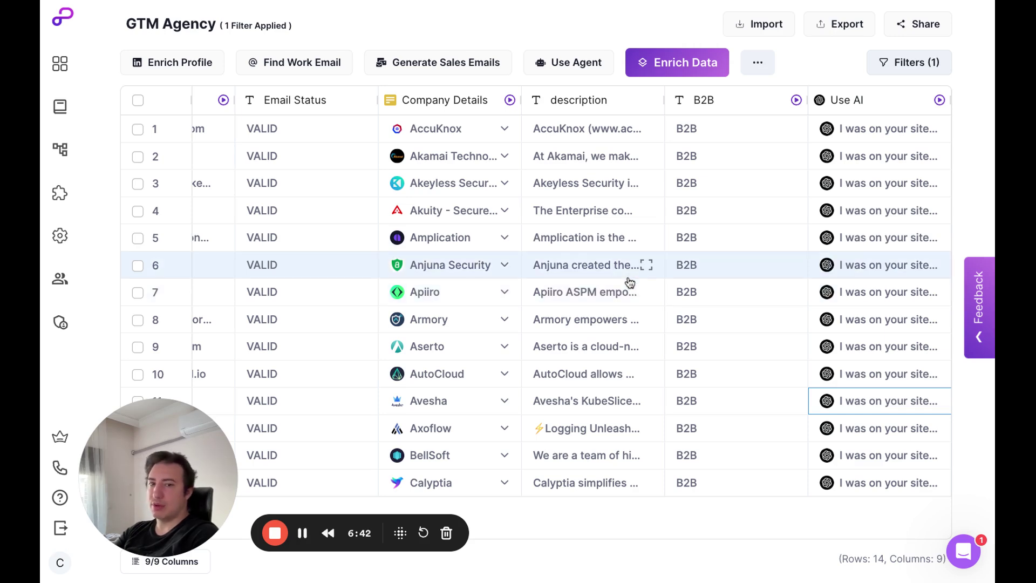
Start a Persana Company AI Agent enrichment for the filtered prospects.
click(691, 62)
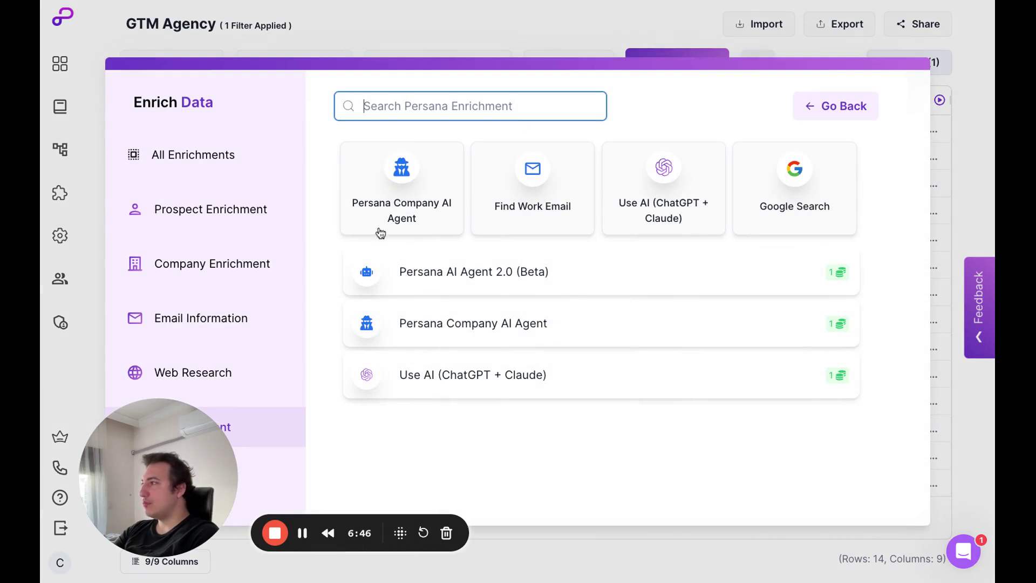
mouse_move(169, 453)
mouse_down()
mouse_move(456, 458)
mouse_move(163, 438)
mouse_up()
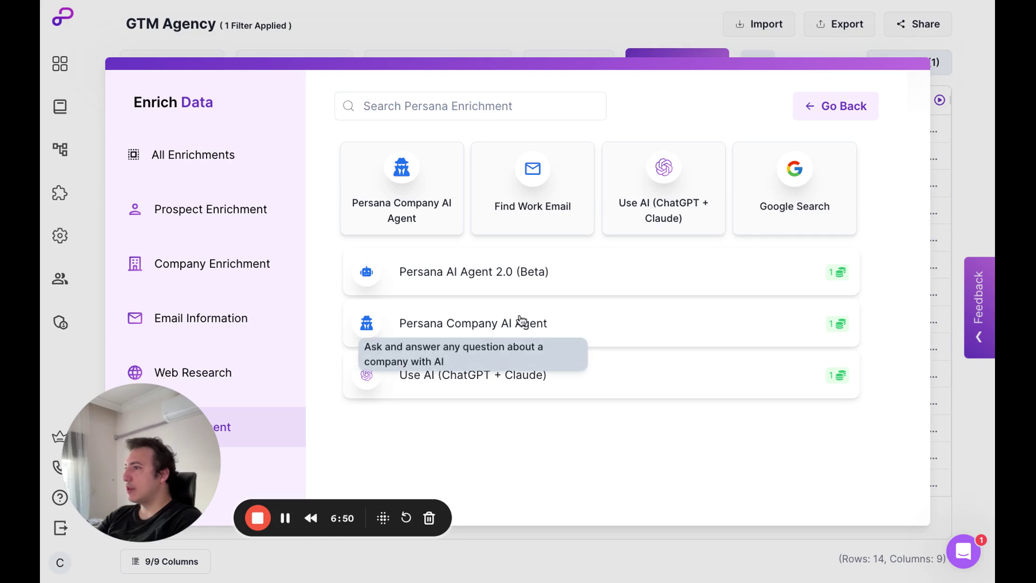
click(552, 327)
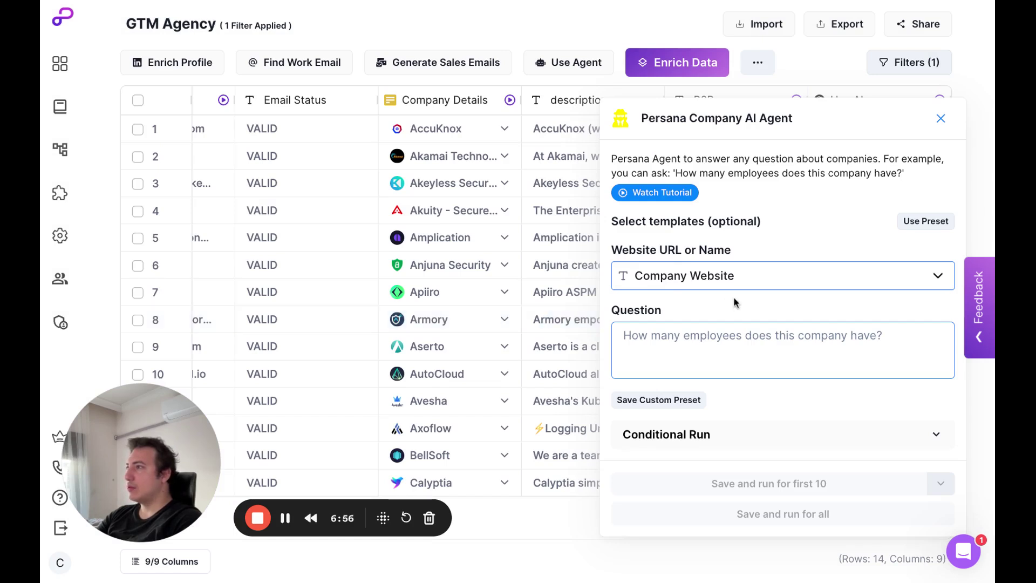
Set the agent question to "What are some recent product launches, give the answer exactly, if there is no launch found just return empty", ending with "Product Launches:".
click(791, 327)
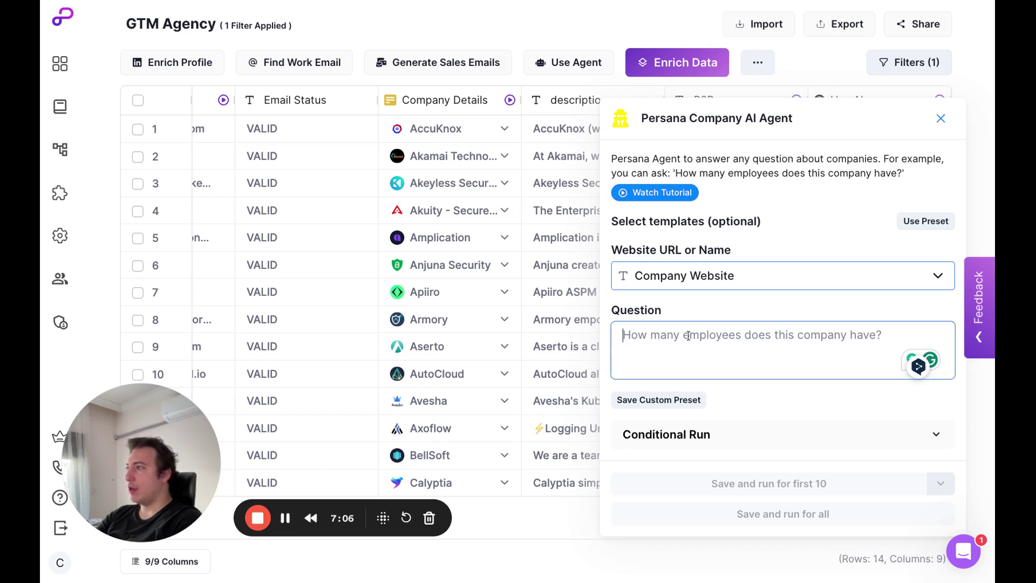
text(Here’s the prompt:  What are some recent product launches, give the answer exactly, if there is no launch found just return empty Product Launches:)
scroll(748, 346, up, 2)
drag(747, 347, 548, 340)
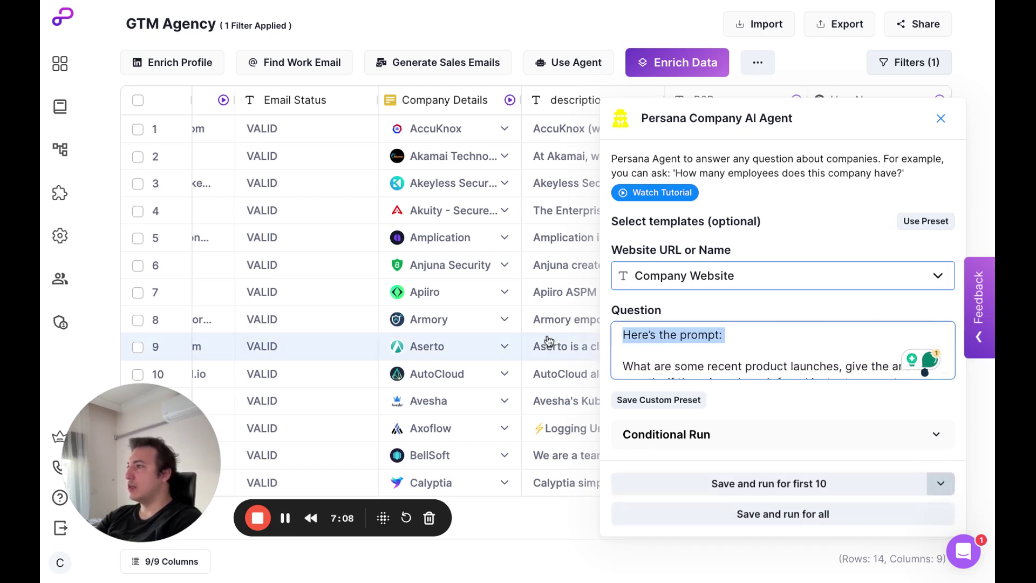
key(BackSpace)
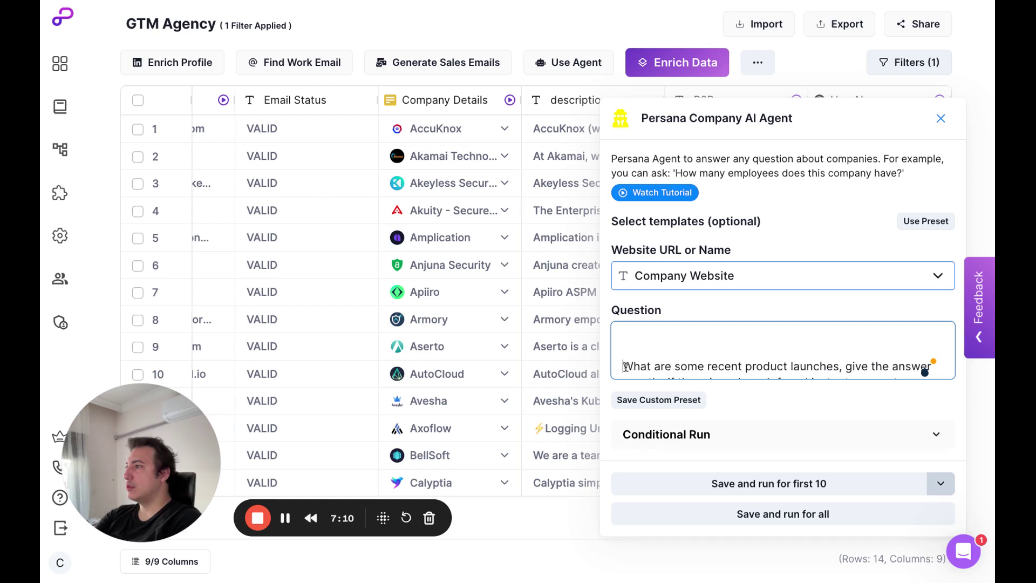
key(Delete)
key(Delete)
Review the product launch question and run the Company AI Agent enrichment for all rows.
drag(712, 335, 919, 334)
click(824, 351)
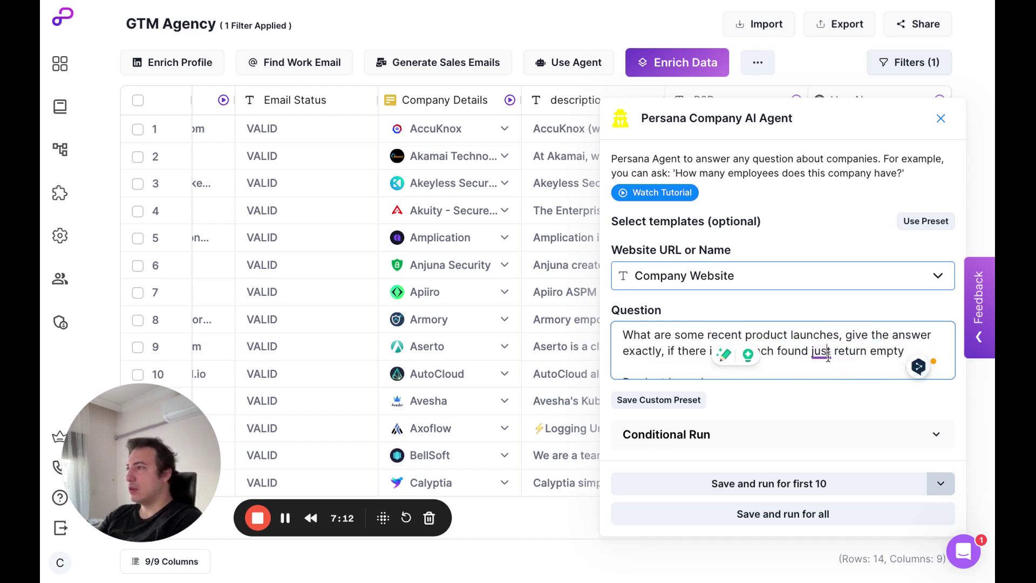
click(668, 352)
scroll(662, 368, down, 1)
scroll(775, 363, up, 2)
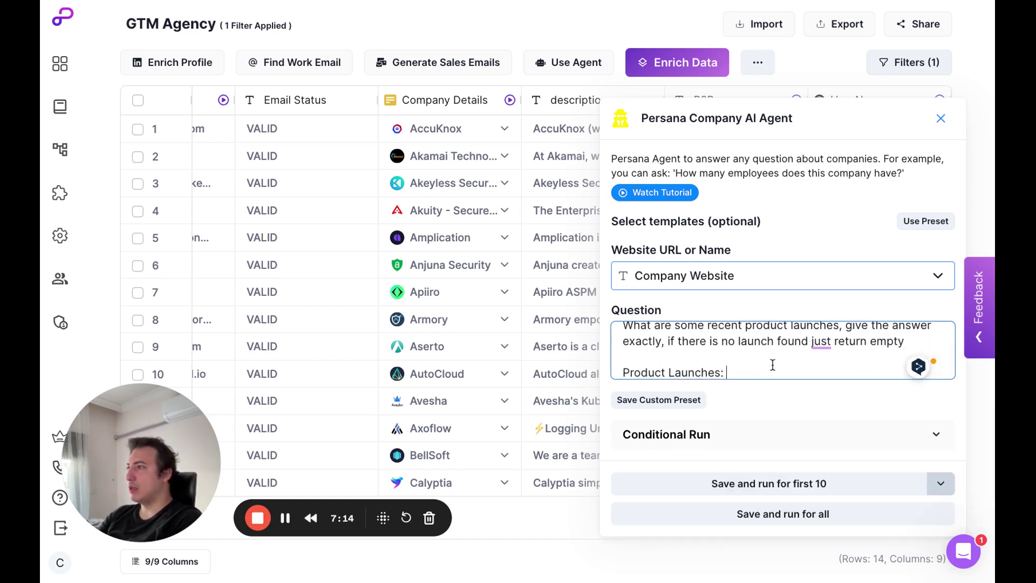
drag(664, 335, 790, 335)
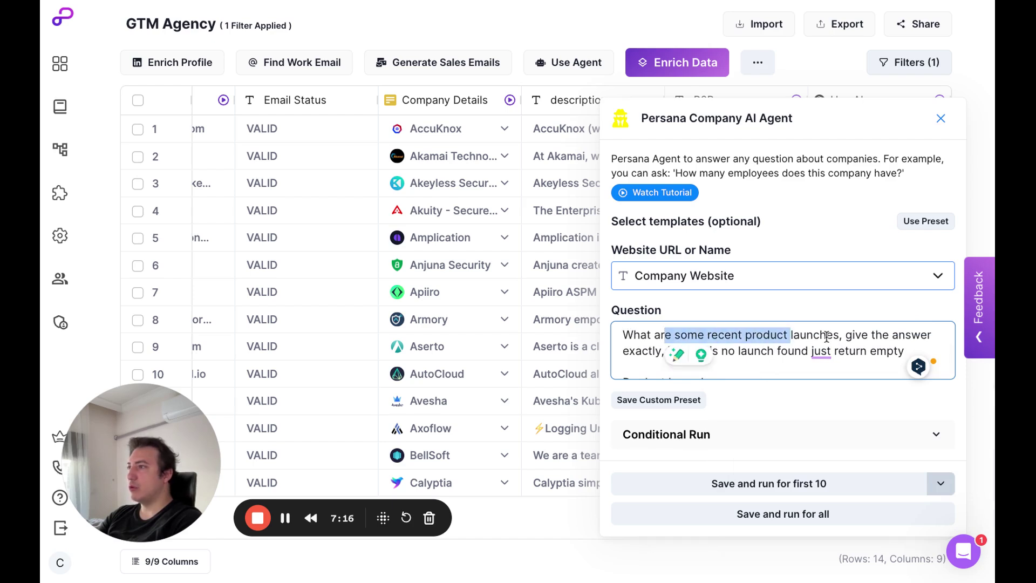
click(794, 346)
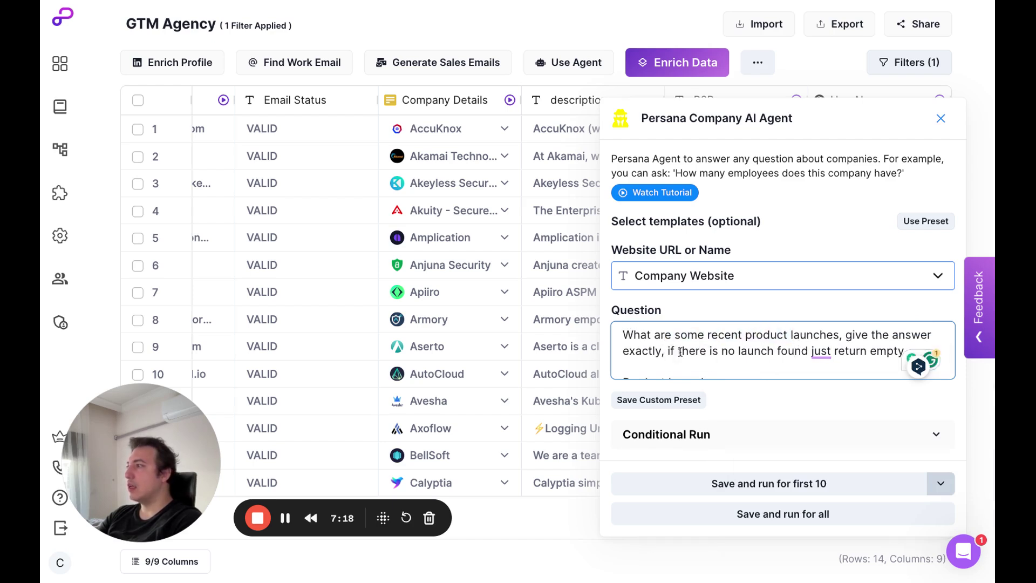
scroll(800, 348, down, 1)
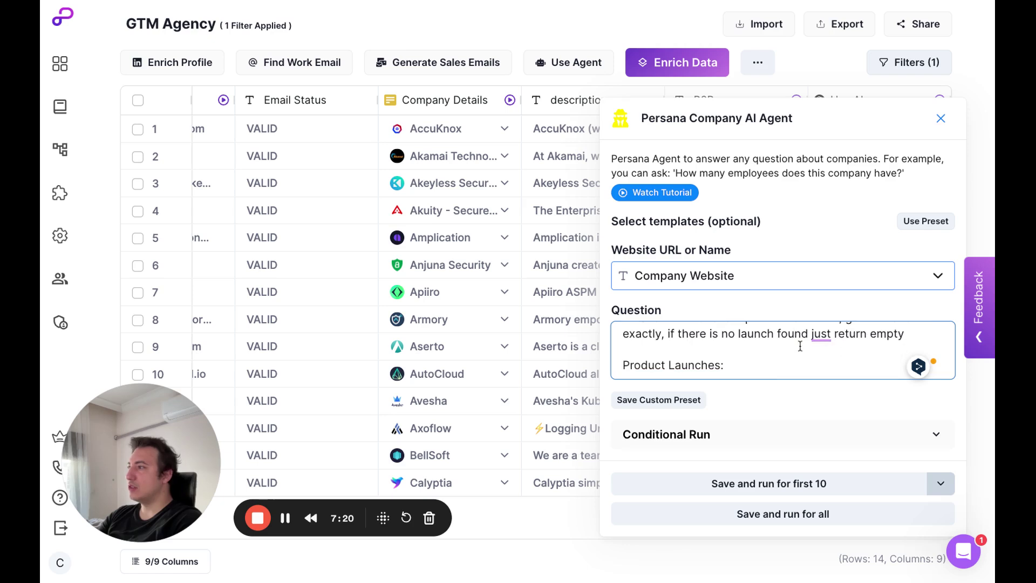
key(super+a)
click(729, 371)
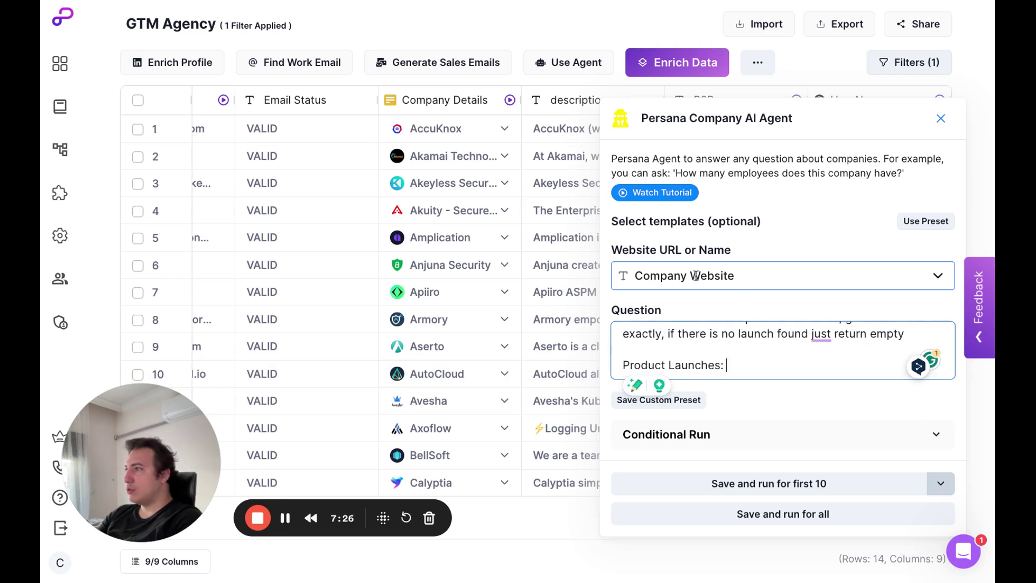
click(797, 519)
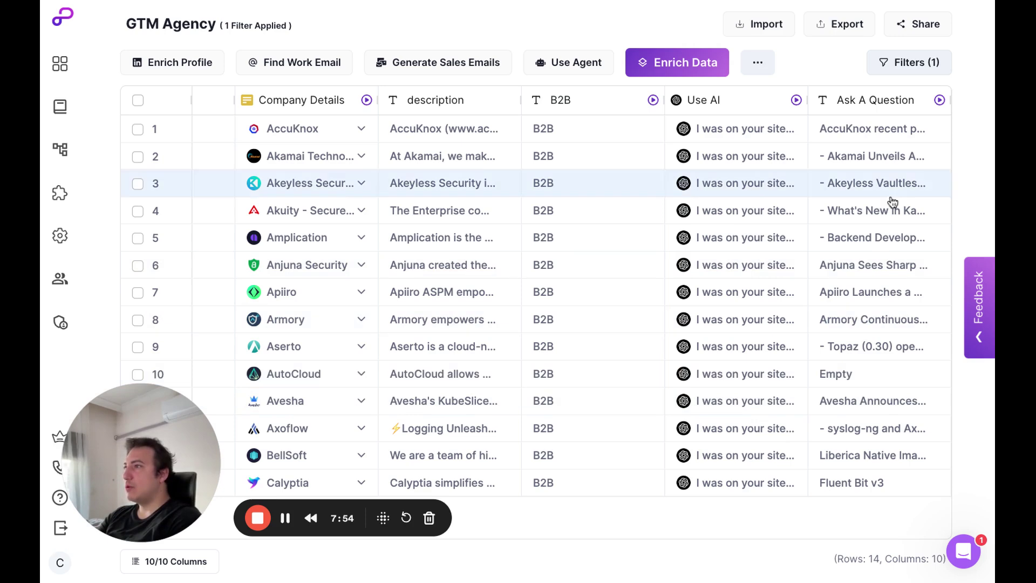
Add a second table filter on the Ask A Question column, combined with the Email Status filter by And.
click(925, 64)
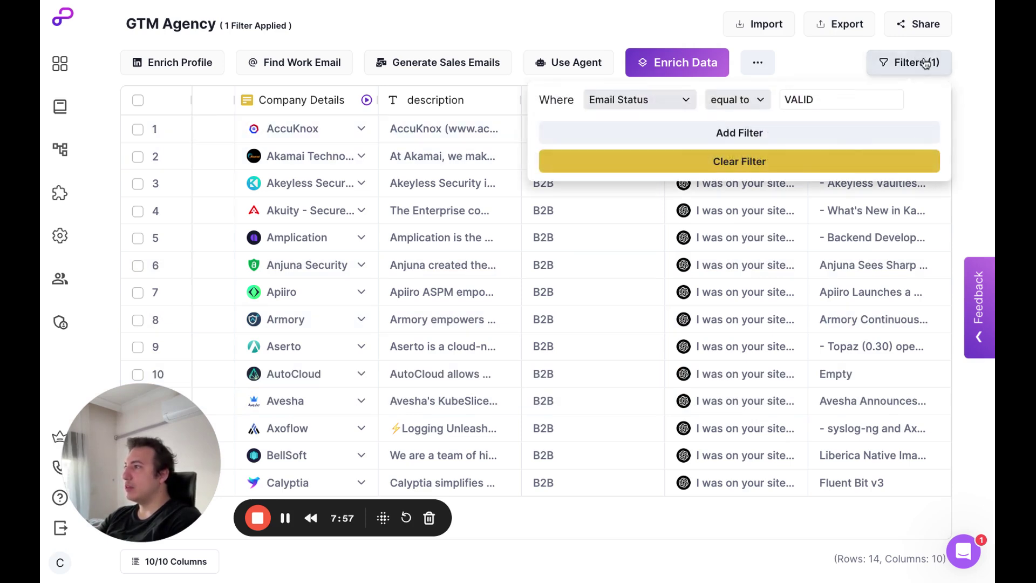
click(766, 136)
click(566, 129)
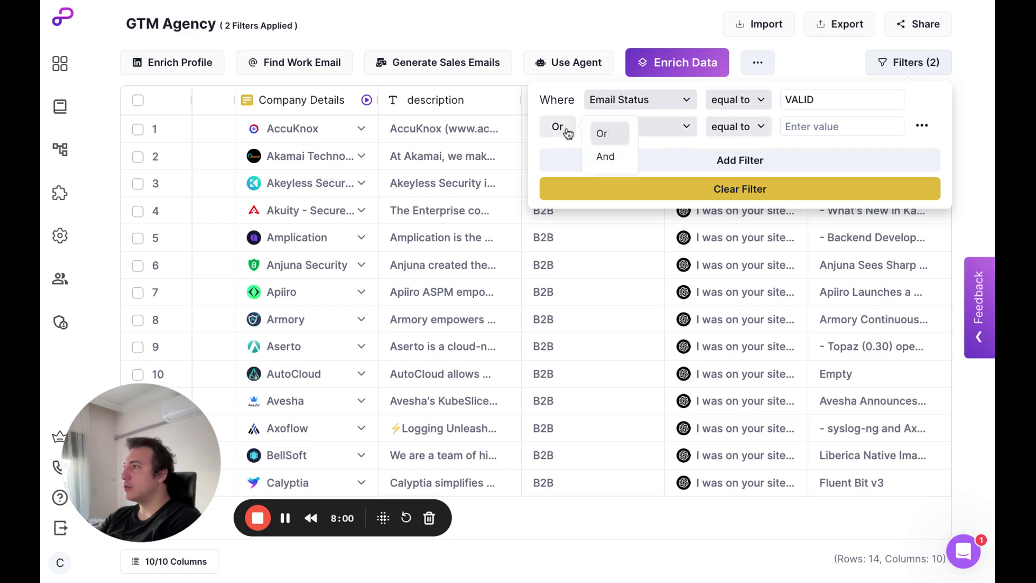
click(605, 156)
click(675, 129)
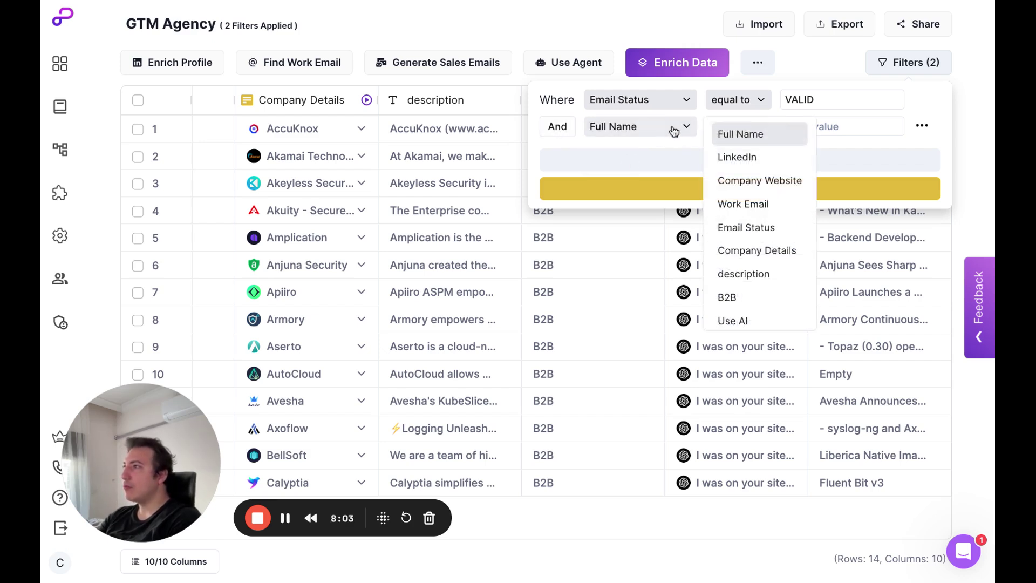
scroll(760, 300, down, 1)
click(767, 310)
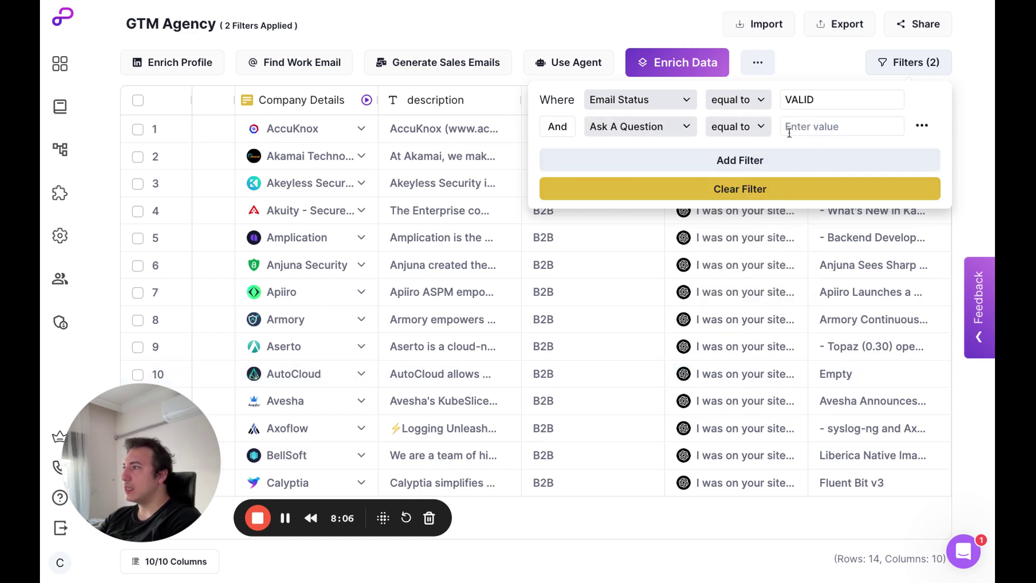
Set the Ask A Question filter condition to does not contain "Empty".
click(854, 124)
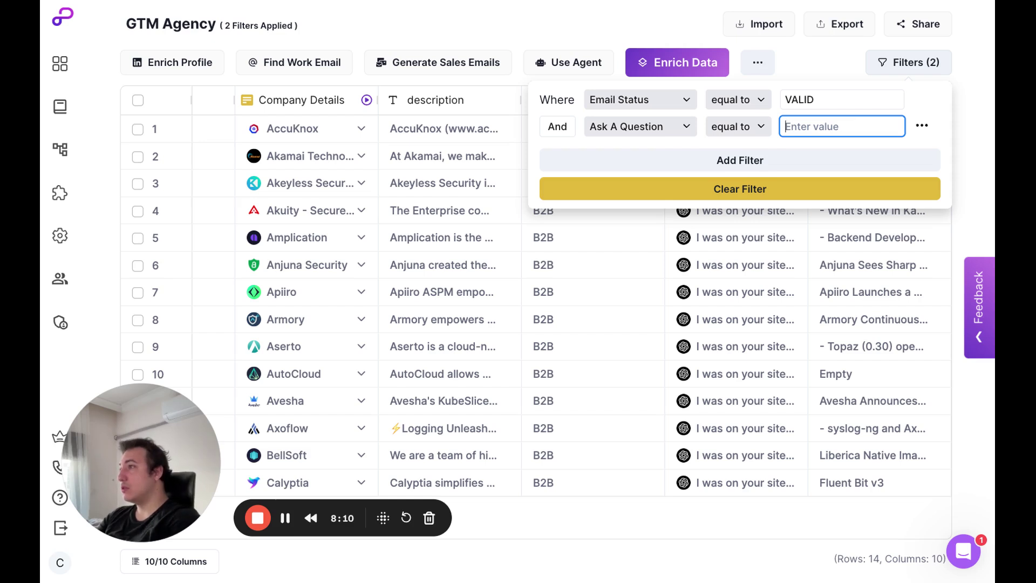
click(738, 132)
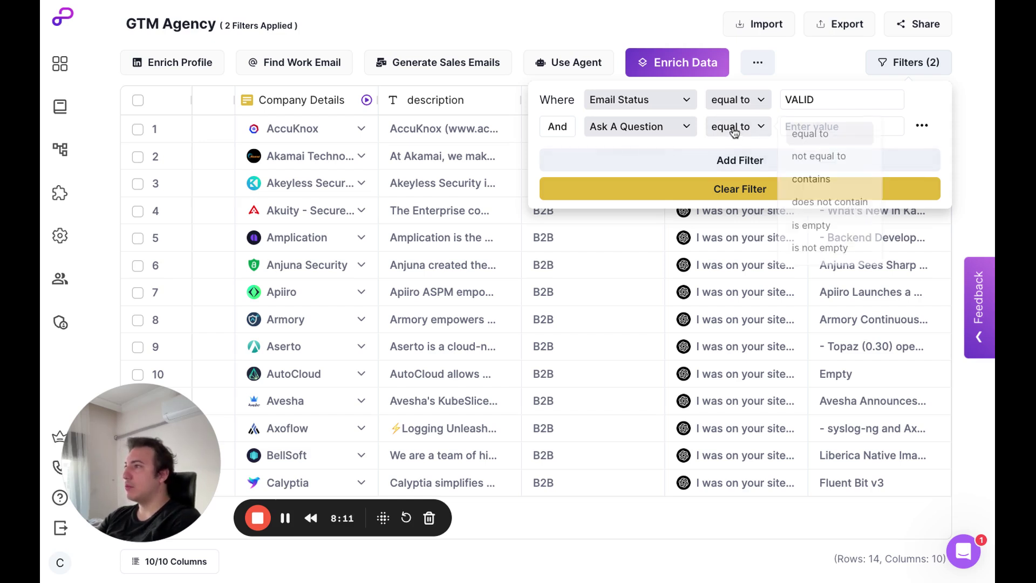
click(851, 203)
click(844, 125)
text(Empty)
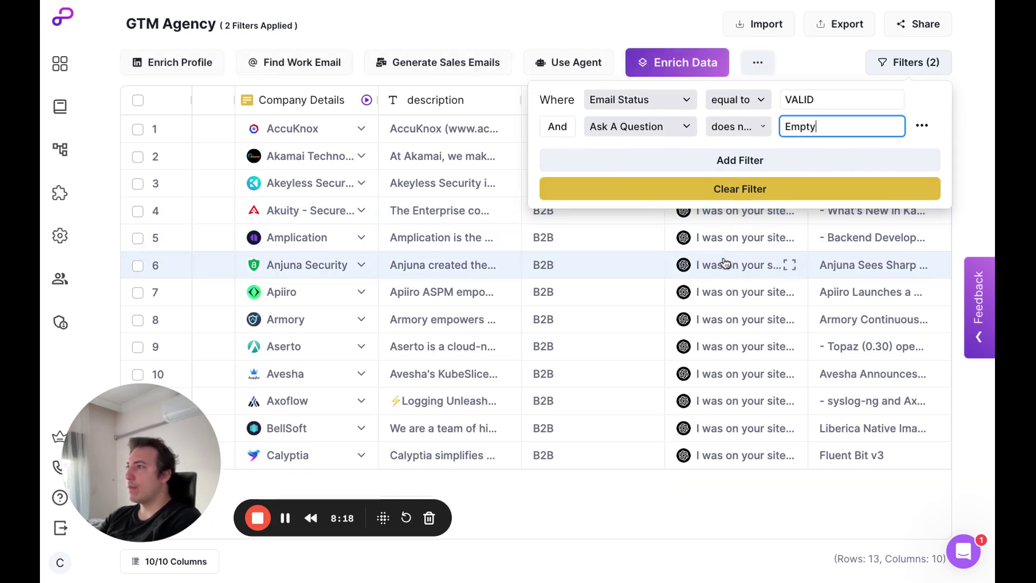
click(967, 177)
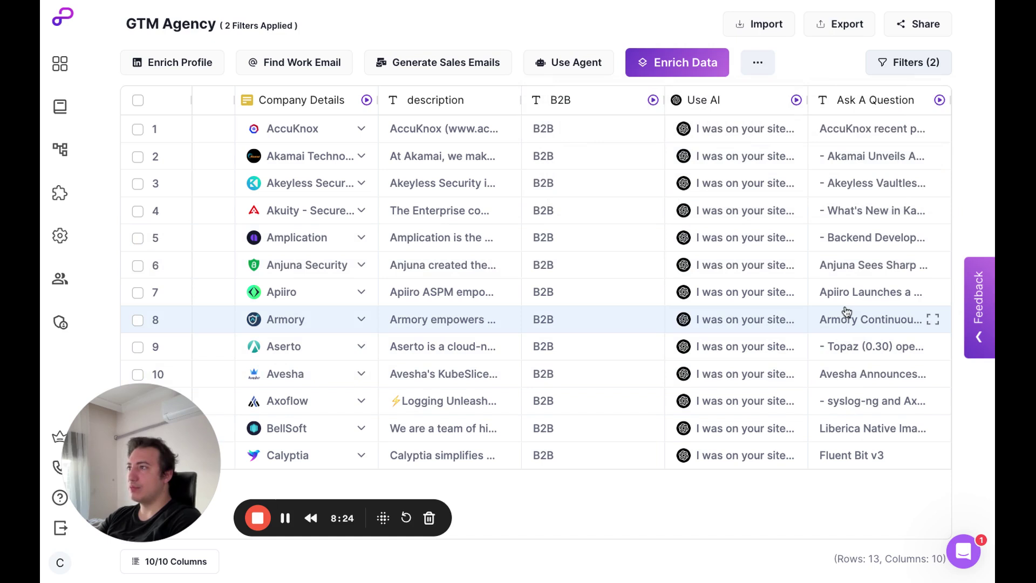
Start another Use AI (ChatGPT + Claude) enrichment for the filtered rows.
scroll(846, 312, right, 5)
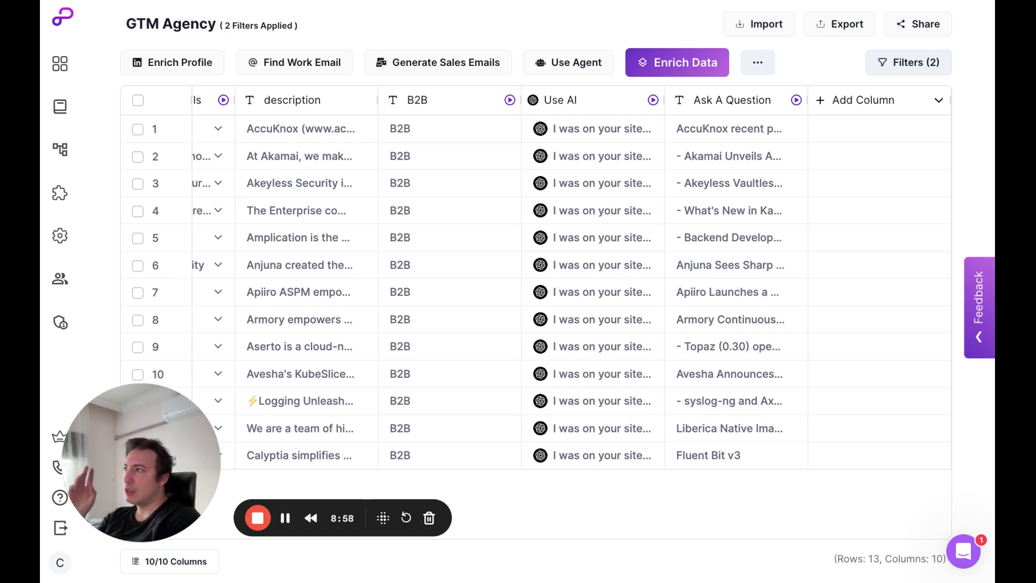
click(689, 75)
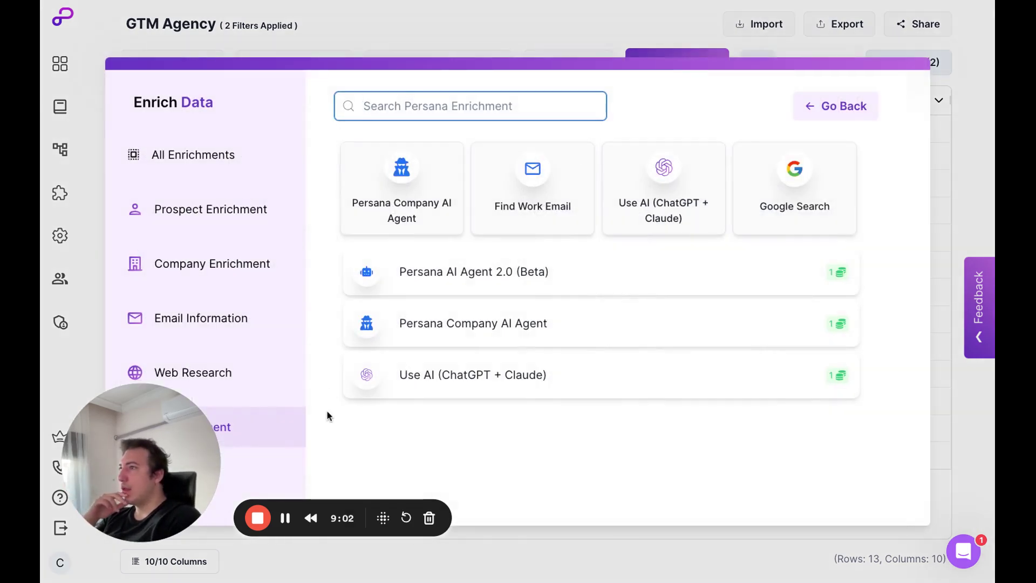
drag(152, 456, 573, 429)
drag(515, 475, 118, 478)
click(562, 376)
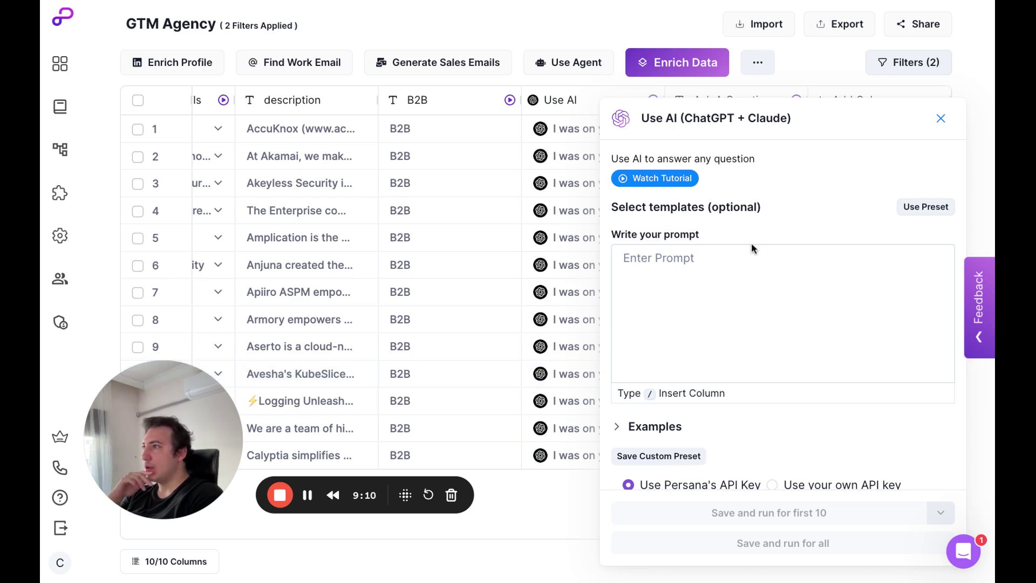
Enter and review a GTM agency prompt requesting 3 tactical marketing ideas for the client from {{Ask A Question}}, as bullet points under 50 words each.
click(740, 308)
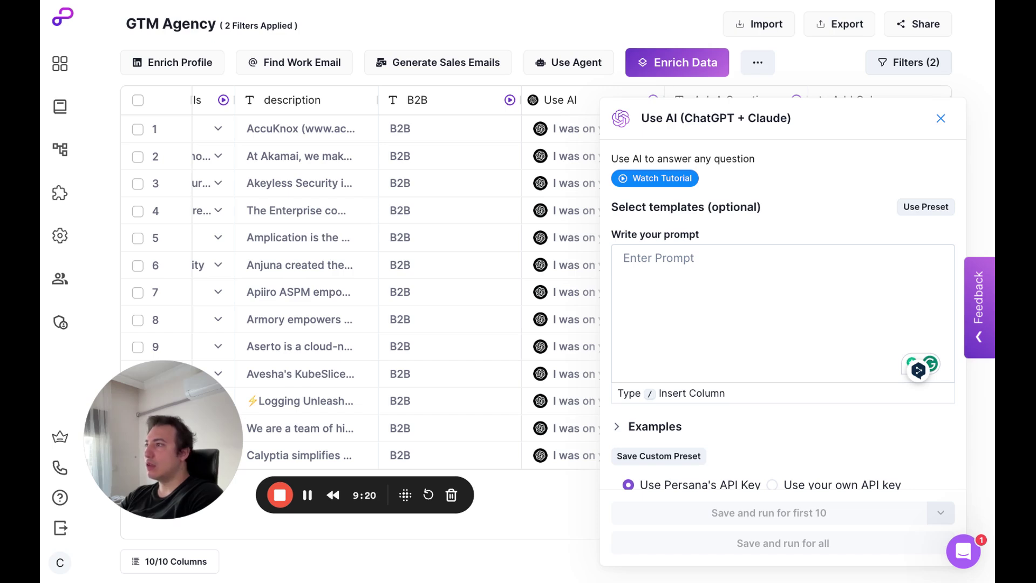
click(705, 284)
text(As a GTM agency, create 3 marketing ideas that I can incorporate for my client. Client’s recent product launch information: {{Ask A Question}} Return in bullet points. These should be very short under 50 words each and sshould be 3 tactical ideas that we can use for their GTM strategy. Only return the bullet ideas:)
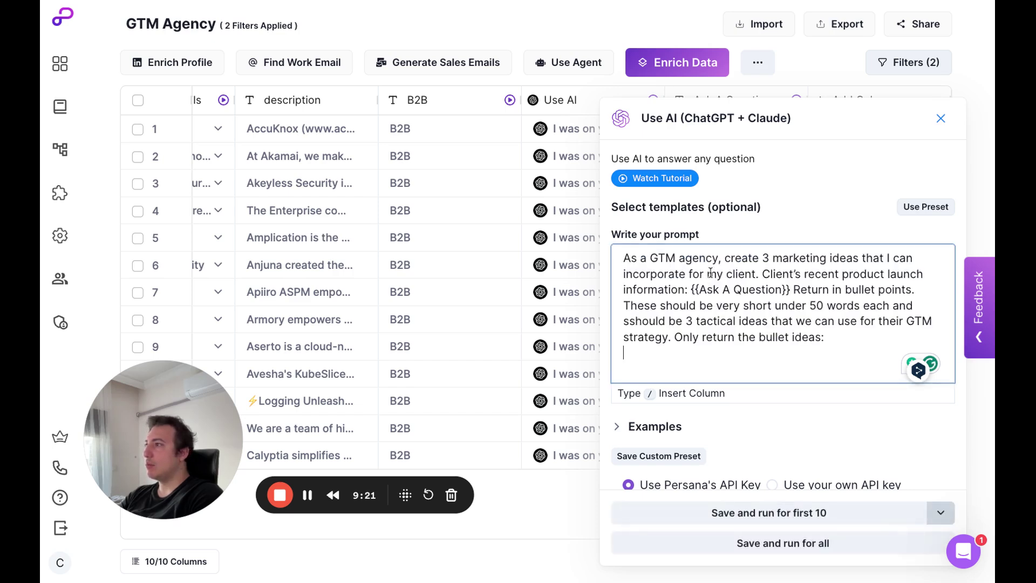
drag(650, 257, 622, 247)
click(649, 258)
triple_click(681, 276)
click(880, 328)
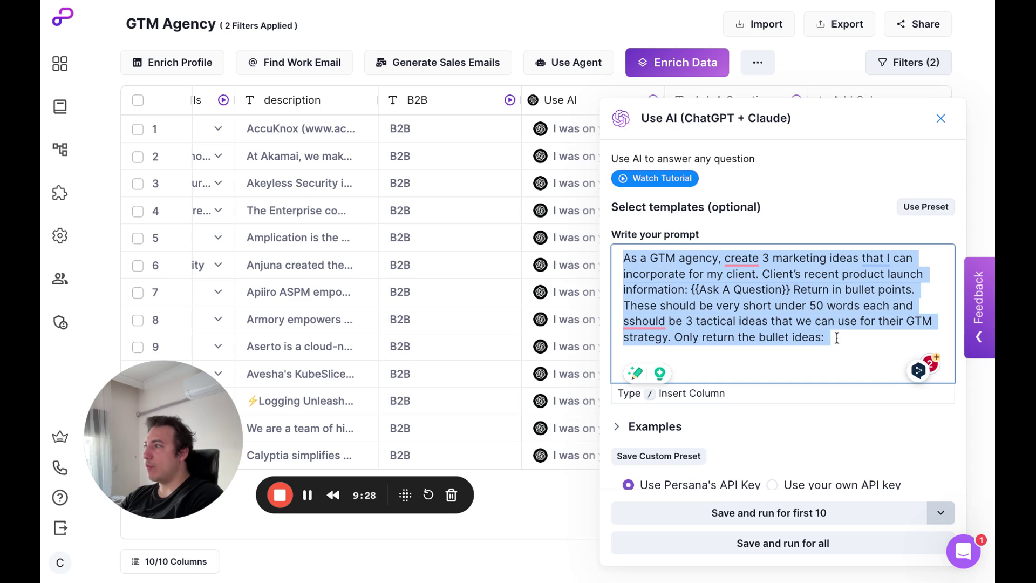
click(837, 334)
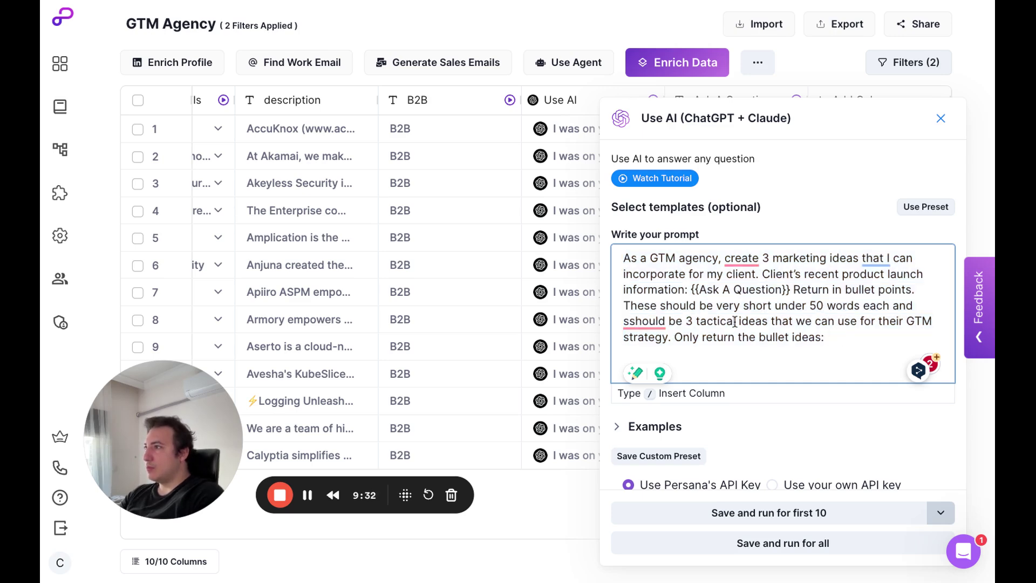
drag(689, 286, 833, 290)
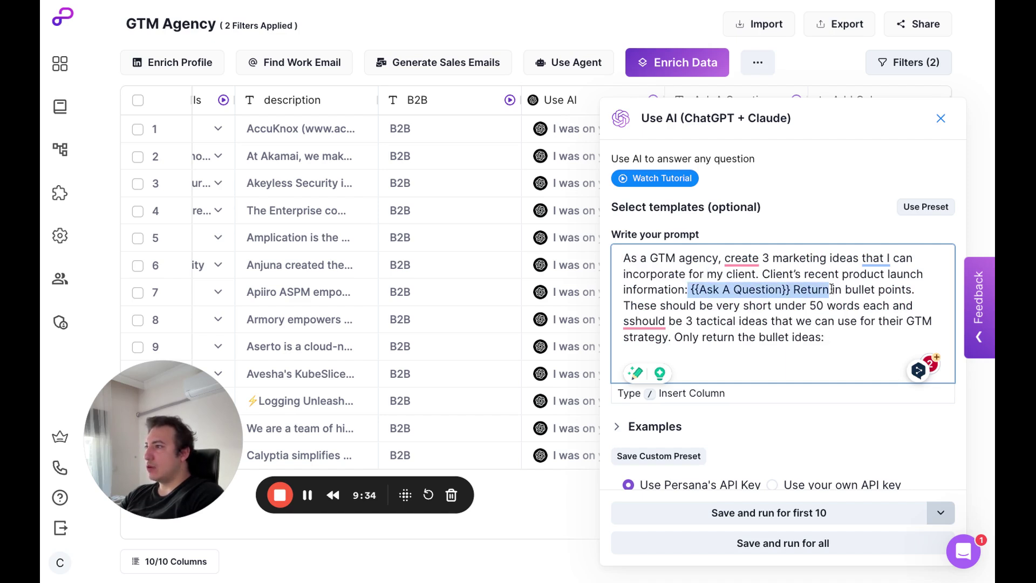
click(847, 333)
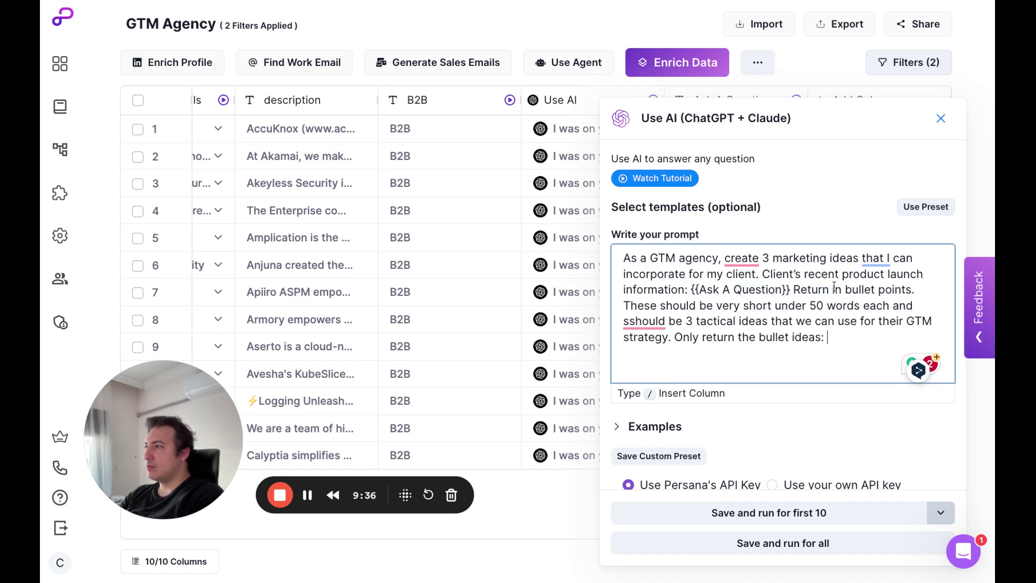
click(939, 119)
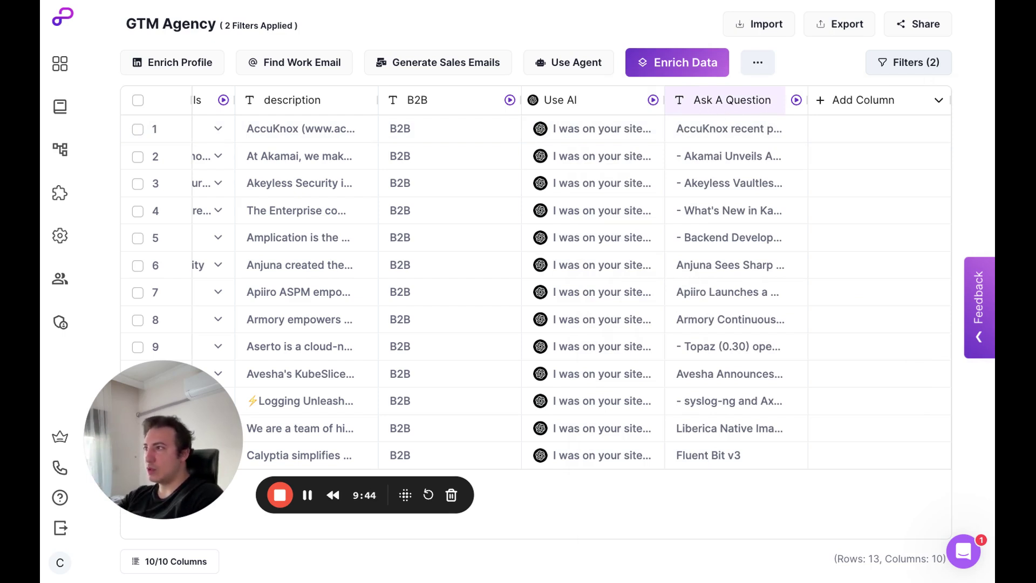
click(898, 110)
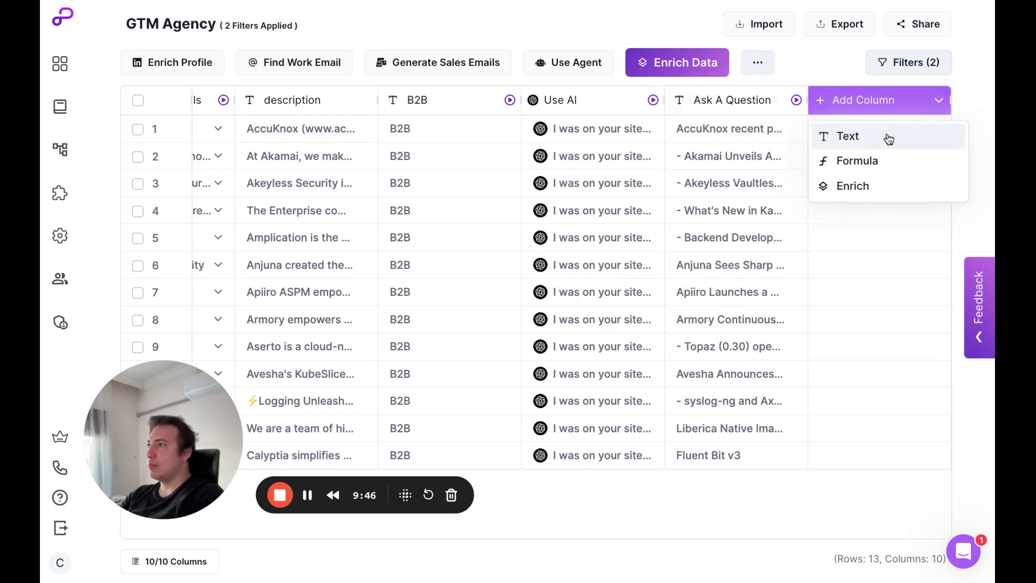
click(856, 281)
Start a new Use AI (ChatGPT + Claude) enrichment for the filtered prospects, ready for its prompt.
click(701, 68)
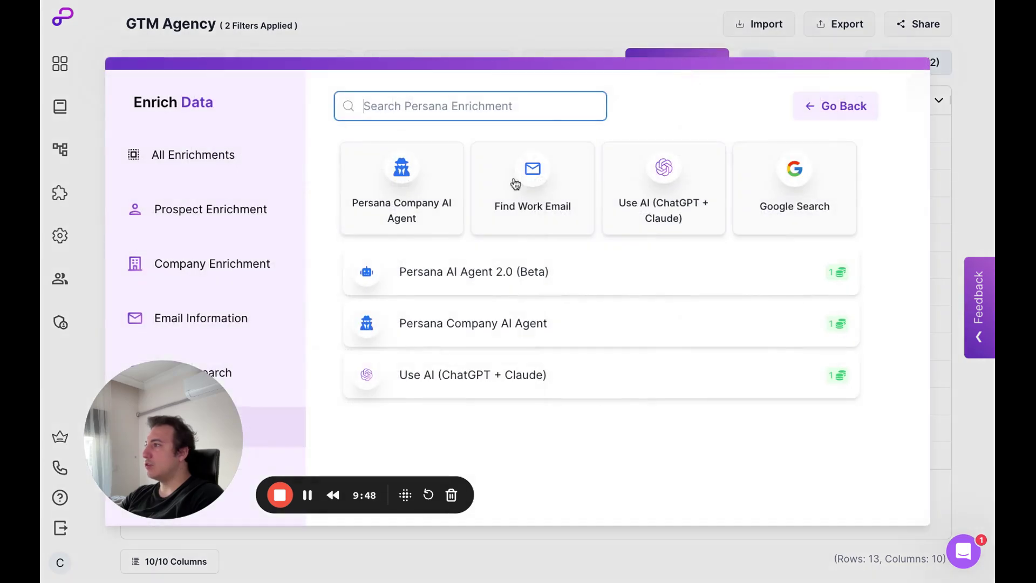
drag(174, 417, 197, 397)
click(230, 429)
click(230, 428)
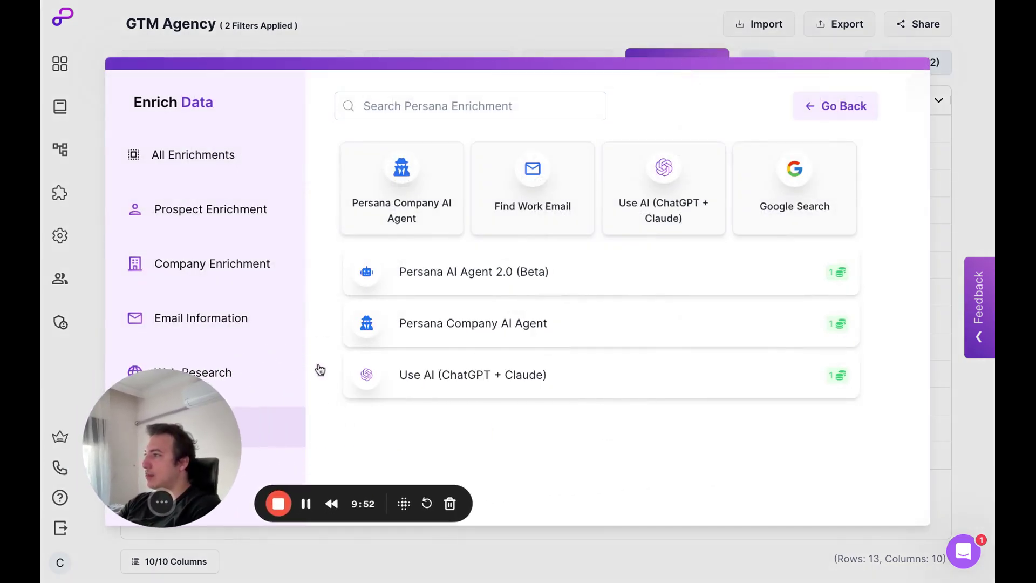
click(478, 378)
click(663, 304)
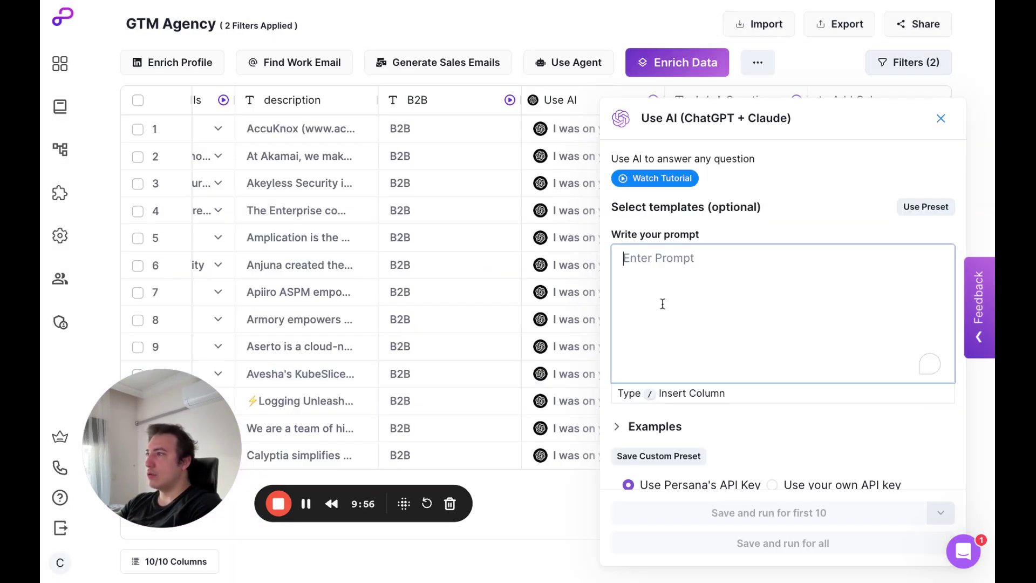
Enter the GTM agency prompt requesting 3 tactical marketing ideas from {{Ask A Question}}, in bullets under 50 words each, and run it for all rows.
text(As a GTM agency, create 3 marketing ideas that I can incorporate for my client. Client’s recent product launch information: {{Ask A Question}} Return in bullet points. These should be very short under 50 words each and sshould be 3 tactical ideas that we can use for their GTM strategy. Only return the bullet ideas:)
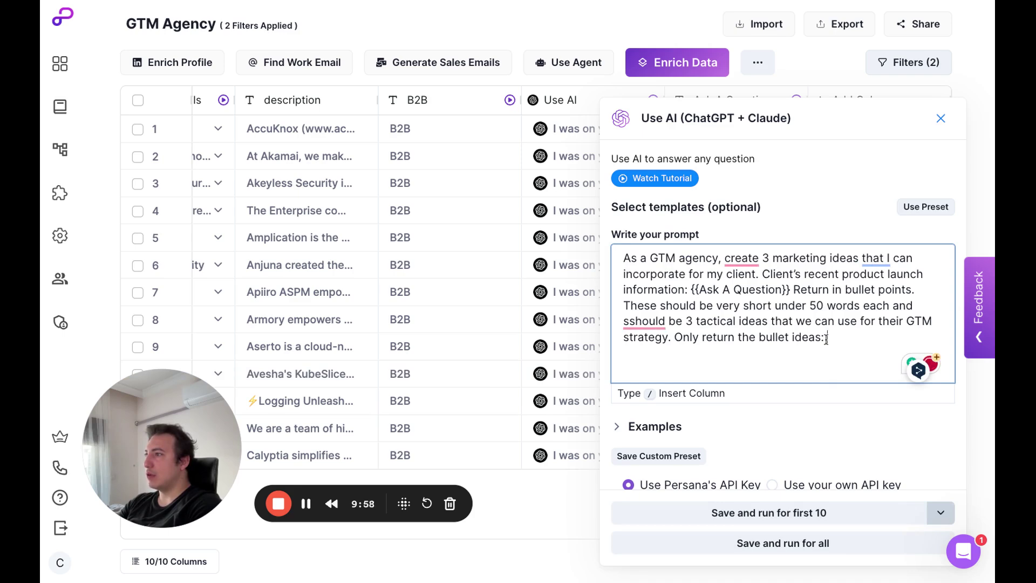
scroll(827, 339, down, 2)
scroll(827, 339, up, 2)
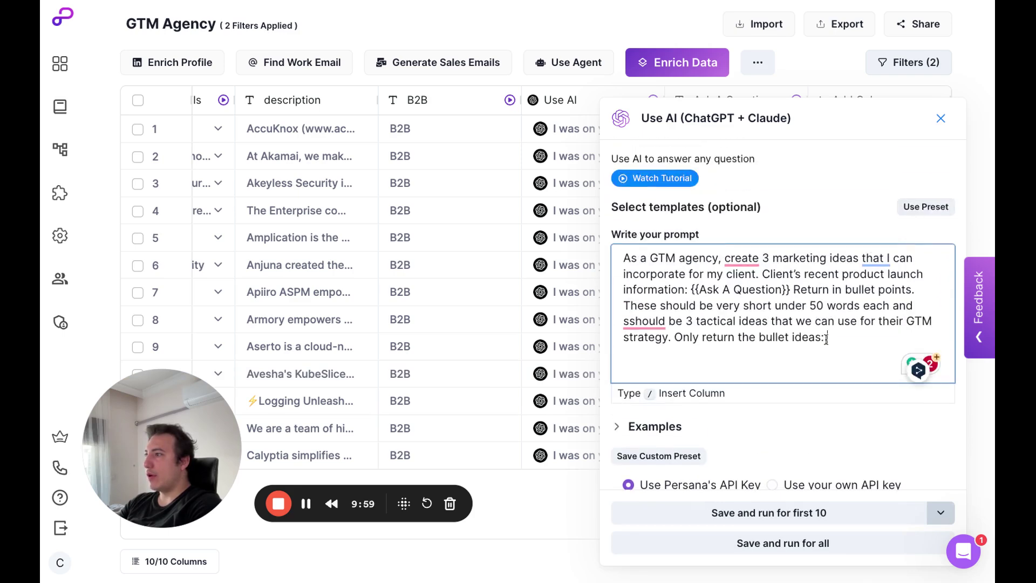
click(802, 546)
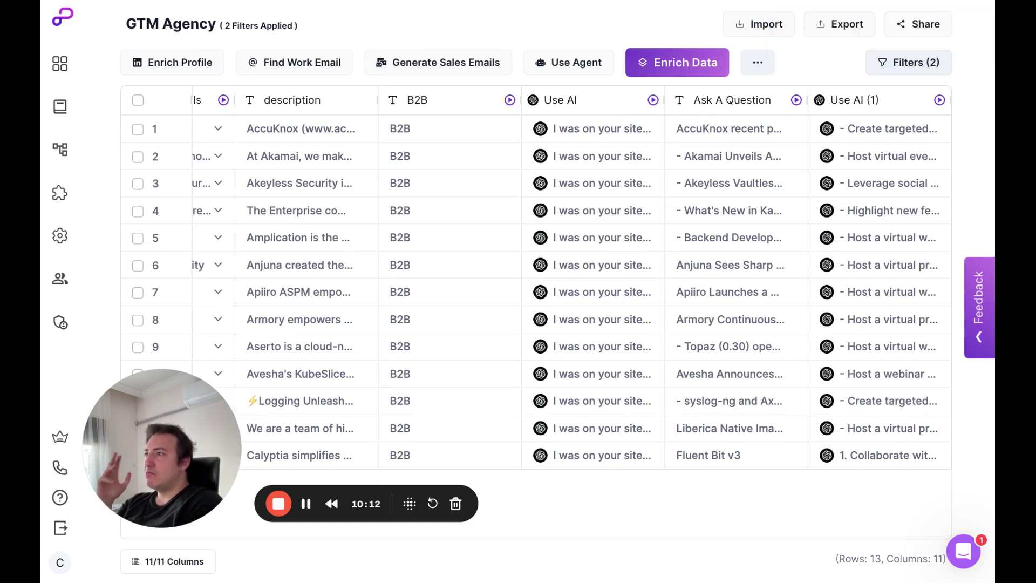
Read the full AI-generated marketing ideas for AccuKnox in row 1 of the Use AI (1) column.
click(933, 131)
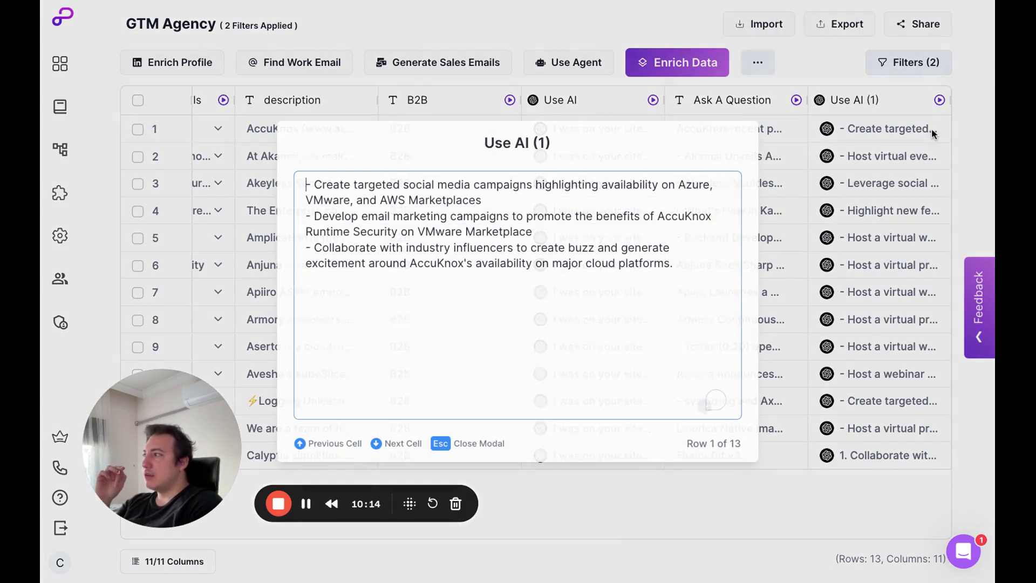
drag(672, 270, 270, 178)
drag(722, 267, 634, 251)
key(ctrl+a)
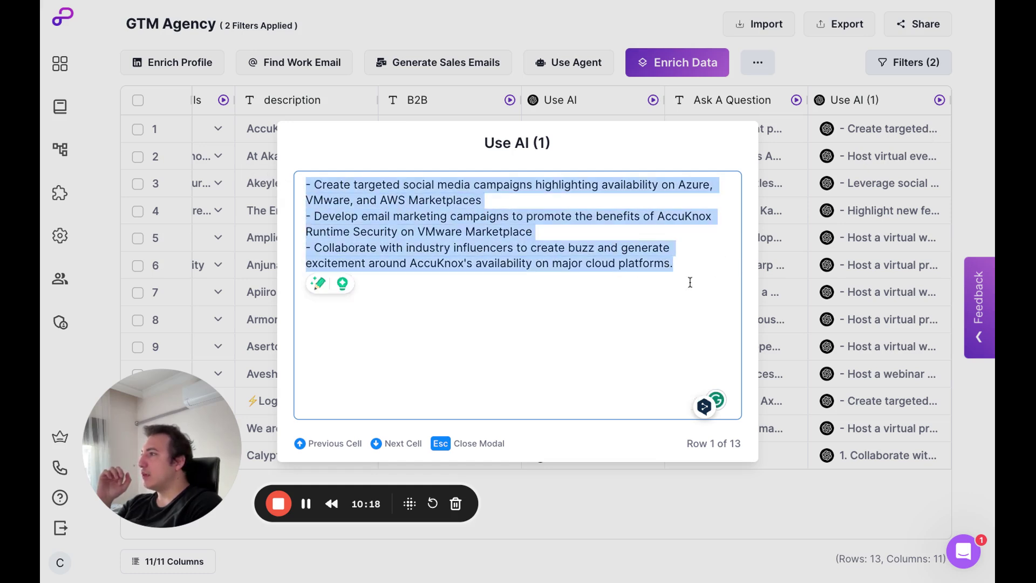
click(707, 266)
key(Escape)
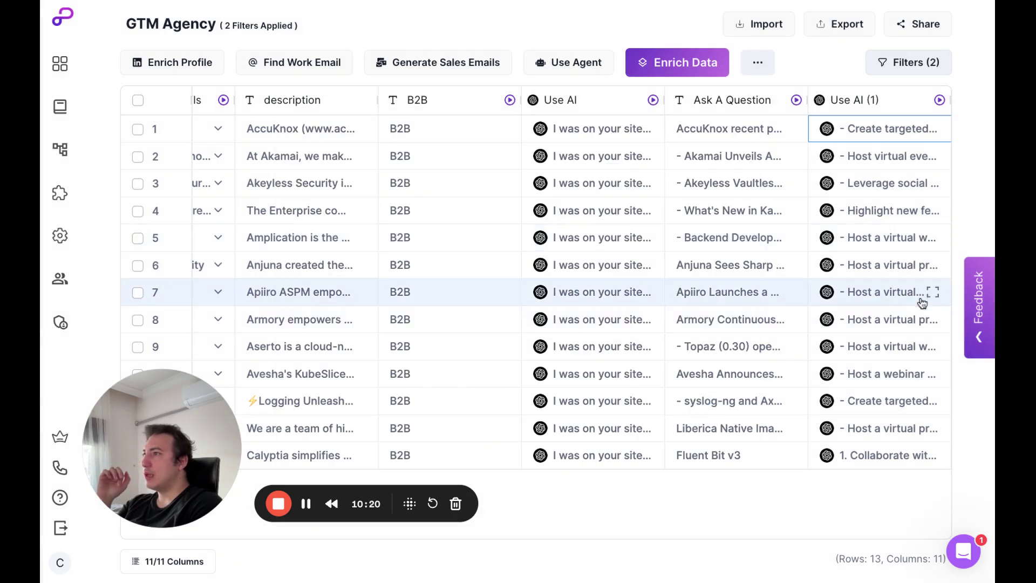
Read the full AI-generated marketing ideas for Apiiro in row 7 of the Use AI (1) column.
click(930, 293)
key(ctrl+a)
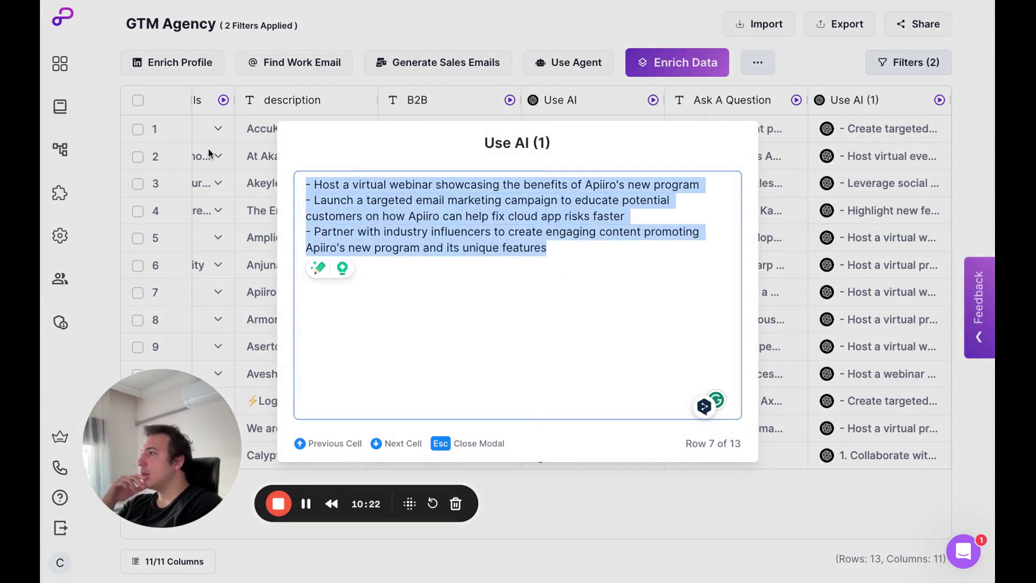
drag(555, 185, 670, 190)
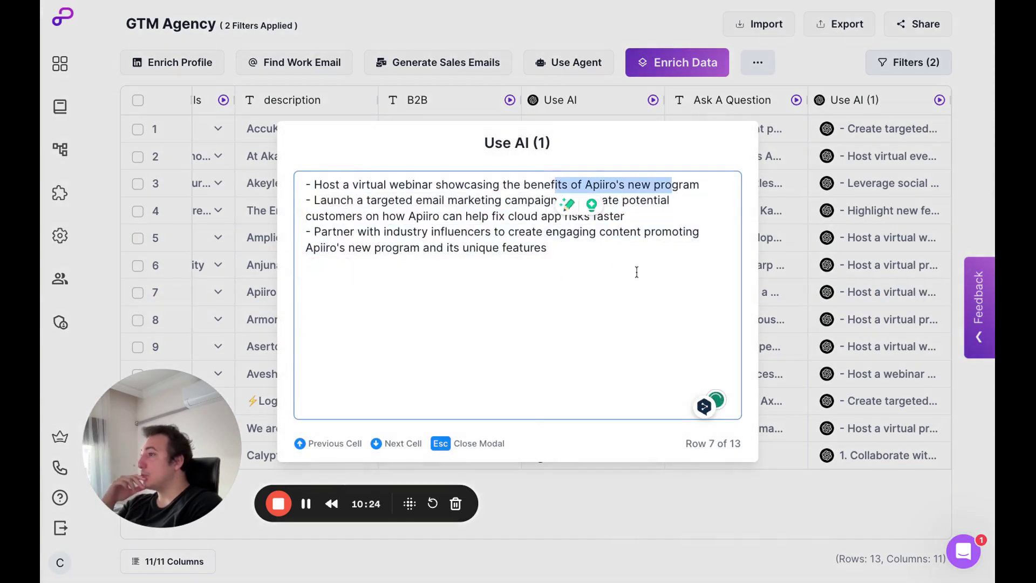
click(804, 257)
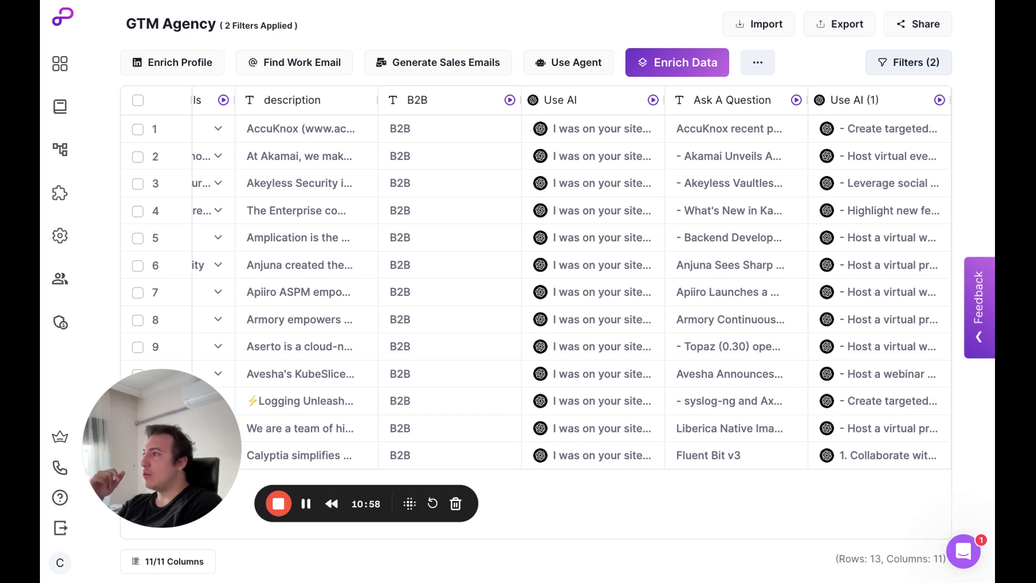
Search the enrichments for "smartlead", open Add Leads to Smartlead, and check its Campaign ID choices.
click(677, 62)
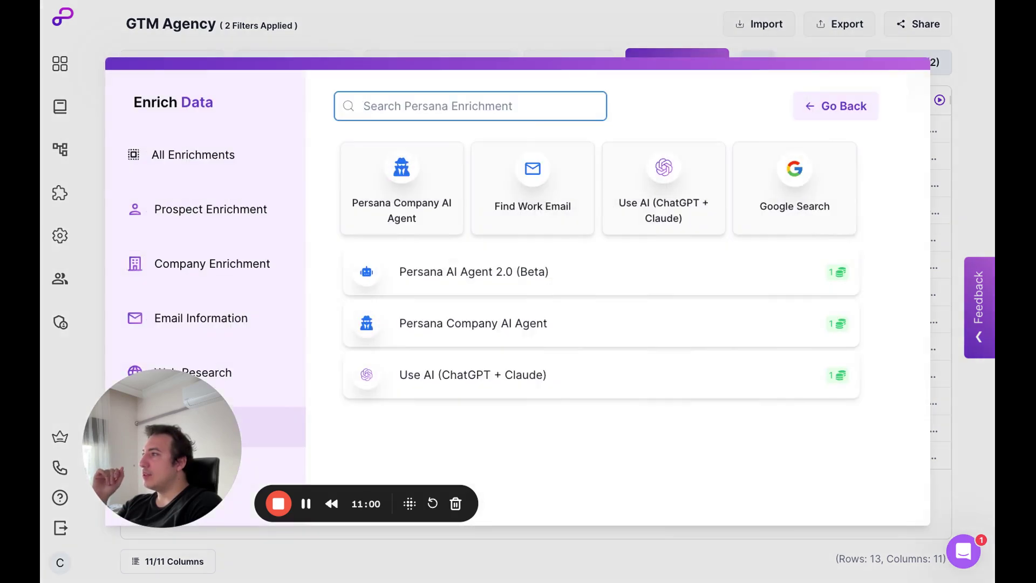
text(smartlead)
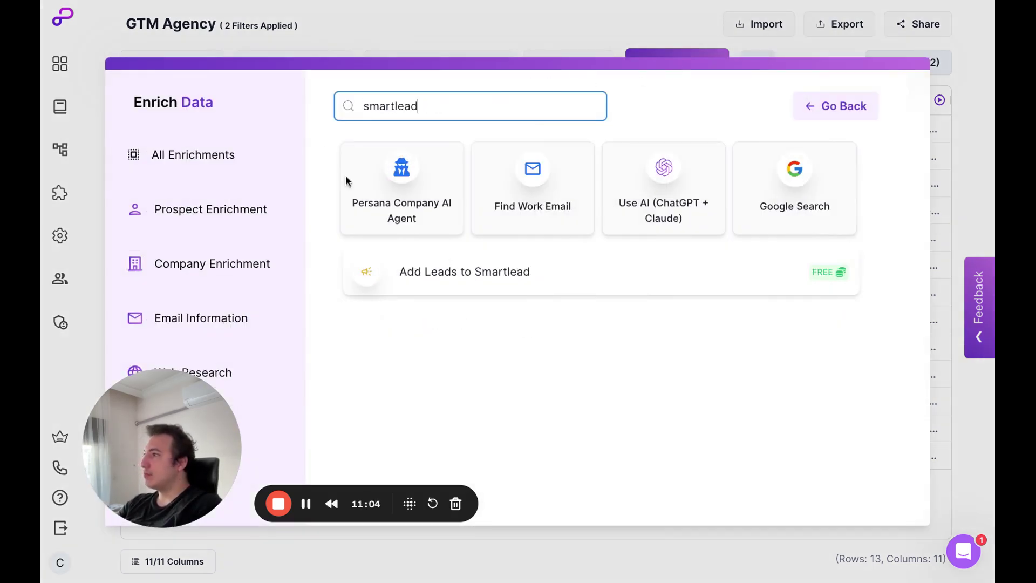
click(529, 276)
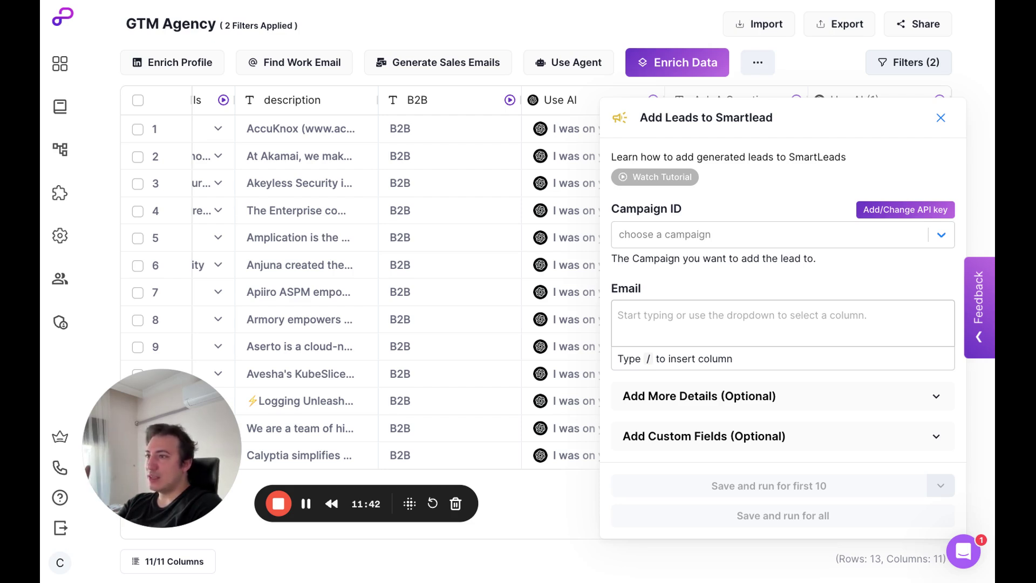
click(700, 234)
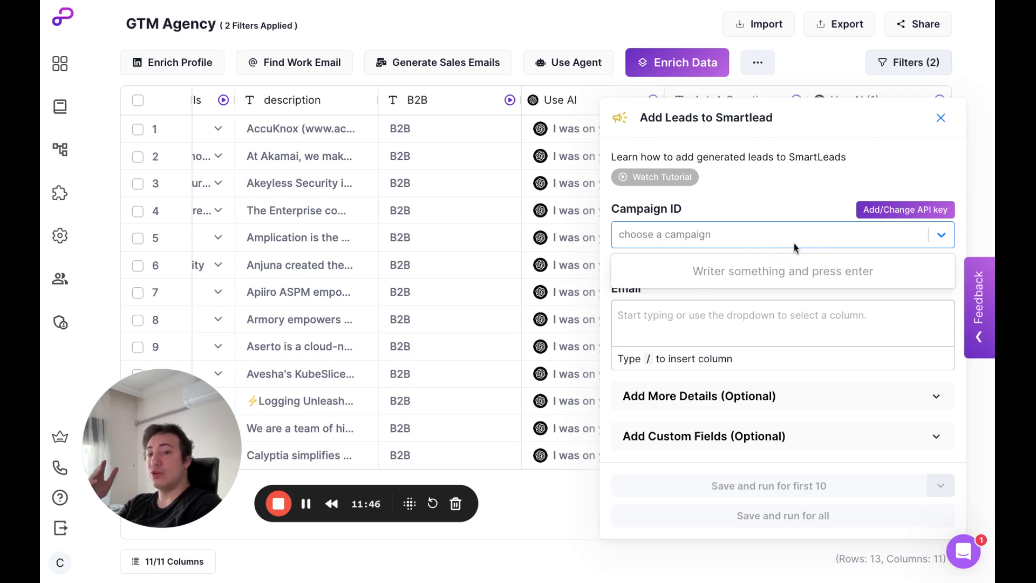
click(767, 200)
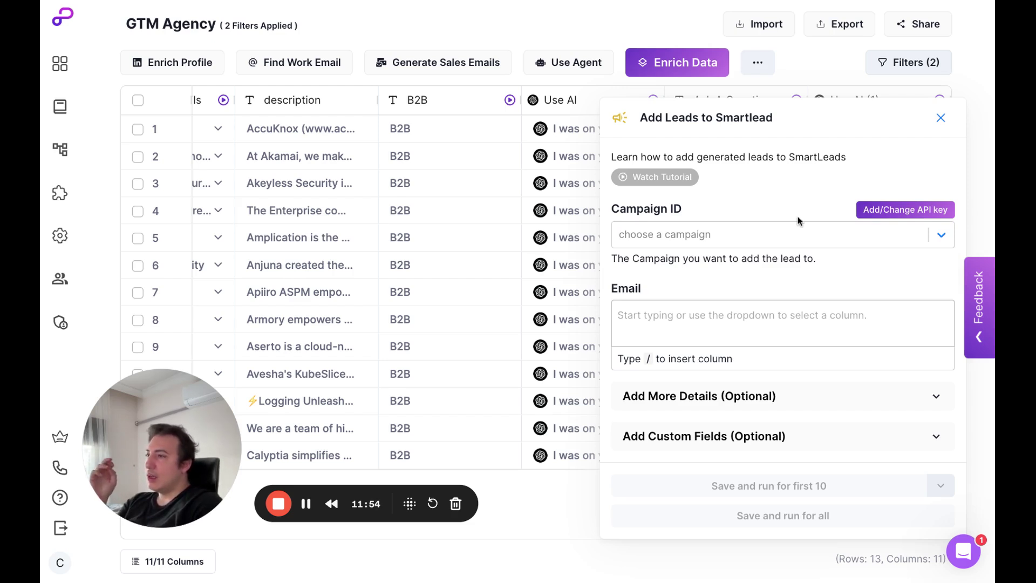
Map the Email field of the Smartlead lead setup to the Work Email column.
click(740, 314)
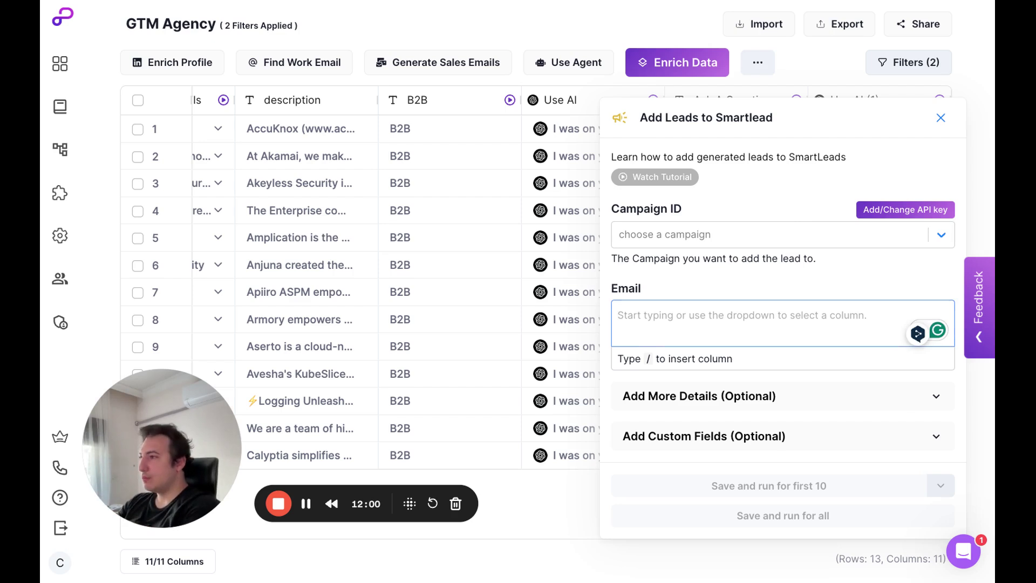
text(/)
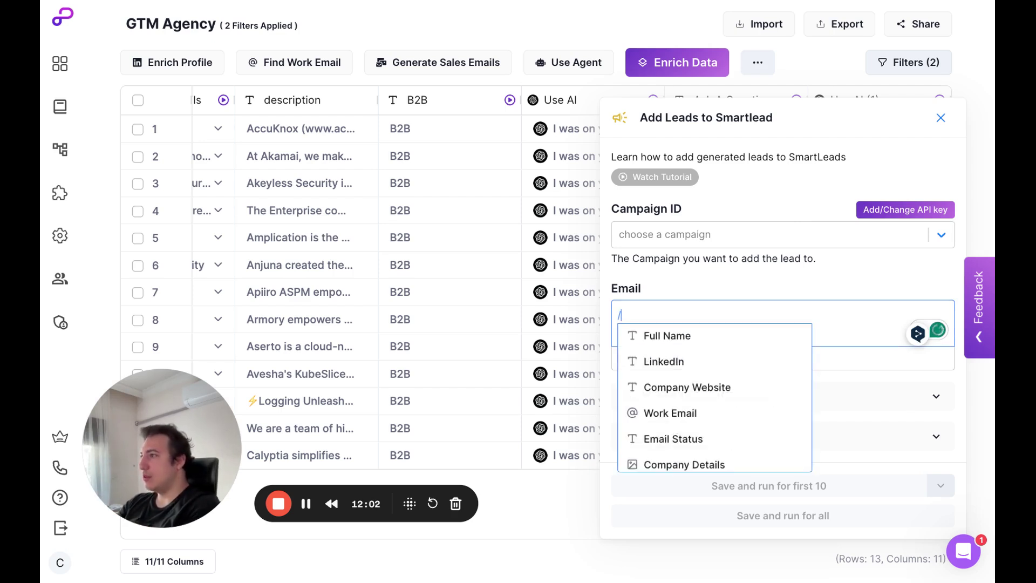
scroll(712, 445, down, 1)
scroll(713, 446, up, 1)
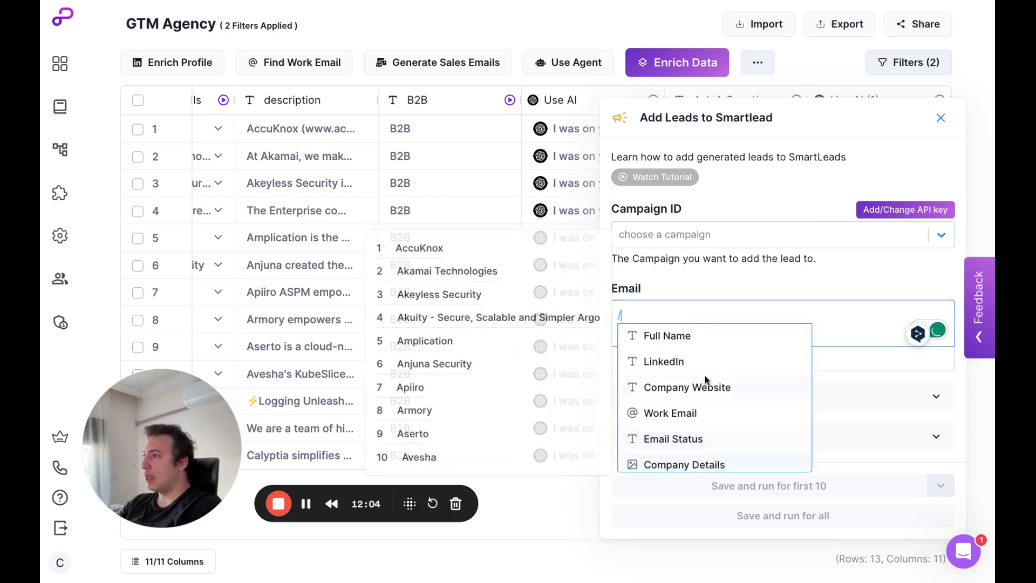
click(699, 412)
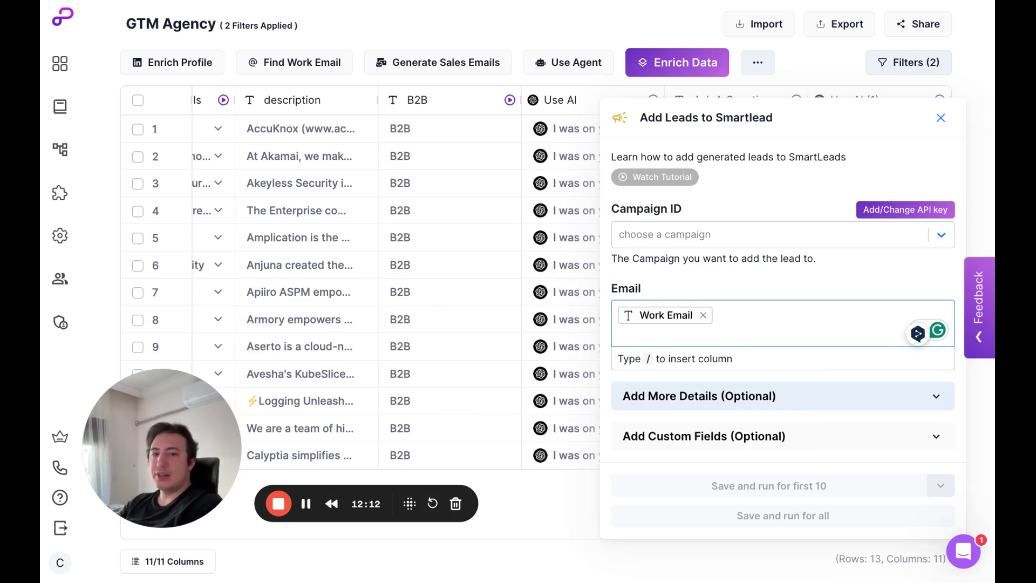
Expand the optional lead details and review the available fields, from First Name through Company Url and Linkedin Profile.
click(702, 395)
scroll(704, 216, down, 2)
scroll(704, 216, up, 2)
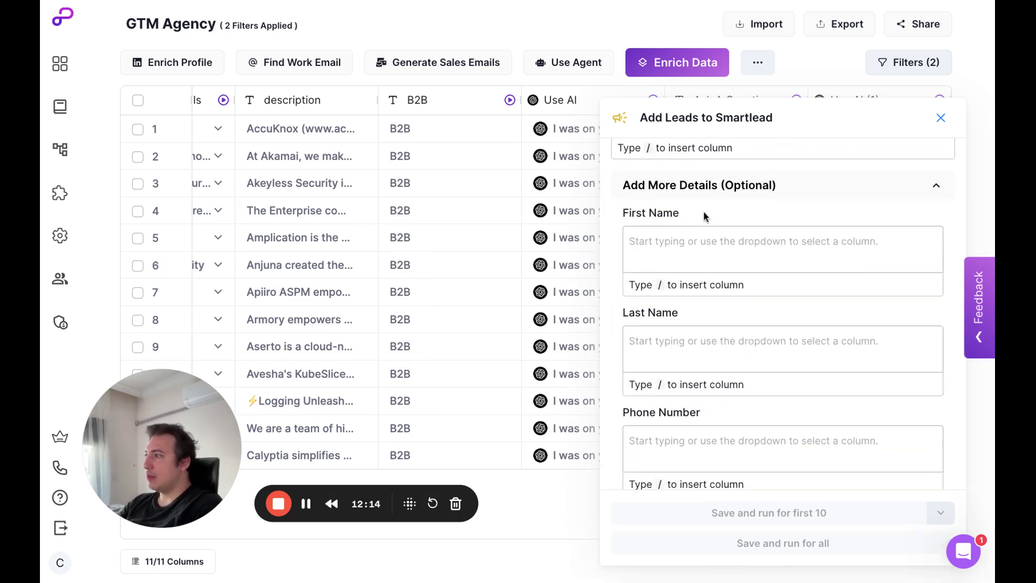
click(778, 282)
click(768, 330)
scroll(783, 326, down, 2)
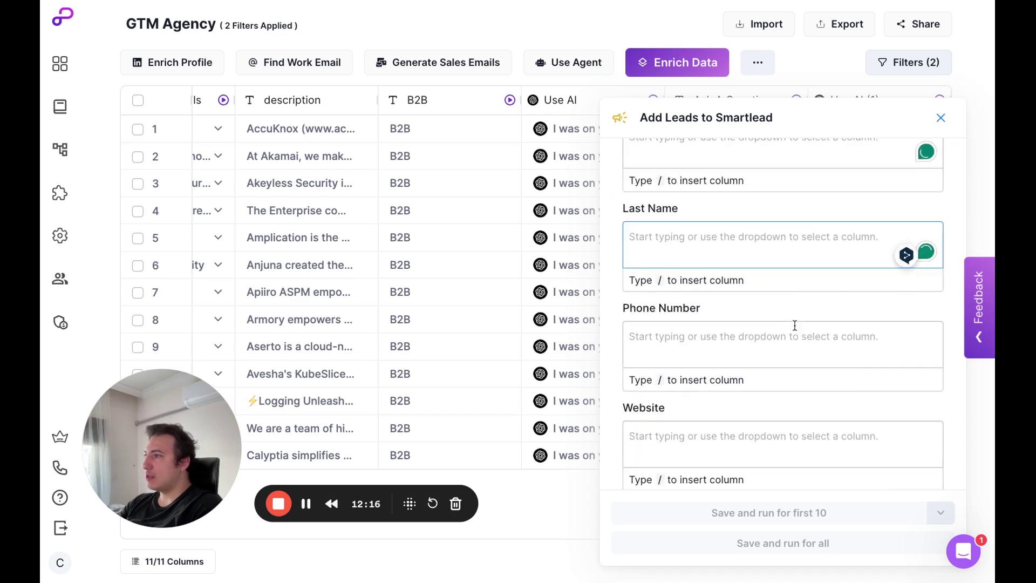
click(793, 326)
scroll(782, 327, down, 6)
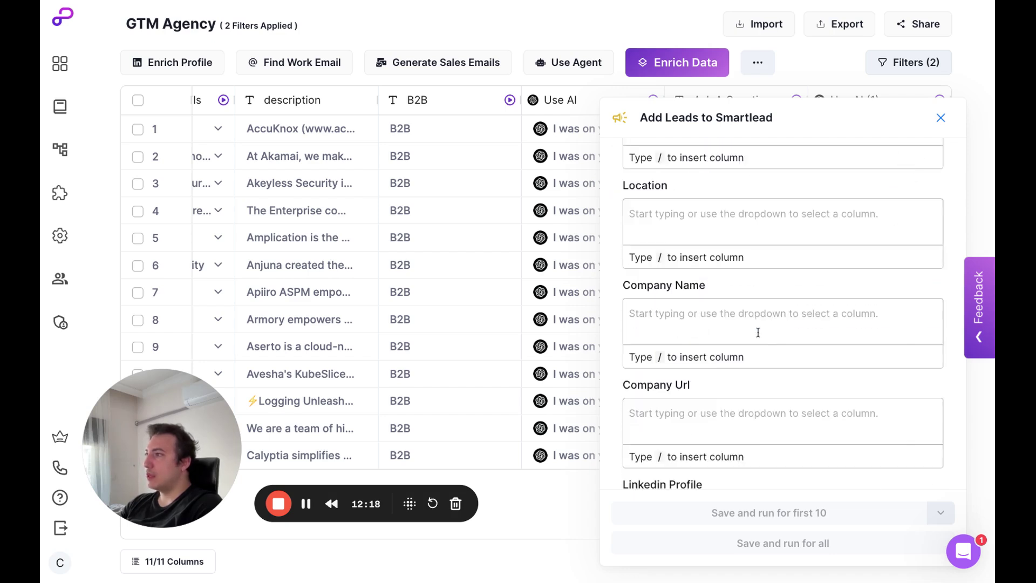
click(758, 333)
click(756, 419)
scroll(749, 350, down, 3)
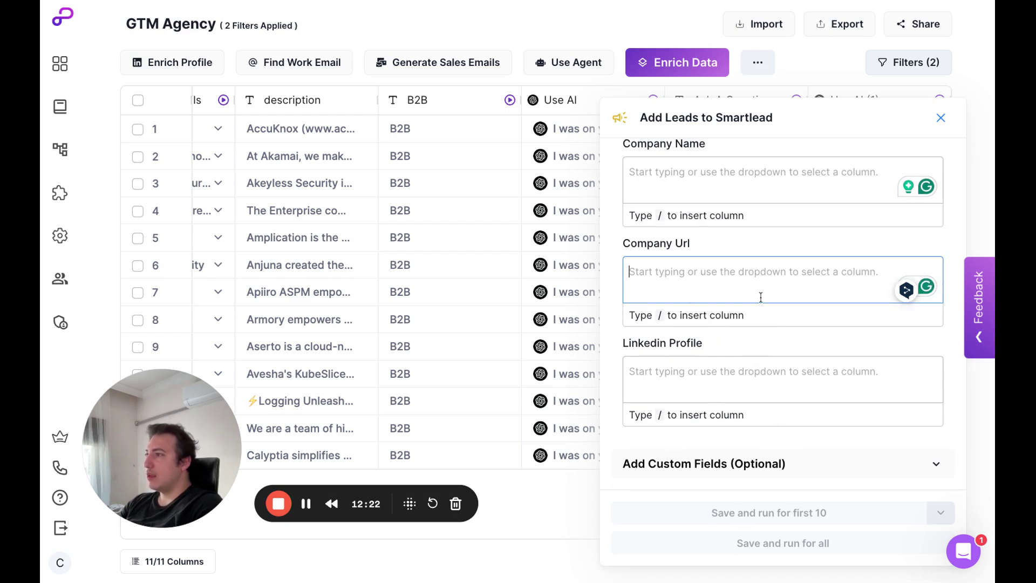
Examine the optional custom field name and value settings for Smartlead, collapse them, and look over the remaining detail fields.
click(744, 473)
click(725, 427)
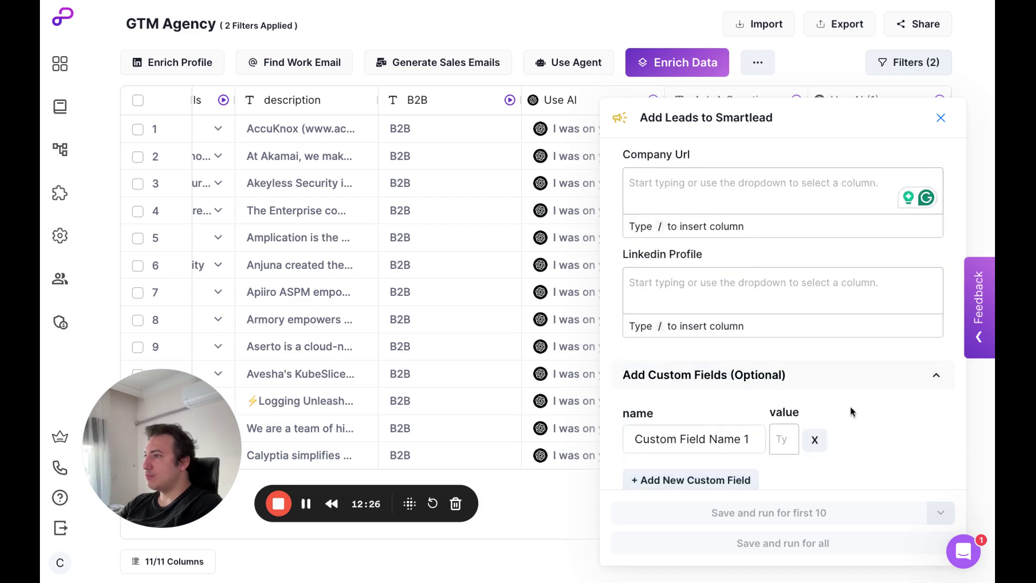
click(687, 436)
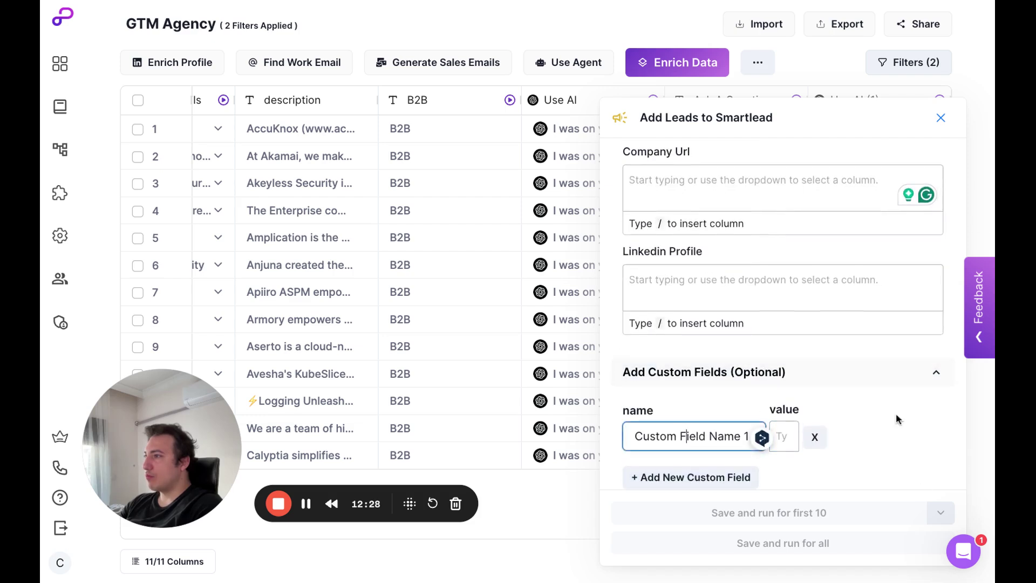
click(897, 420)
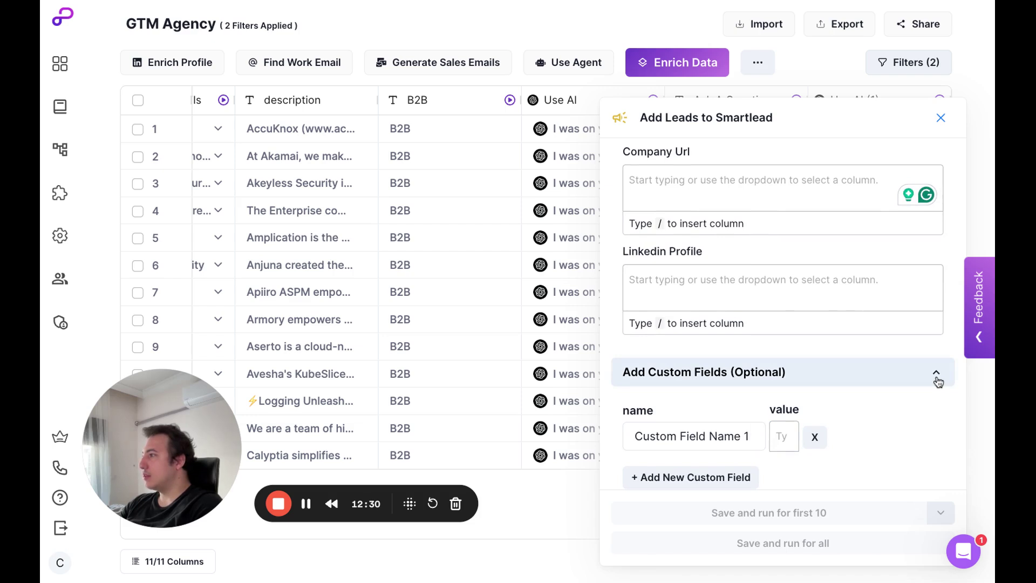
click(937, 380)
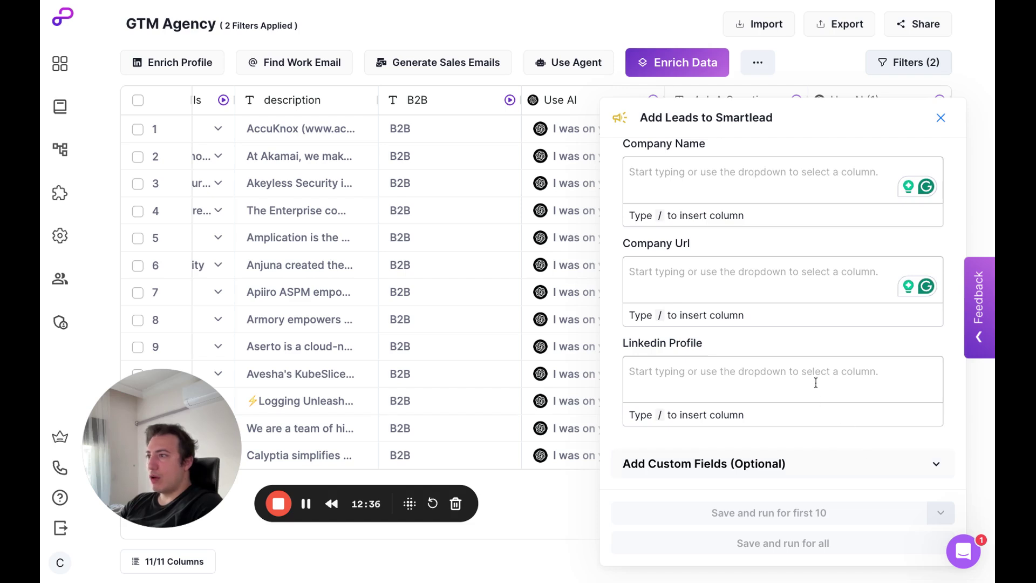
scroll(809, 378, up, 1)
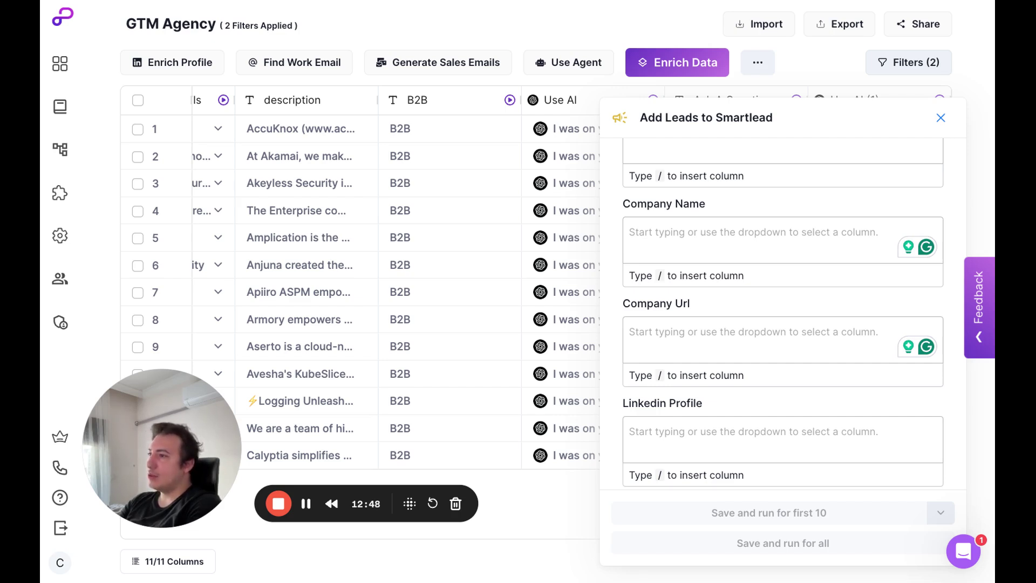
scroll(793, 358, down, 2)
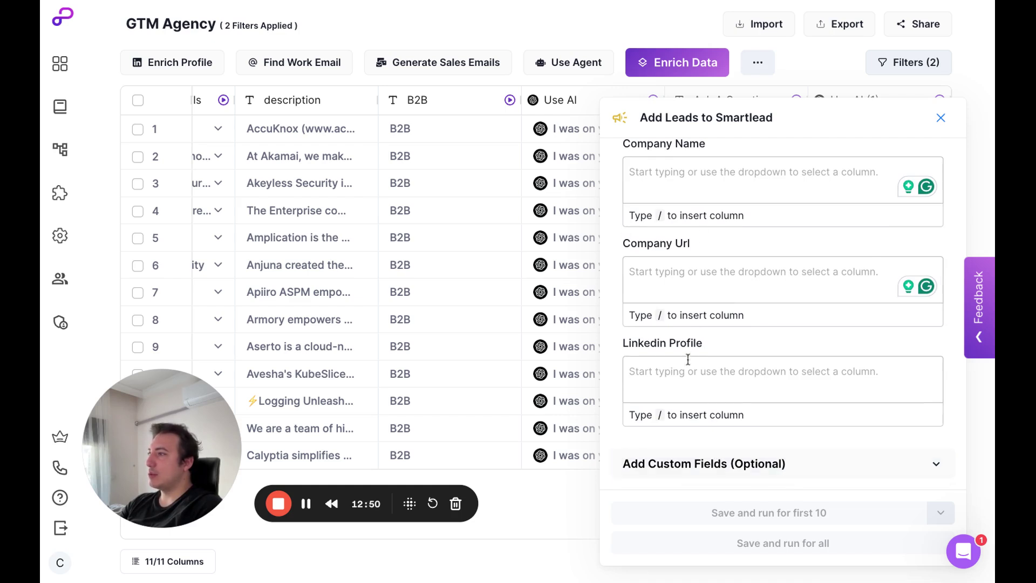
Look over the remaining optional lead fields of the Smartlead setup, return to its Campaign ID setting, and close it without saving.
scroll(739, 333, up, 1)
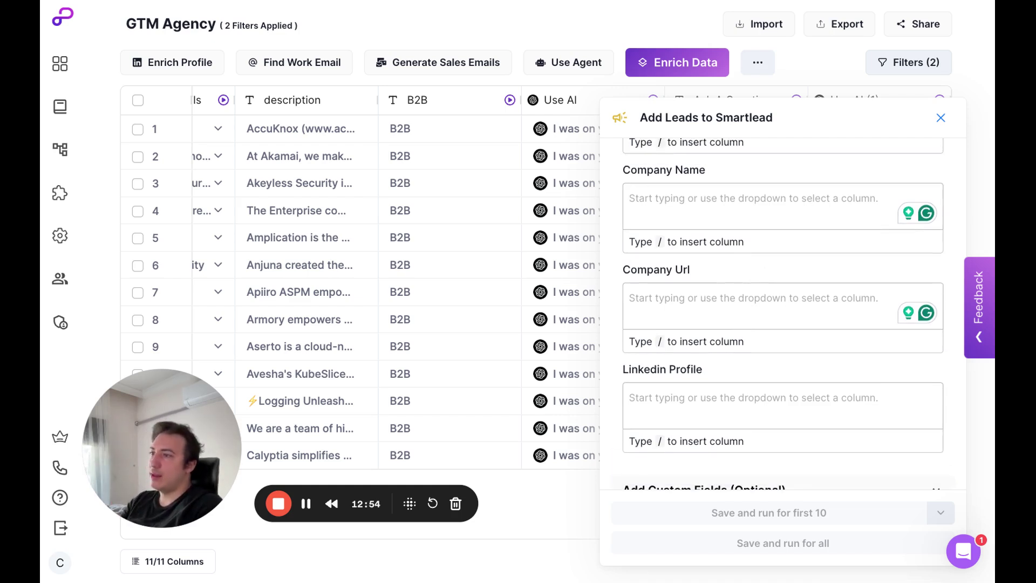
scroll(769, 267, down, 1)
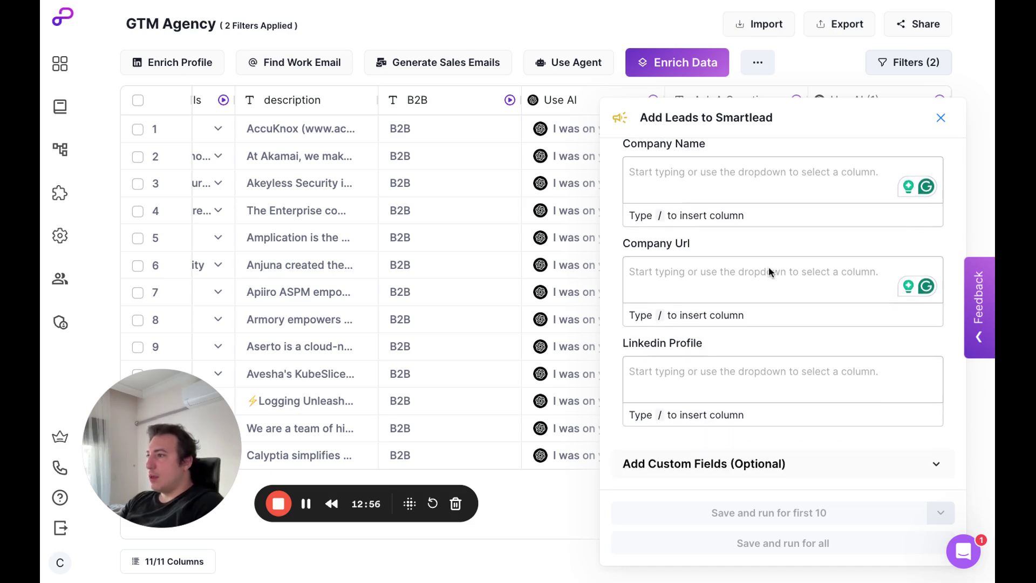
scroll(769, 270, up, 20)
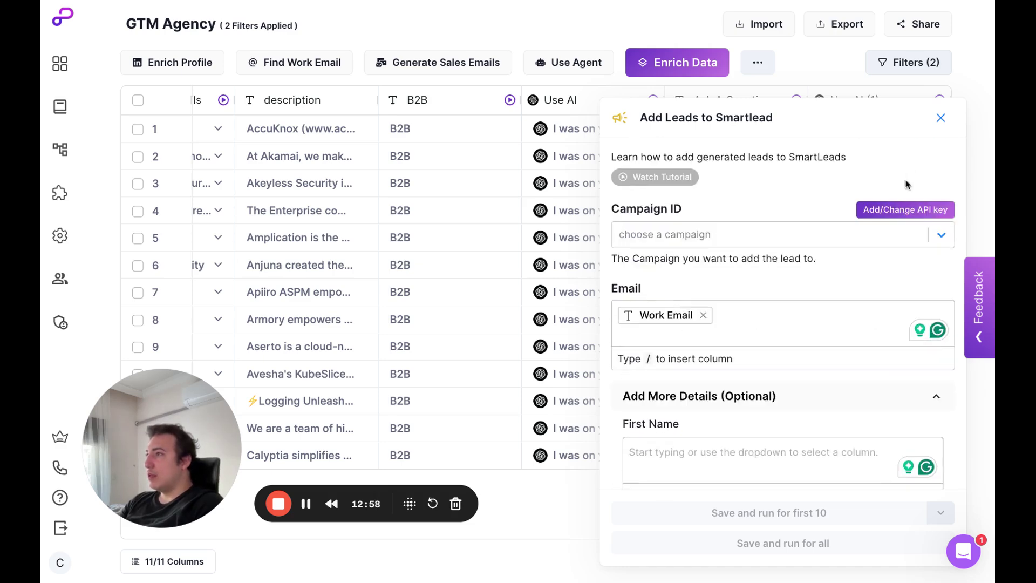
click(941, 119)
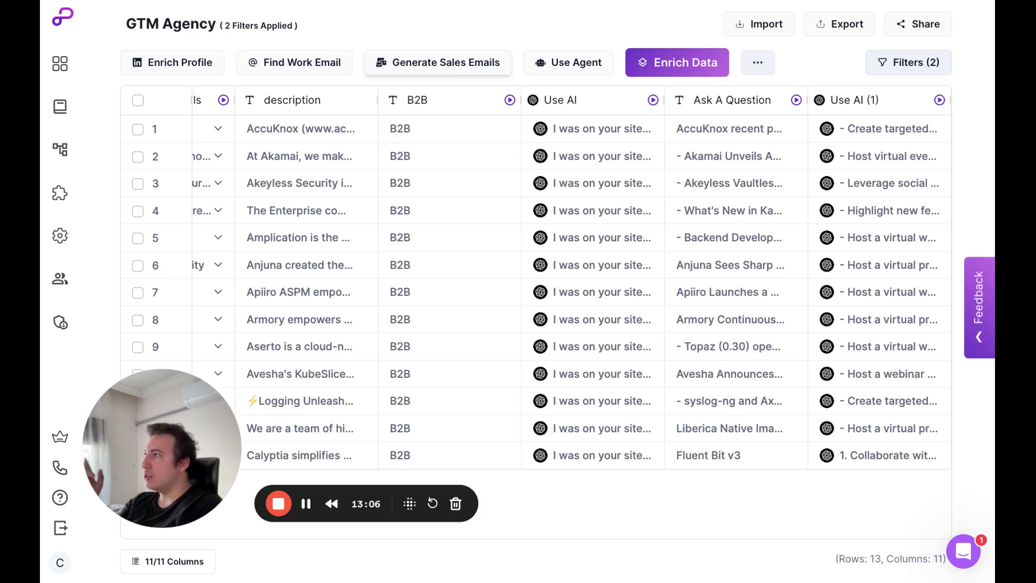
Open Generate Sales Emails and read through its default prompt for writing personalized emails.
click(437, 62)
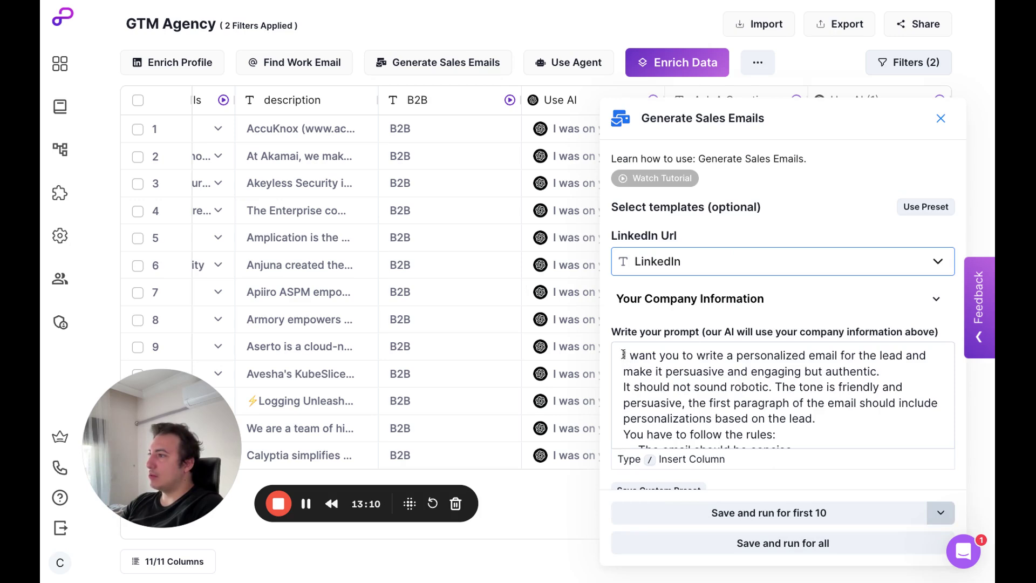
drag(623, 354, 820, 504)
click(762, 351)
scroll(769, 336, up, 4)
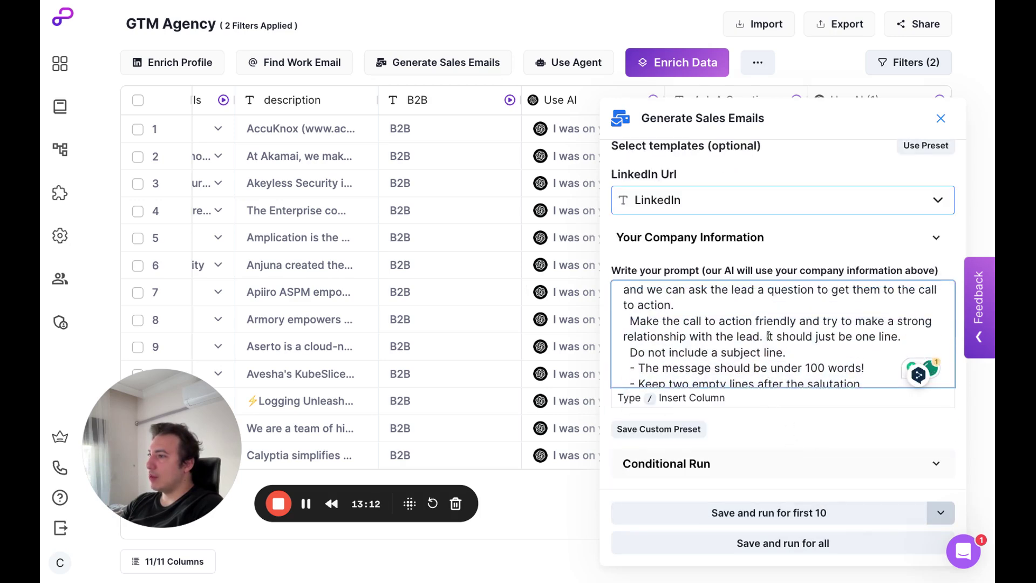
scroll(768, 335, up, 4)
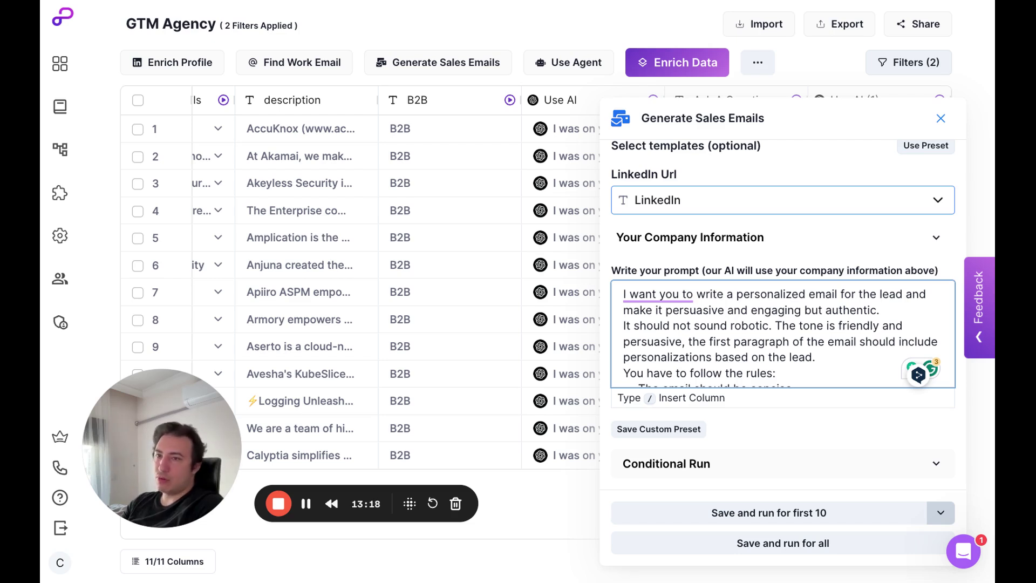
scroll(786, 361, up, 1)
scroll(748, 291, down, 1)
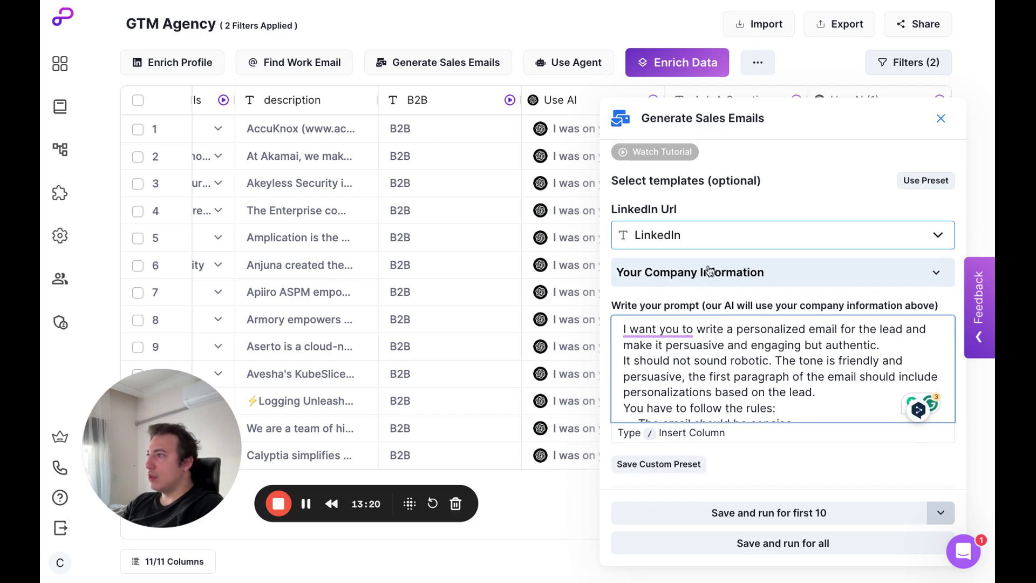
Choose the LinkedIn column as the LinkedIn Url, check the end of the prompt, and save and run the sales emails for all rows.
drag(622, 206, 689, 210)
click(715, 217)
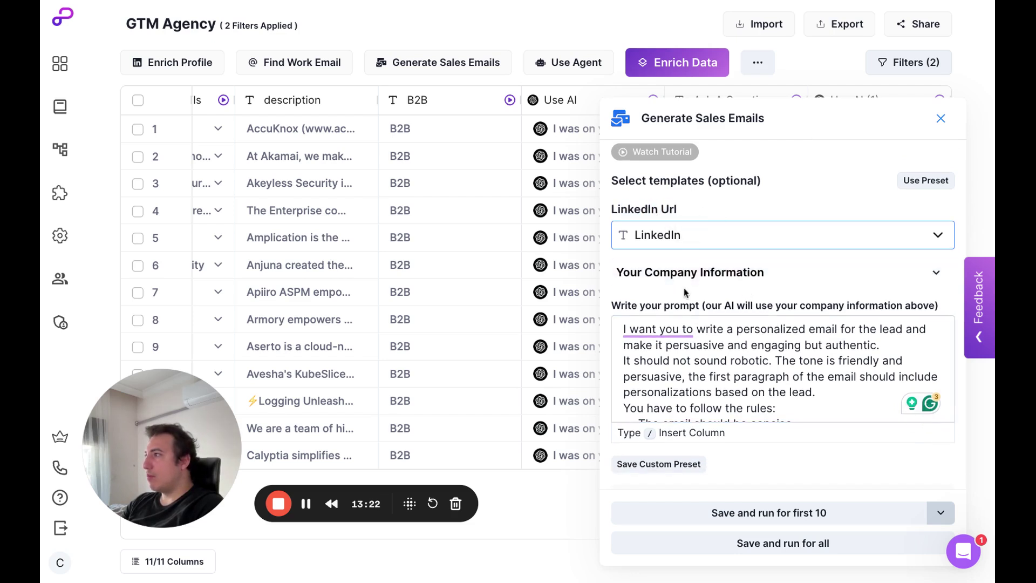
click(689, 235)
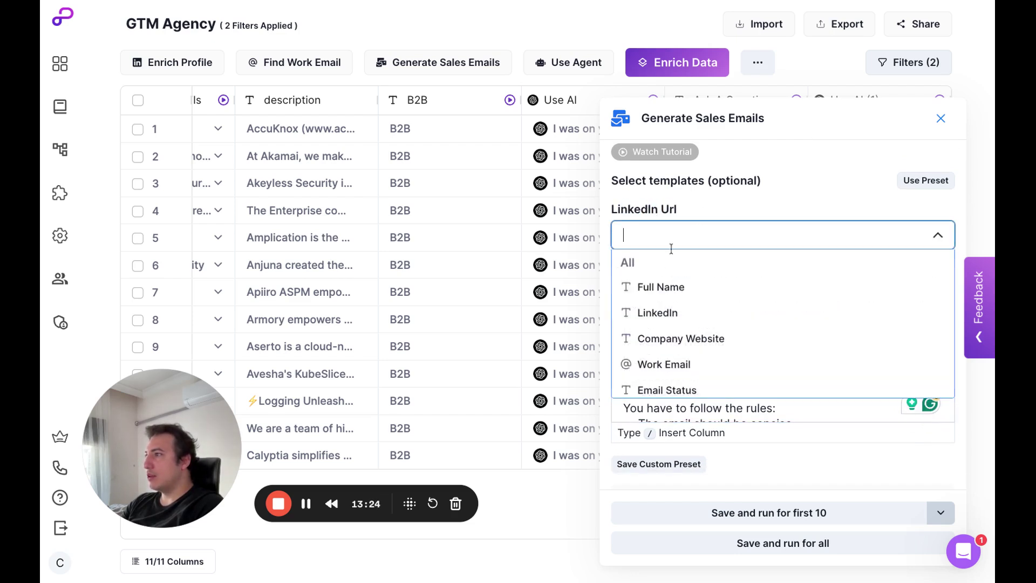
click(657, 313)
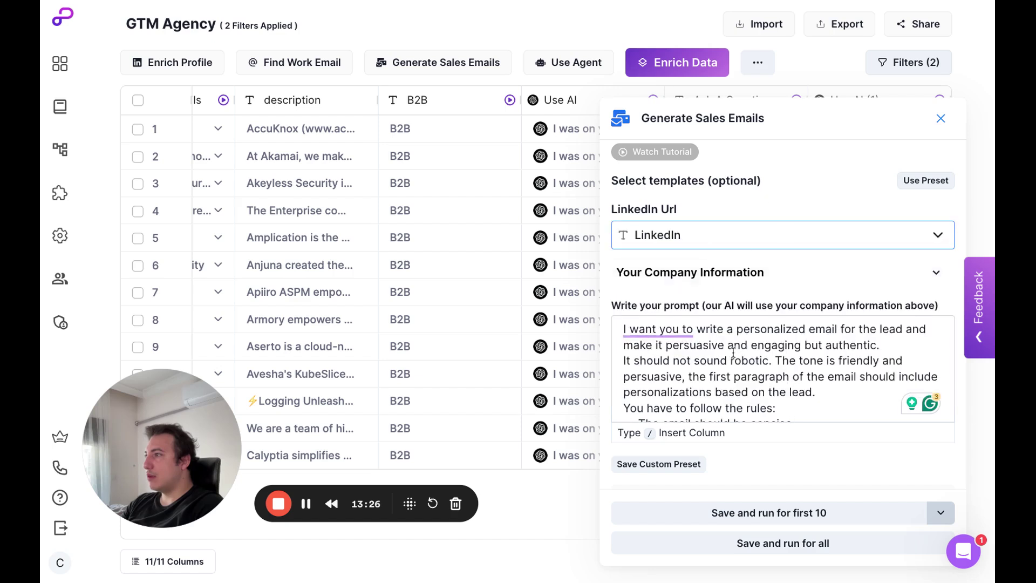
scroll(775, 358, down, 5)
scroll(777, 362, down, 1)
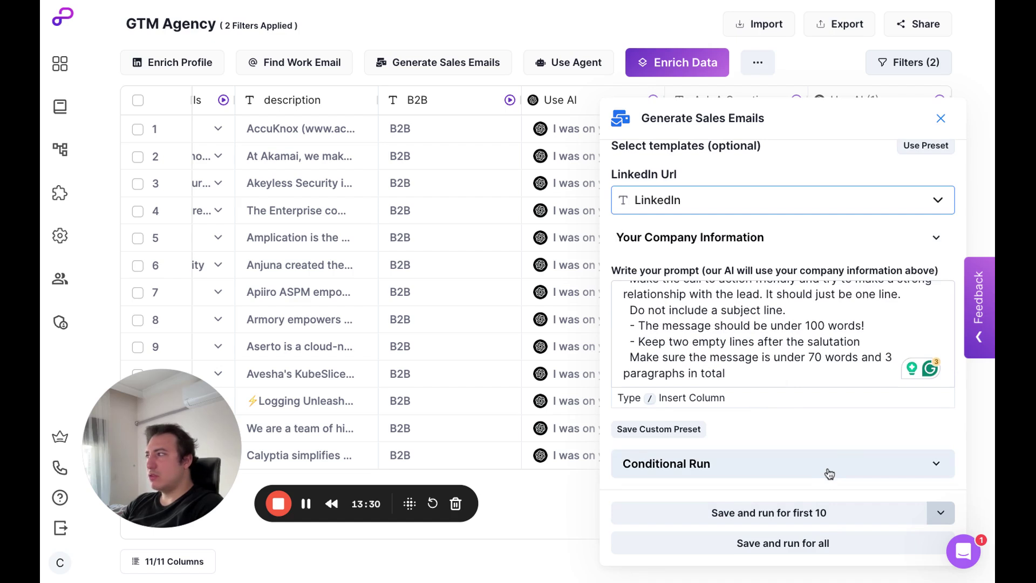
click(770, 545)
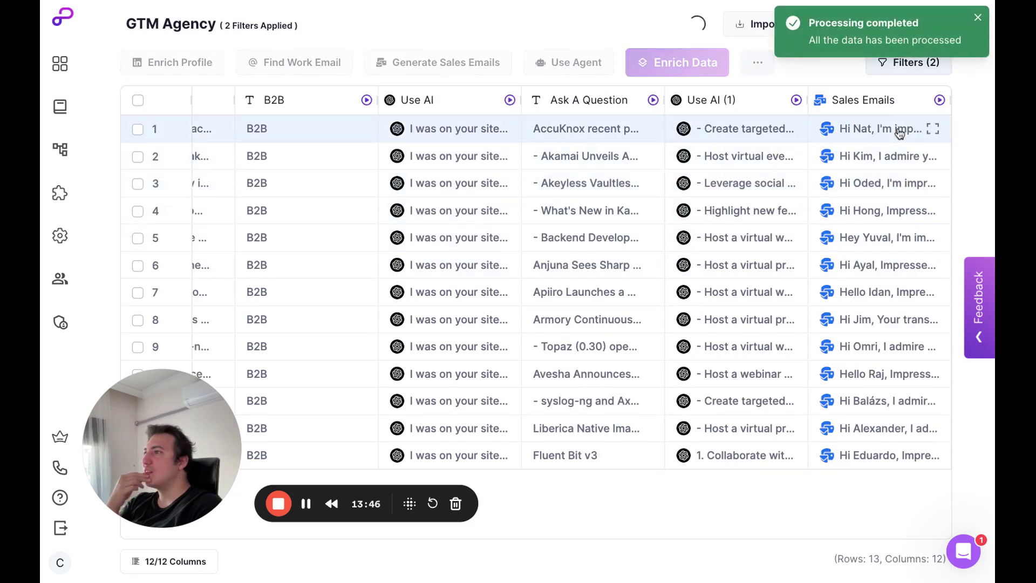
Expand the generated sales email in row 1, read its full text, and close it.
click(932, 131)
click(933, 131)
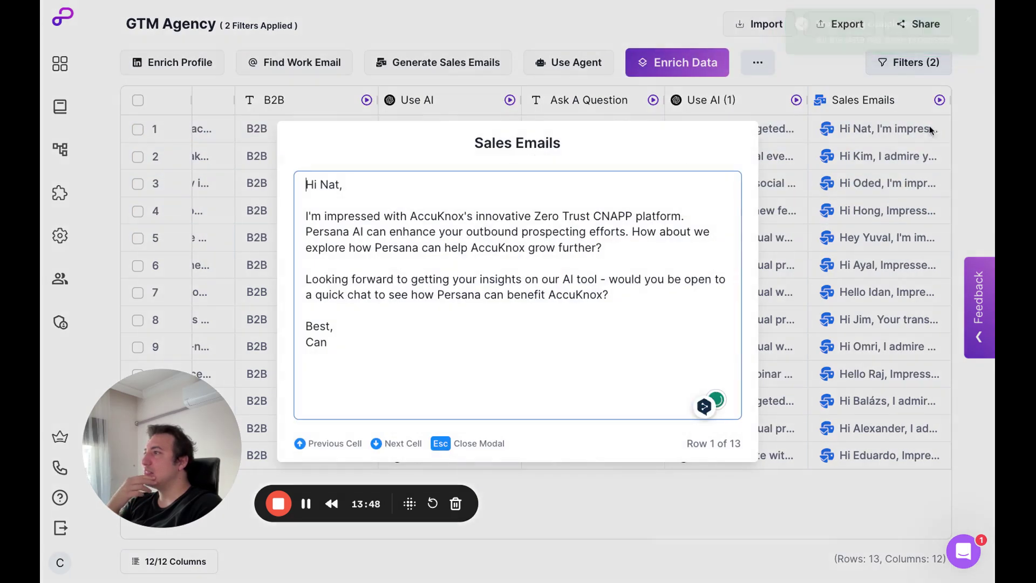
drag(490, 371, 173, 132)
click(496, 317)
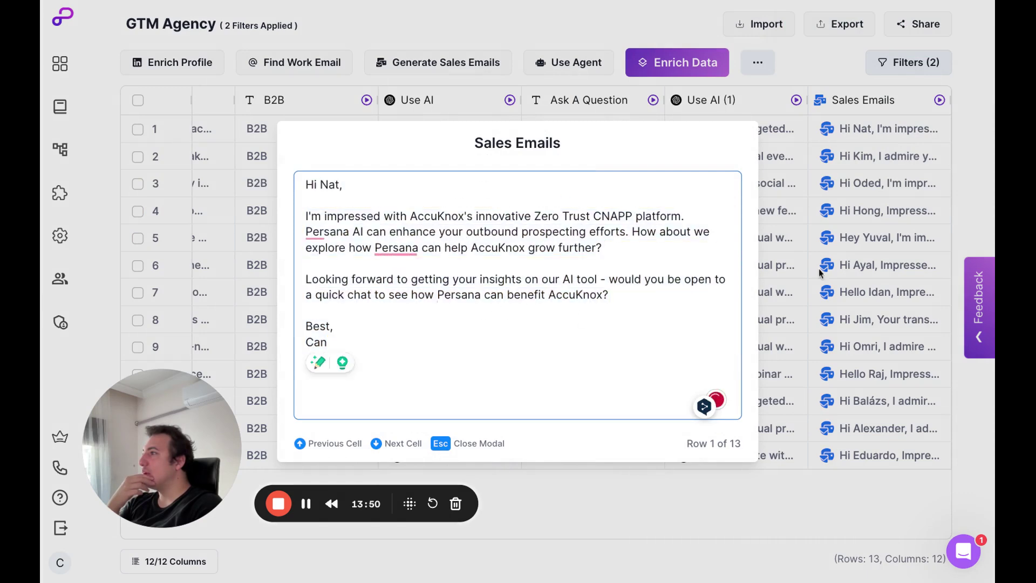
click(838, 238)
Expand the generated sales email in row 5, read the message for Amplication, and close it.
click(932, 247)
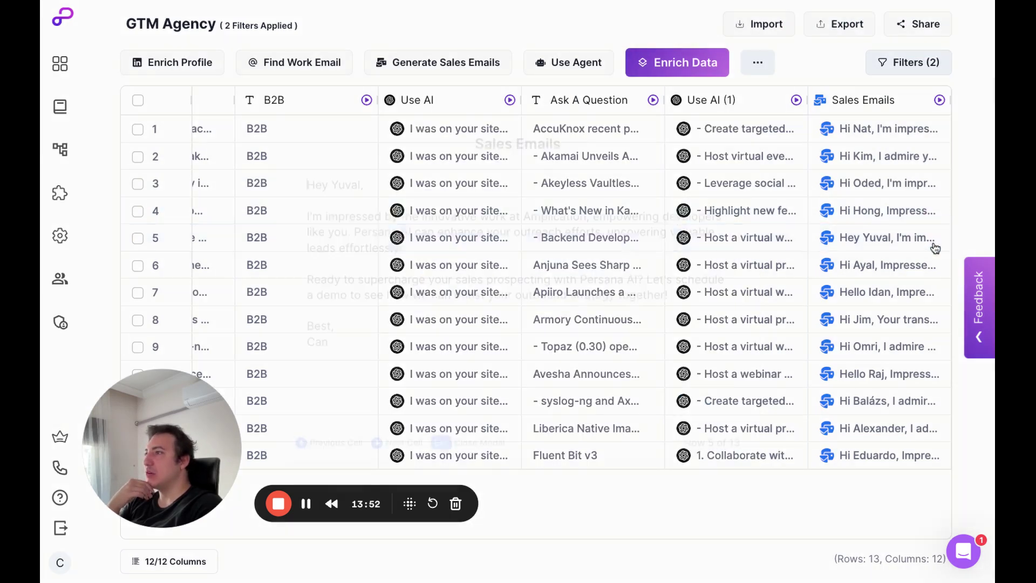
drag(502, 356, 254, 212)
click(590, 354)
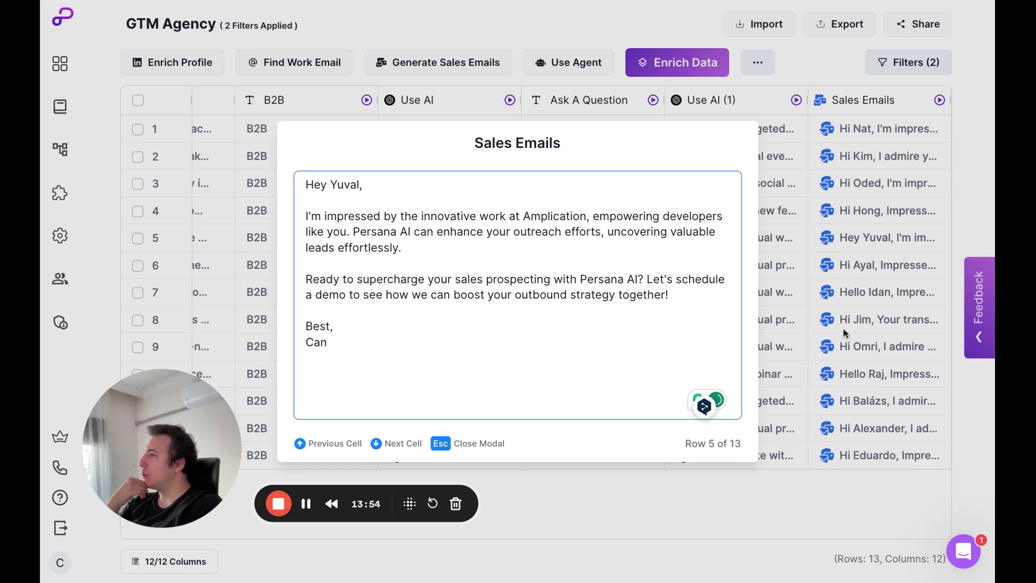
click(858, 321)
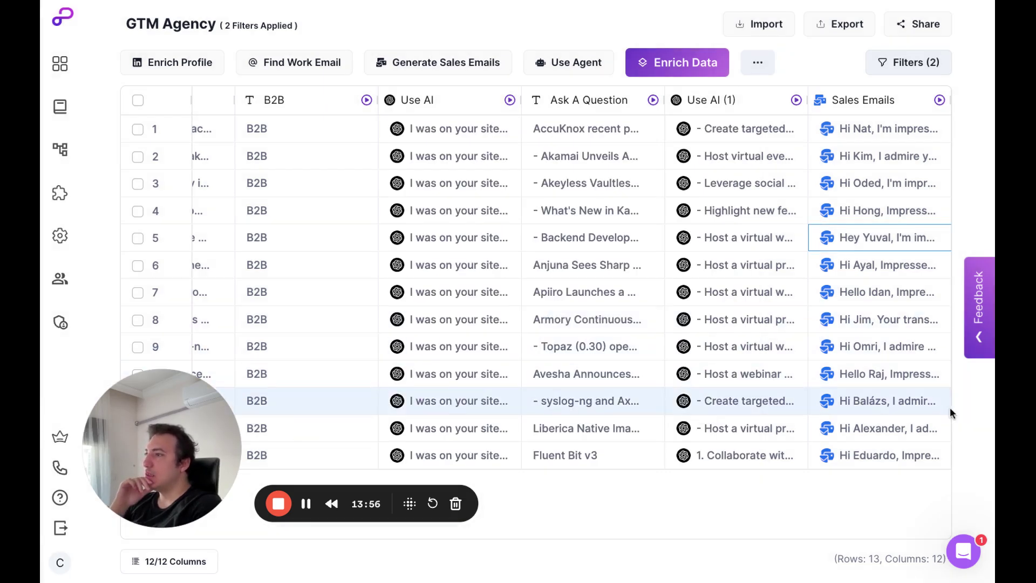
Read the full sales email in row 11 for Axoflow, then recheck the one in row 5 and close it.
click(933, 408)
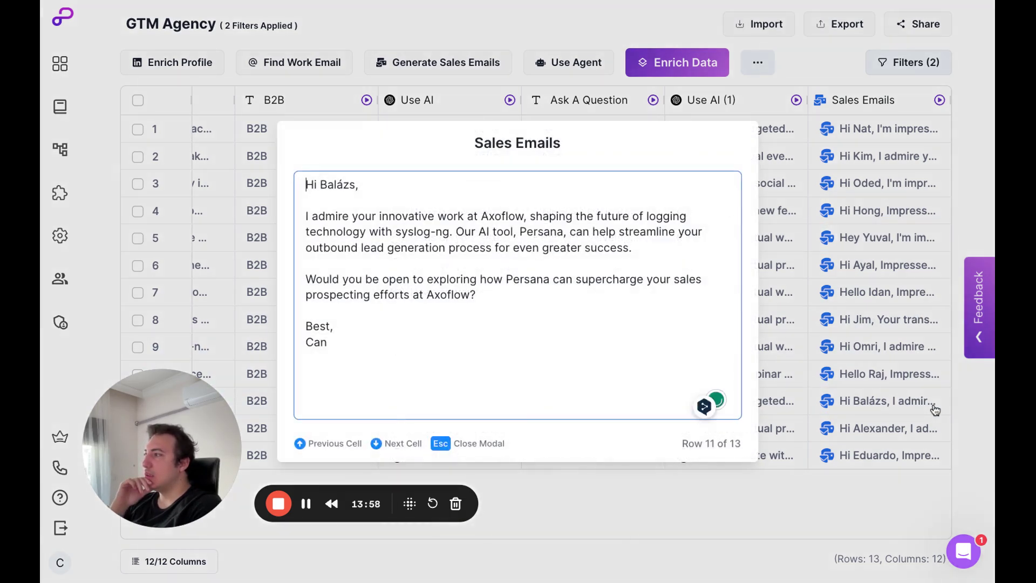
drag(378, 373, 205, 182)
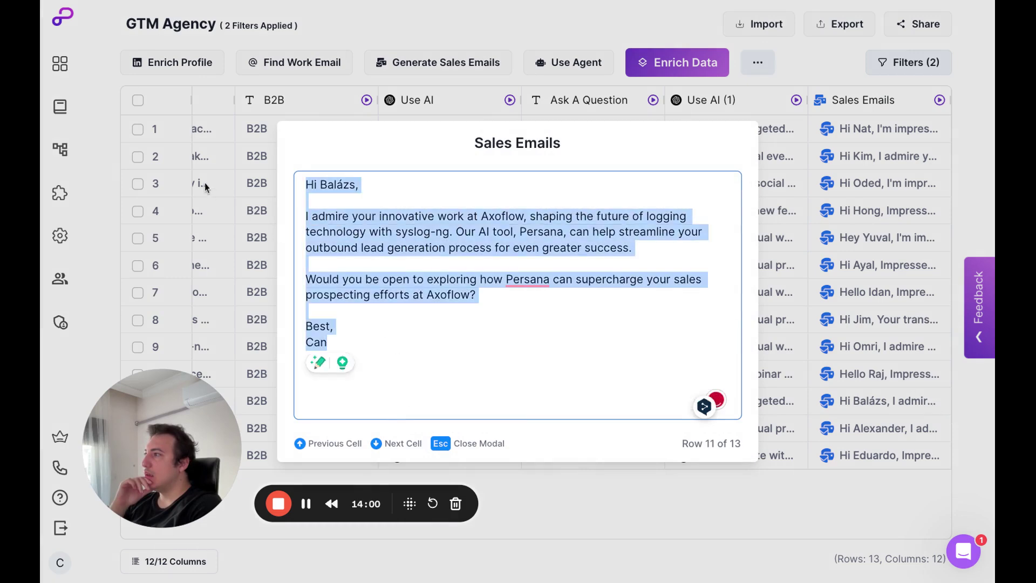
click(531, 329)
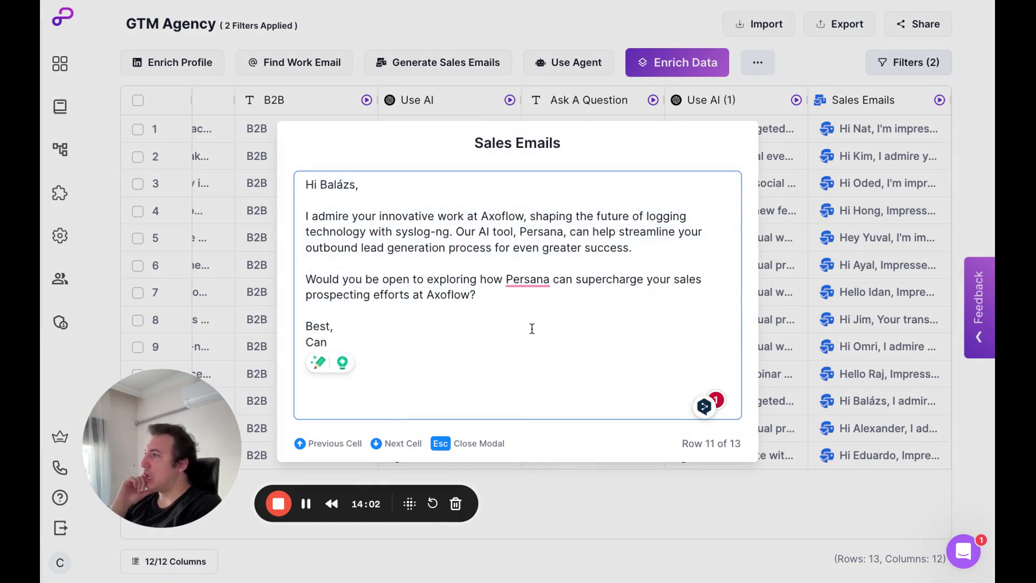
click(818, 244)
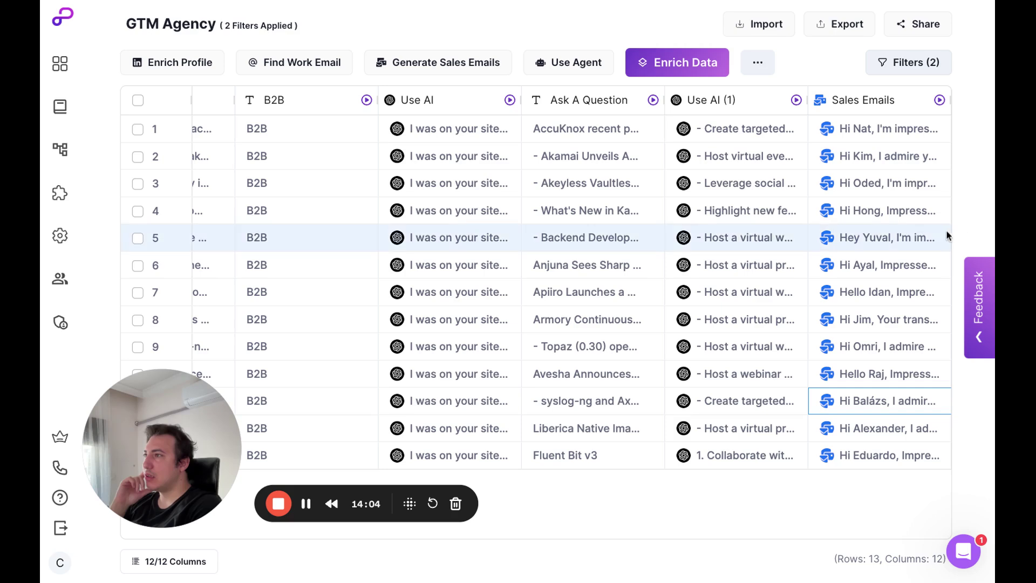
click(934, 238)
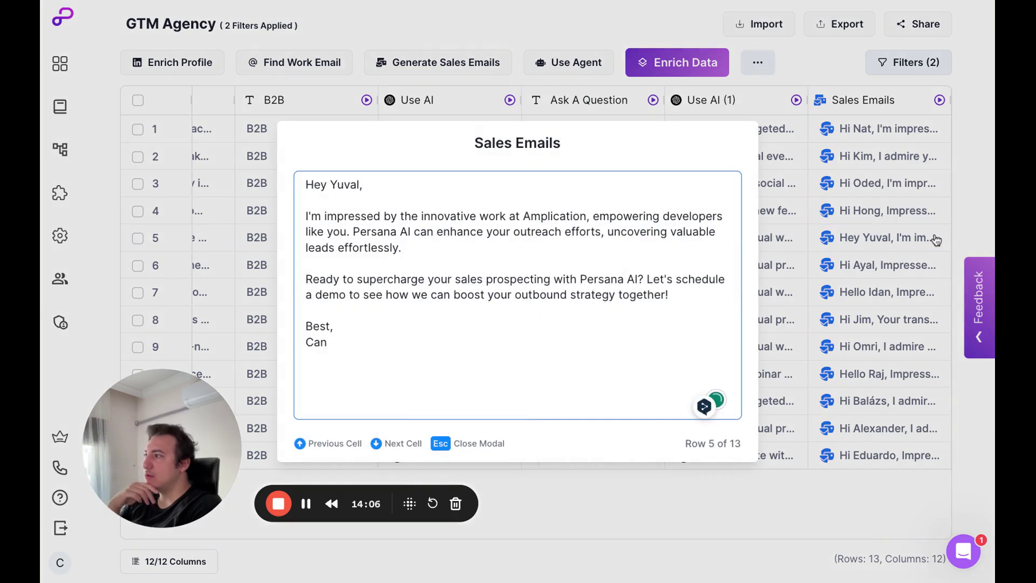
click(802, 239)
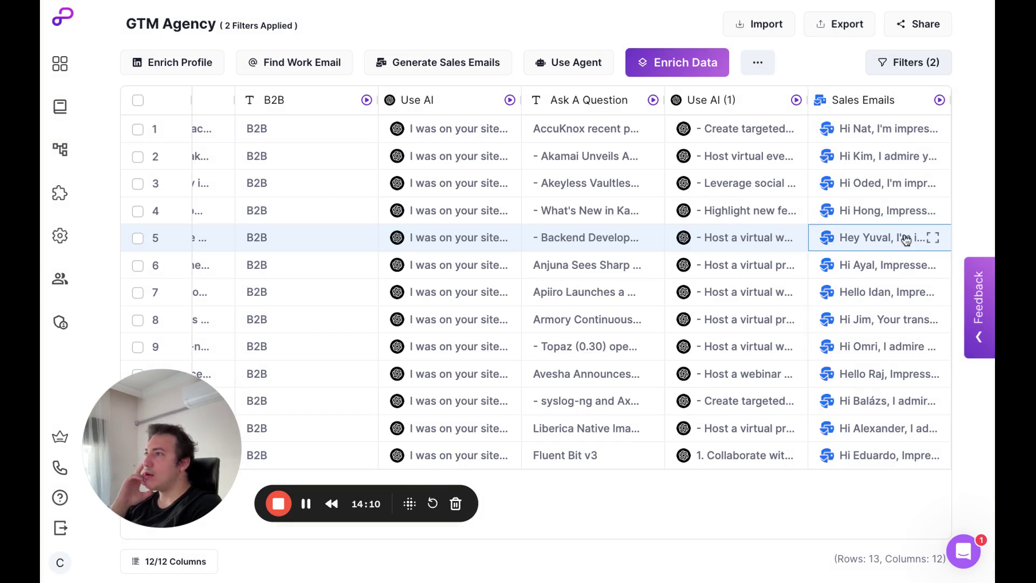